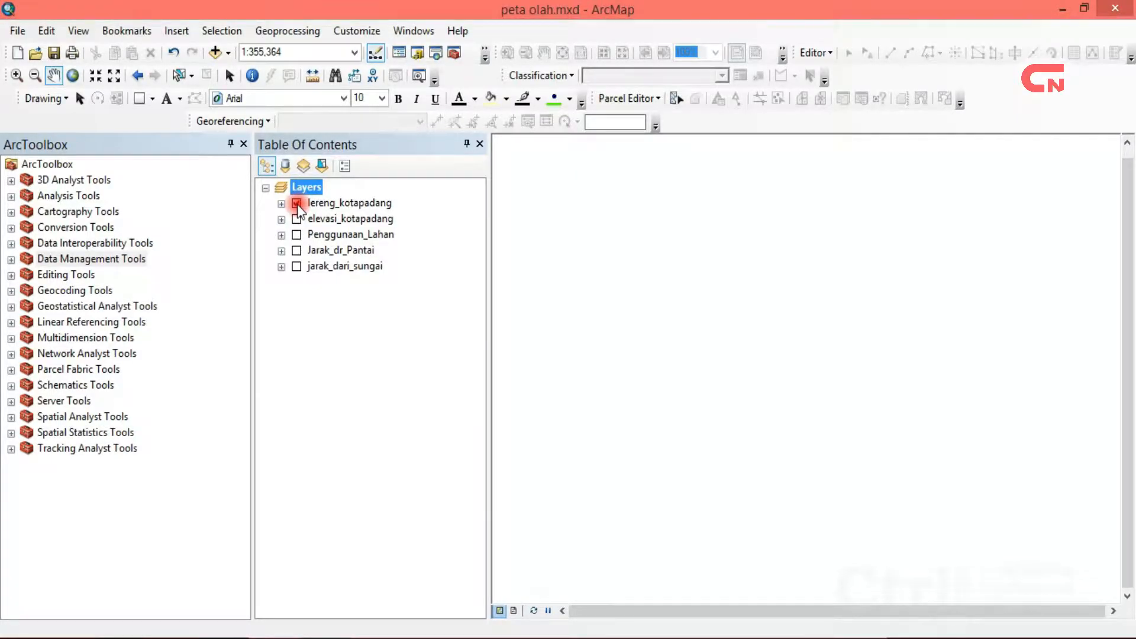
# - Expand the lereng_kotapadang legend and examine the Skor, bobot and NB_Lereng fields in its attribute table
pyautogui.click(281, 204)
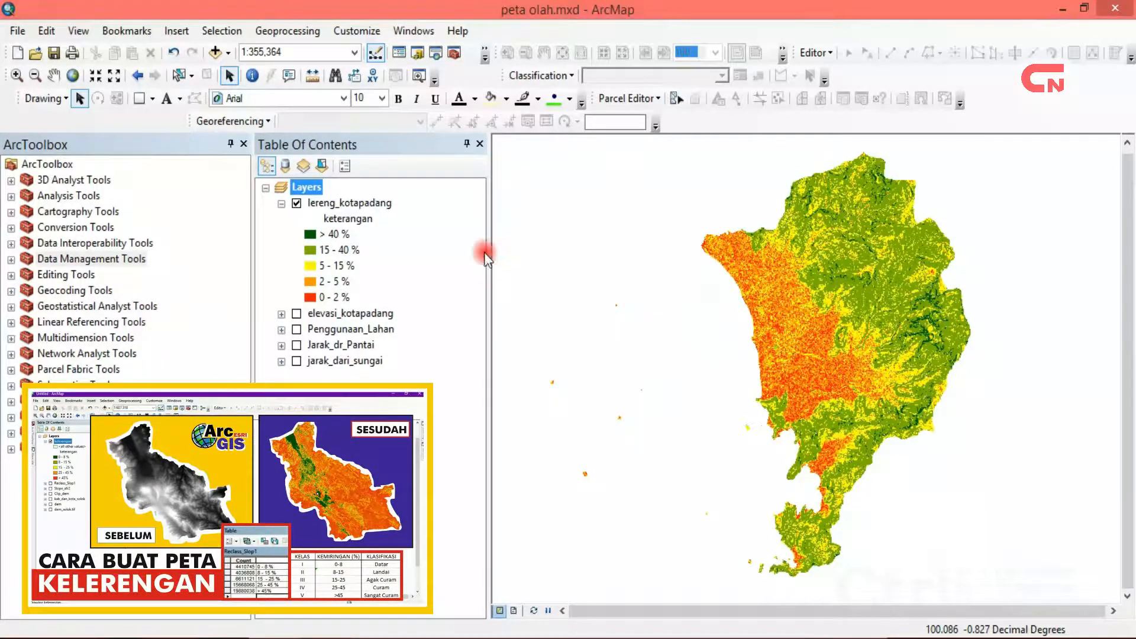
pyautogui.rightClick(352, 204)
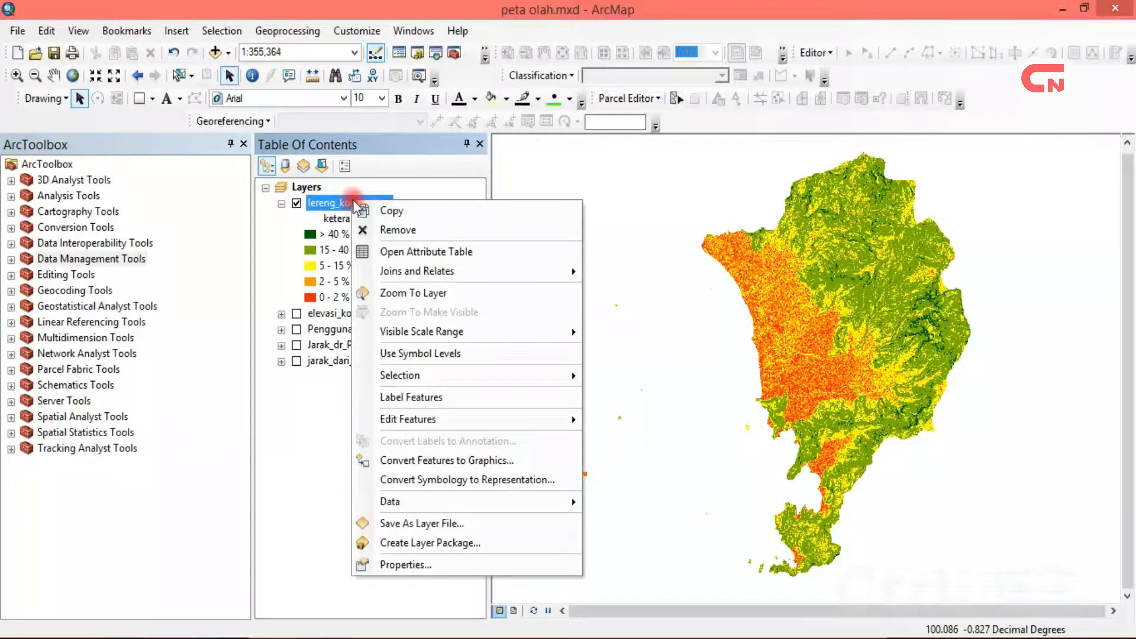
pyautogui.click(408, 251)
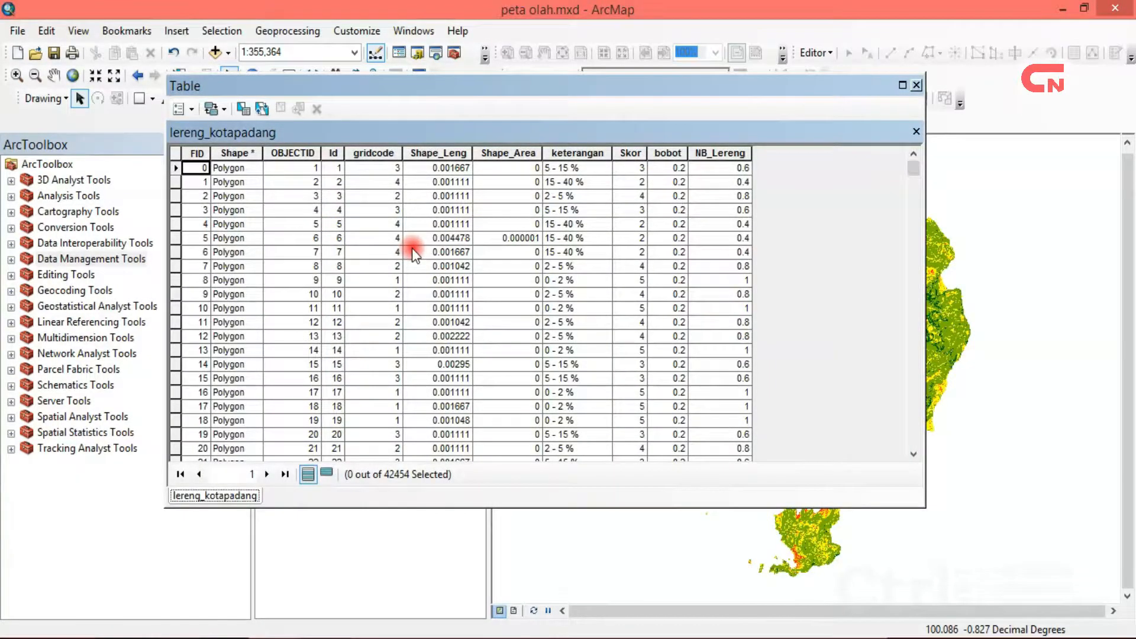
pyautogui.click(631, 153)
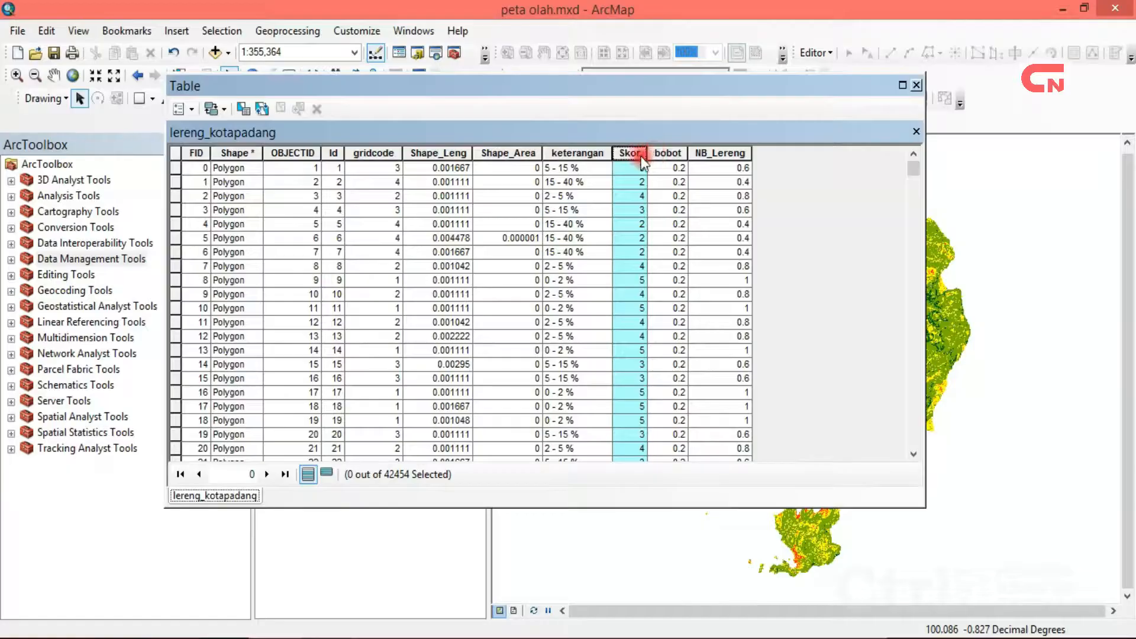
pyautogui.click(666, 153)
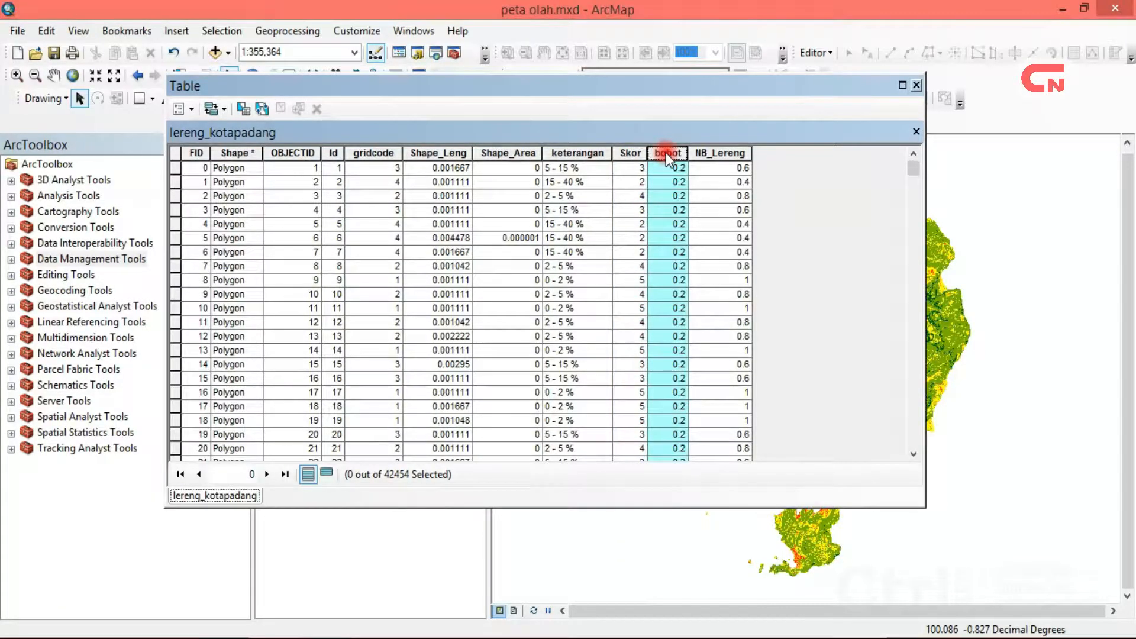
pyautogui.click(719, 152)
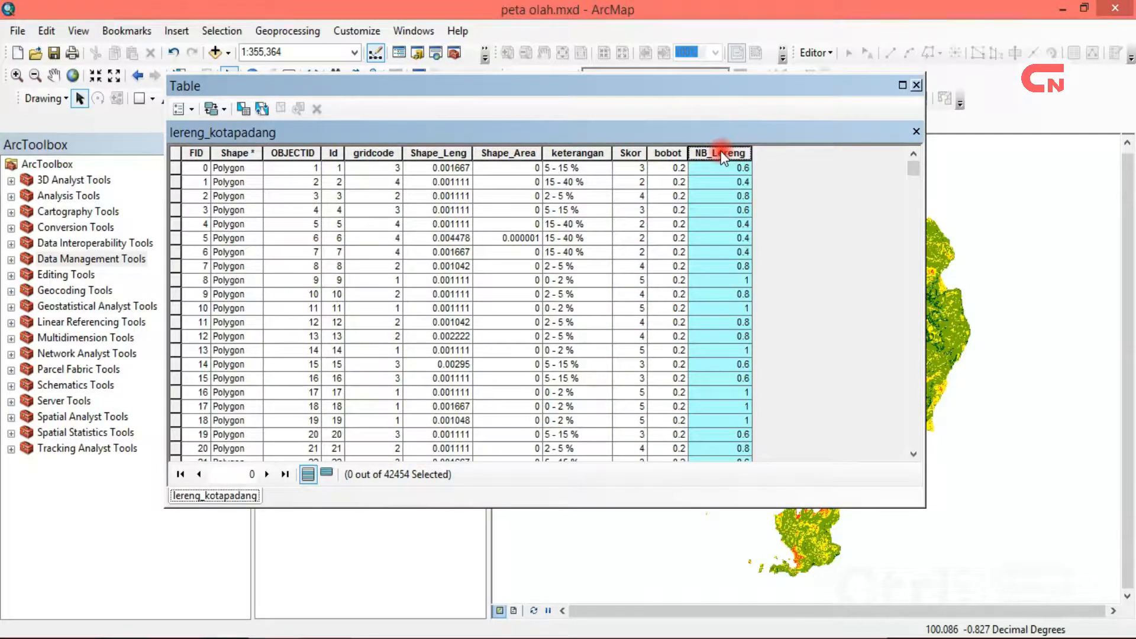
pyautogui.click(917, 85)
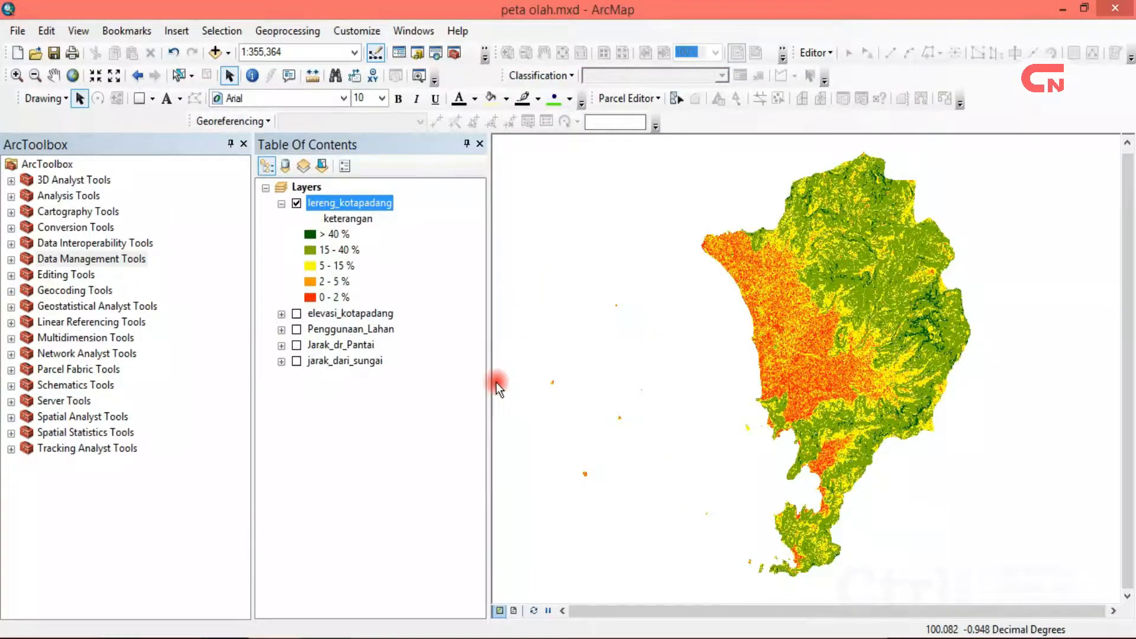
# - Hide the lereng_kotapadang layer with its legend collapsed, and display elevasi_kotapadang with its legend expanded
pyautogui.click(296, 203)
pyautogui.click(281, 204)
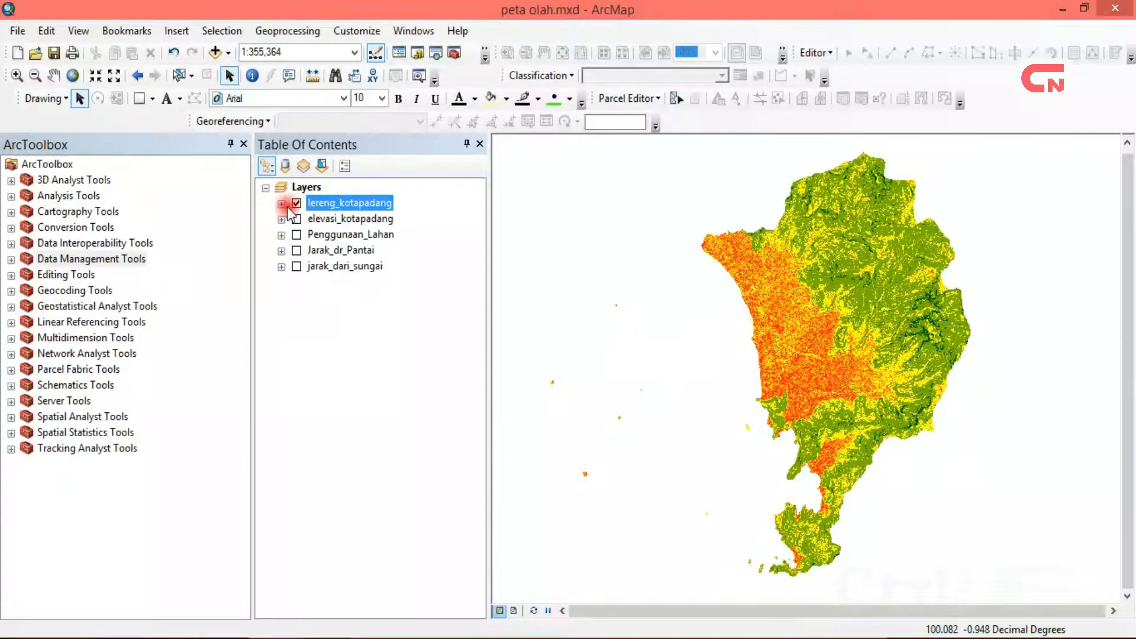
pyautogui.click(296, 203)
pyautogui.click(296, 219)
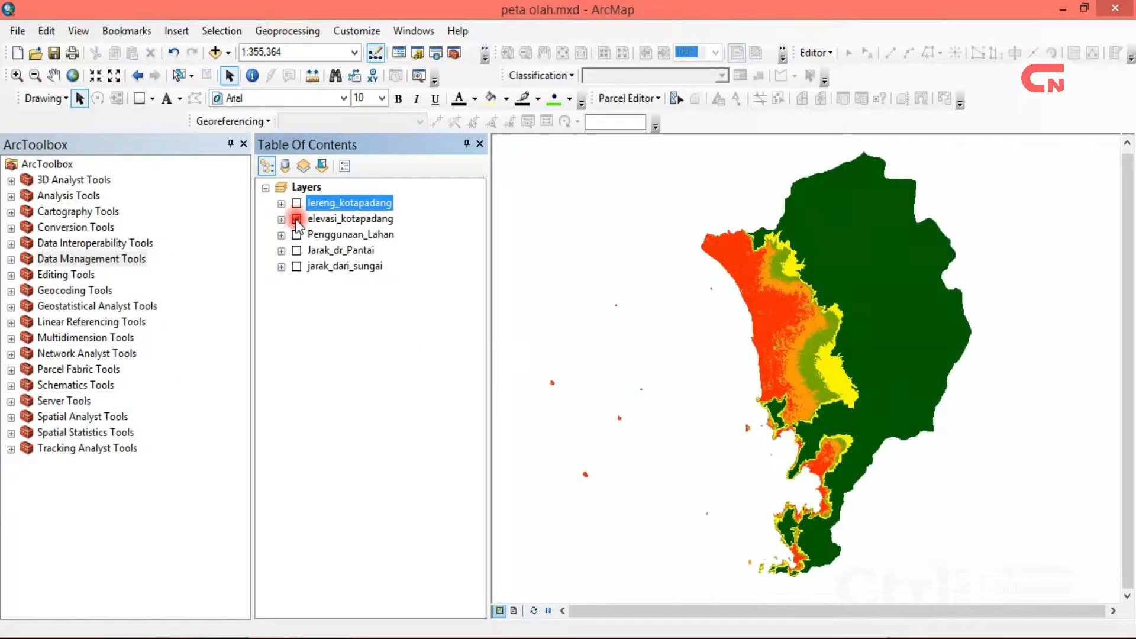
pyautogui.click(282, 219)
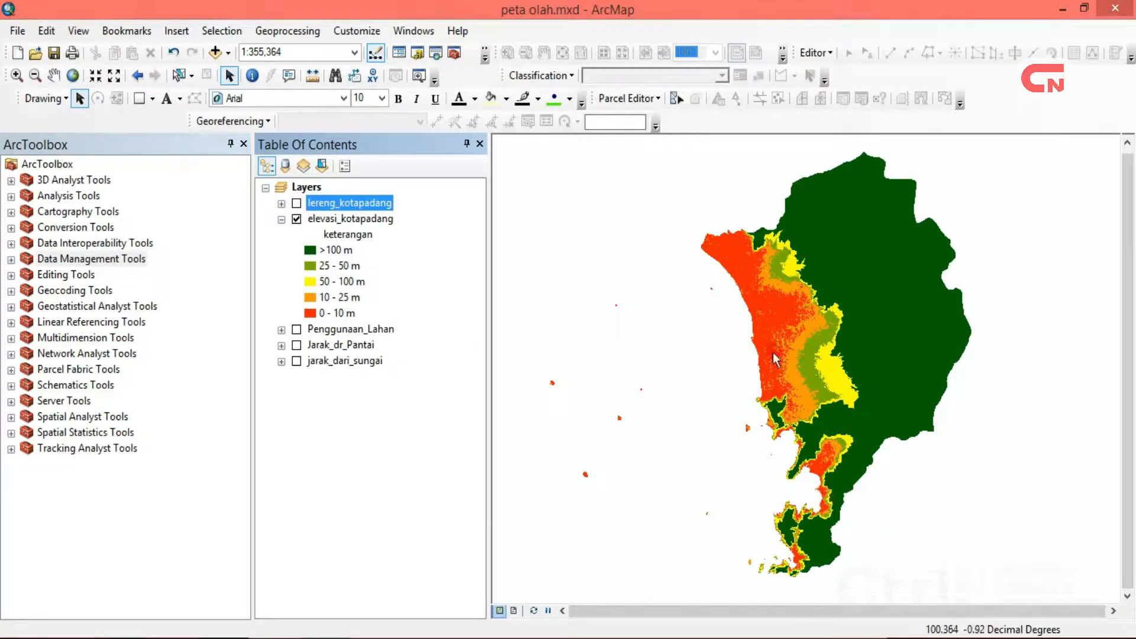
pyautogui.click(903, 452)
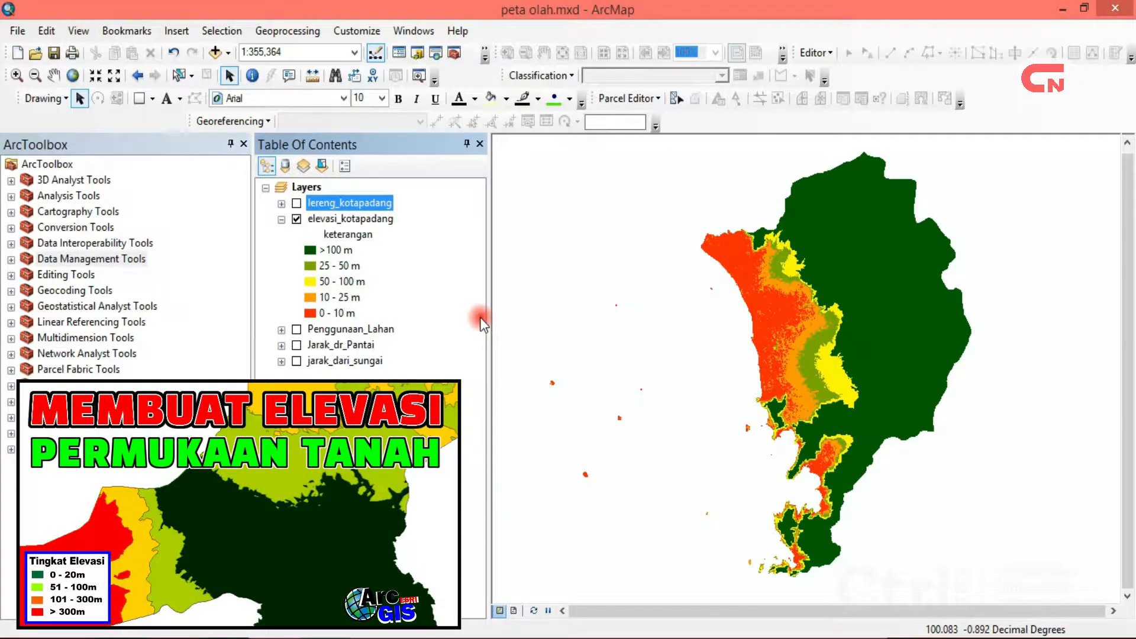
# - Examine the skor, bobot and NB_ELEV fields in the attribute table of elevasi_kotapadang
pyautogui.keyDown('ctrl'); pyautogui.click(379, 218); pyautogui.keyUp('ctrl')
pyautogui.rightClick(379, 218)
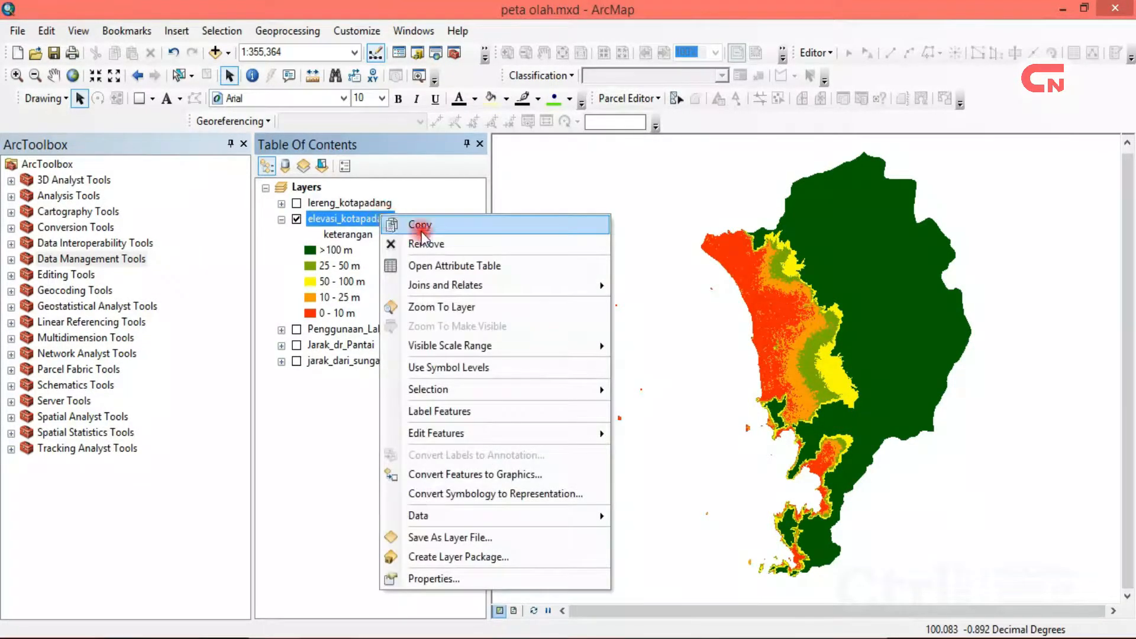
pyautogui.click(459, 263)
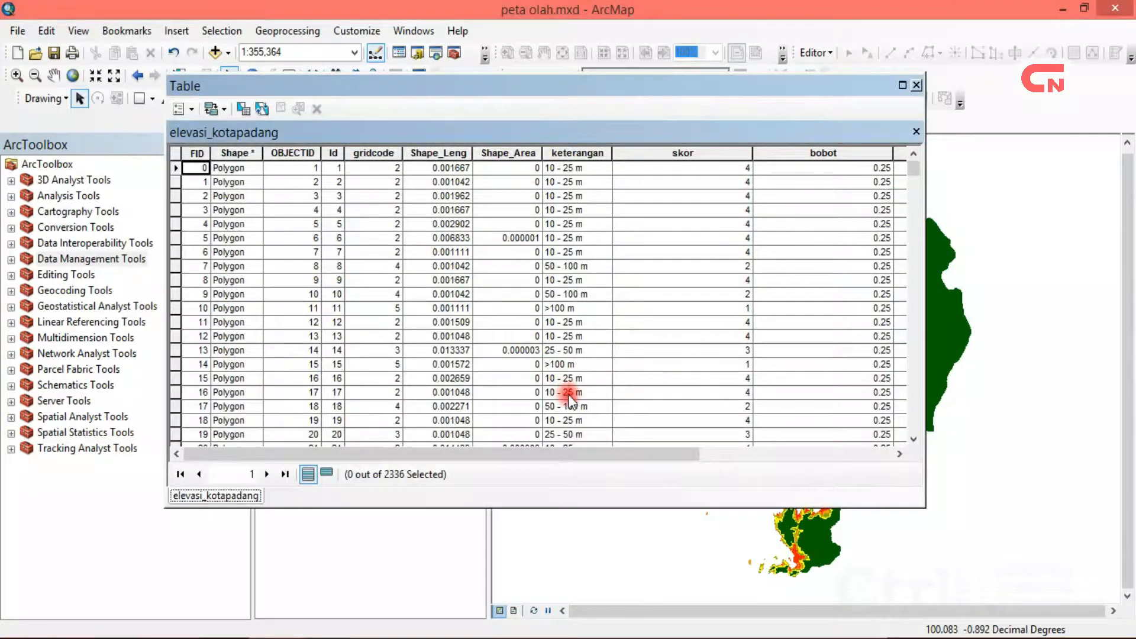
pyautogui.moveTo(581, 456); pyautogui.dragTo(785, 431)
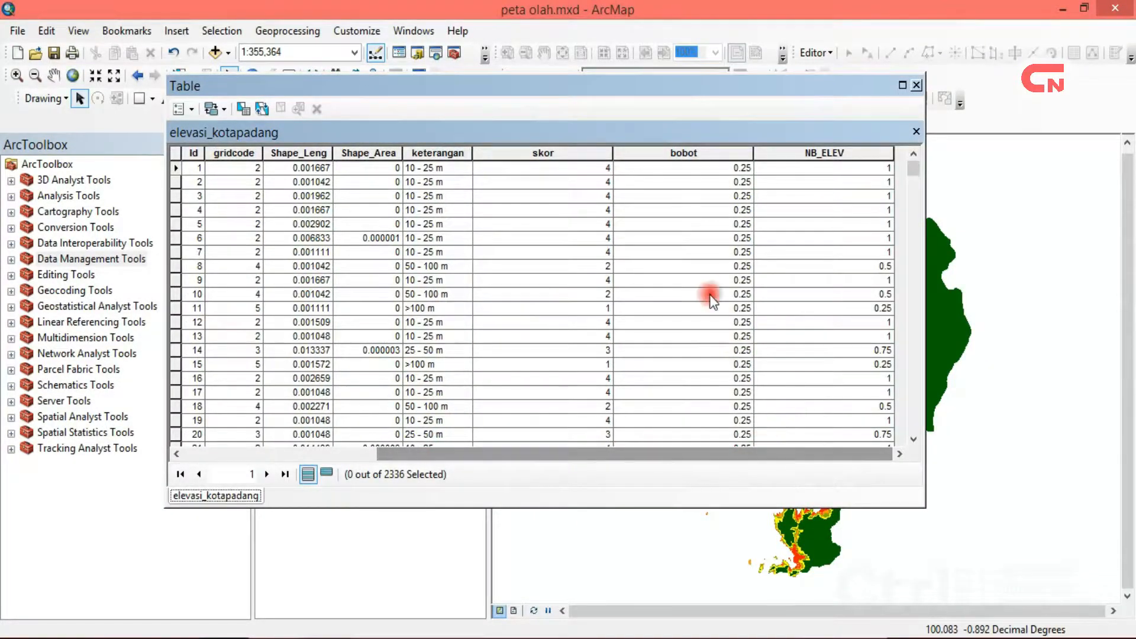
pyautogui.click(556, 155)
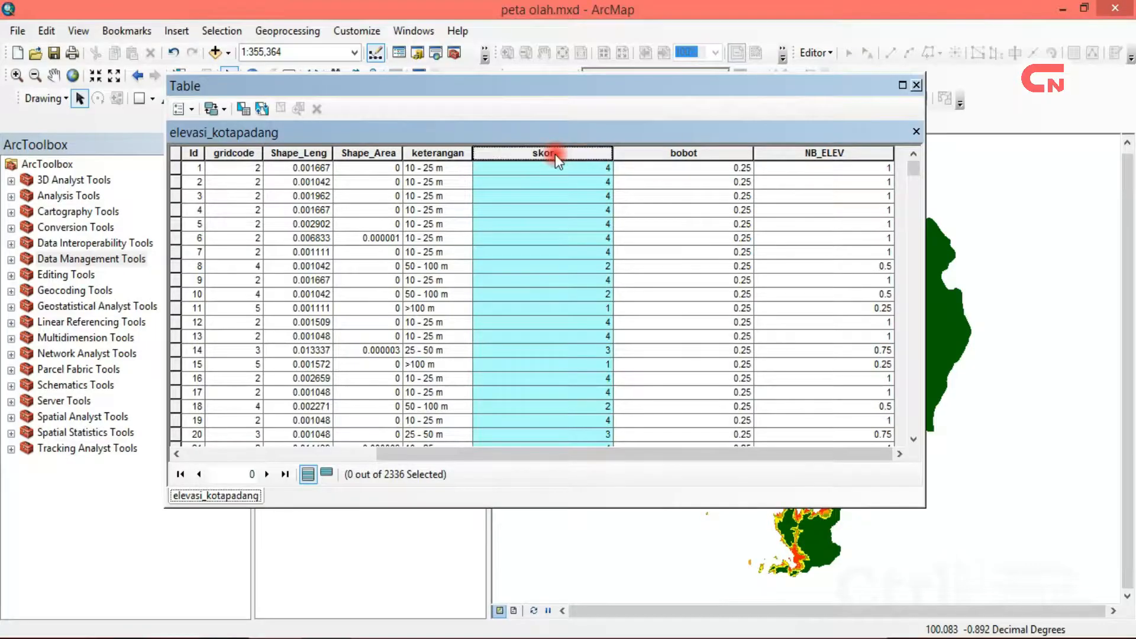
pyautogui.click(718, 150)
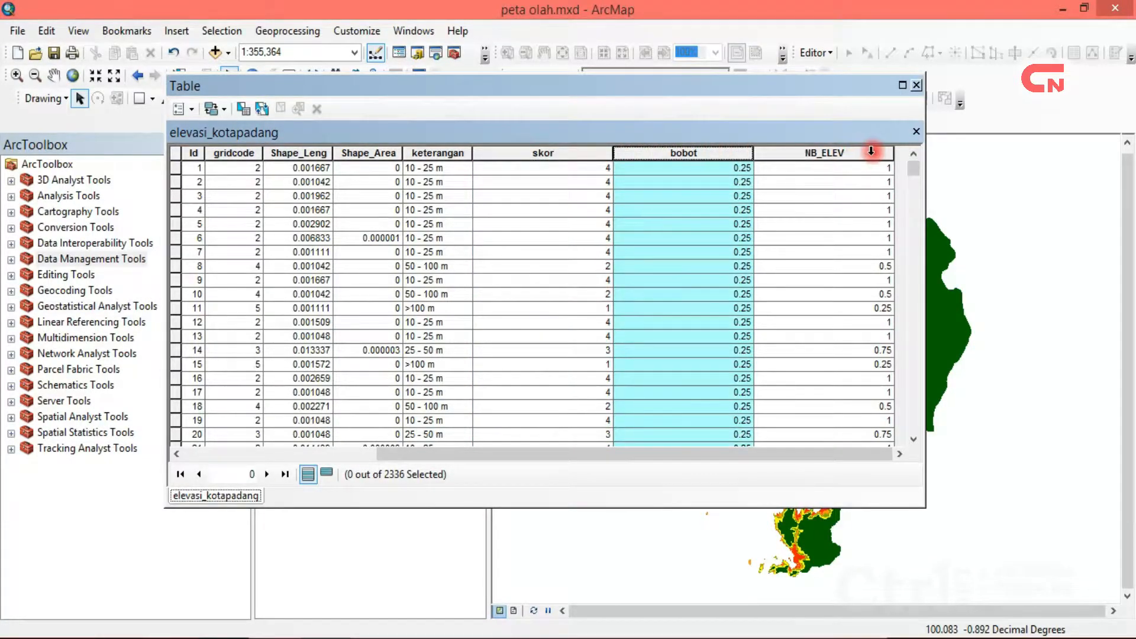
pyautogui.click(874, 152)
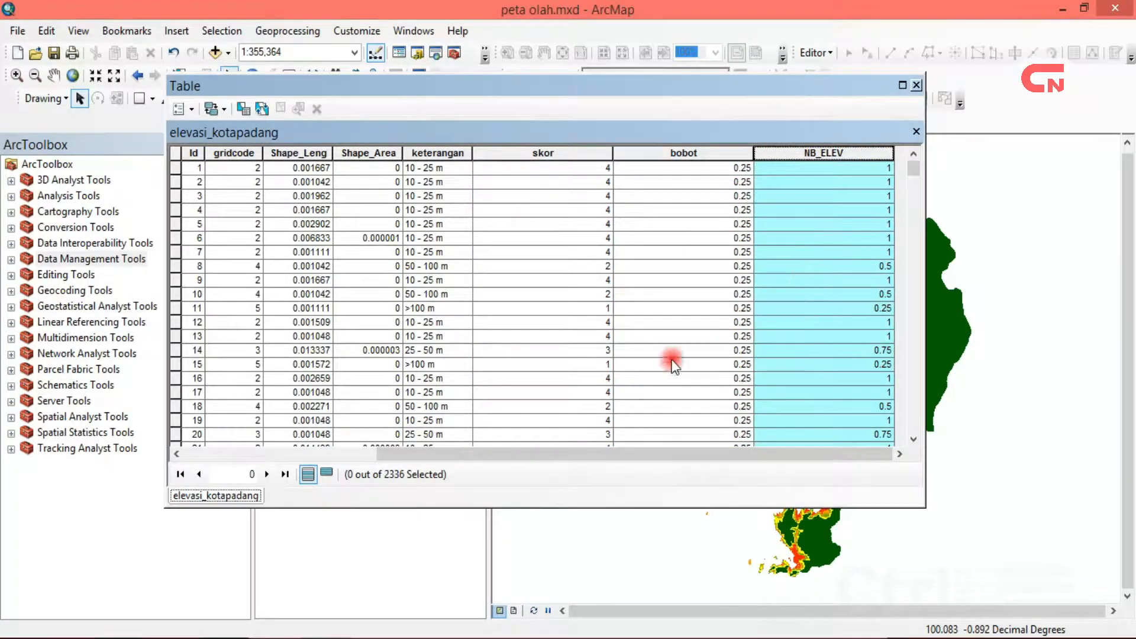
pyautogui.click(916, 86)
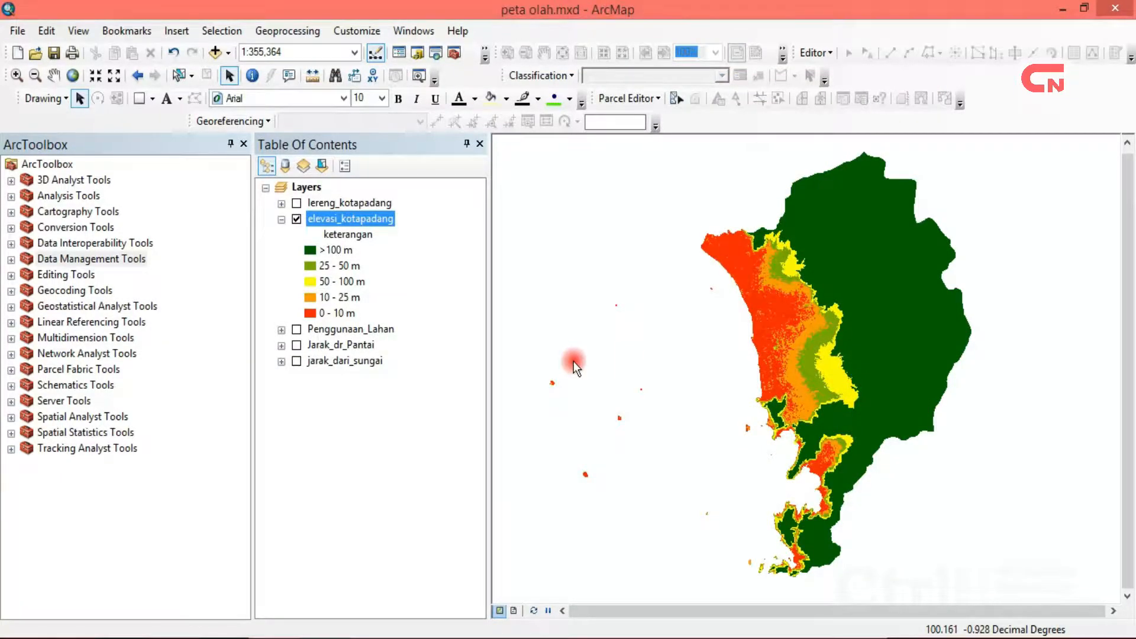
# - Hide the elevasi_kotapadang layer with its legend collapsed, and display Penggunaan_Lahan with its legend expanded
pyautogui.click(297, 220)
pyautogui.click(282, 220)
pyautogui.click(296, 235)
pyautogui.click(282, 235)
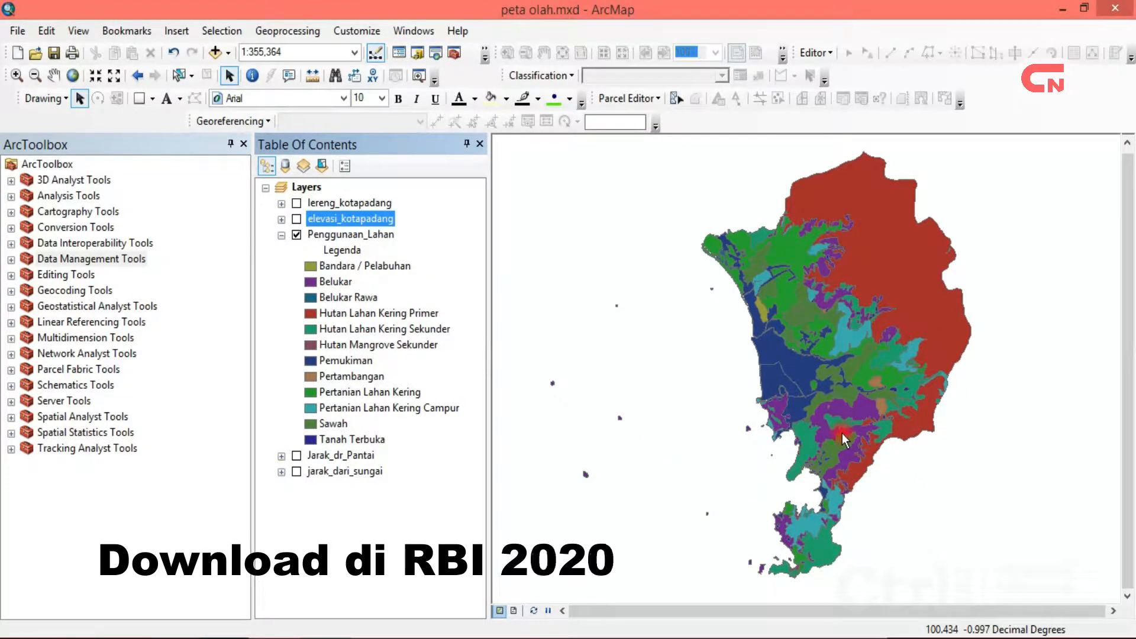
# - Examine the Skor, Bobot and NB_PENGLAH fields in the attribute table of Penggunaan_Lahan
pyautogui.click(382, 235)
pyautogui.rightClick(382, 236)
pyautogui.click(417, 286)
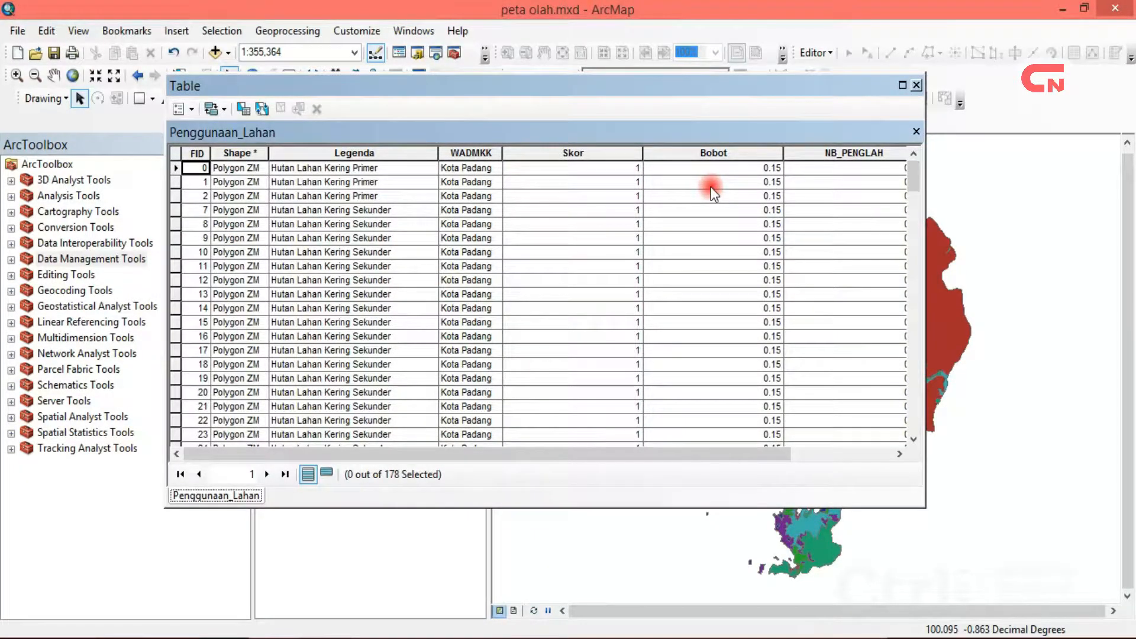
pyautogui.click(616, 155)
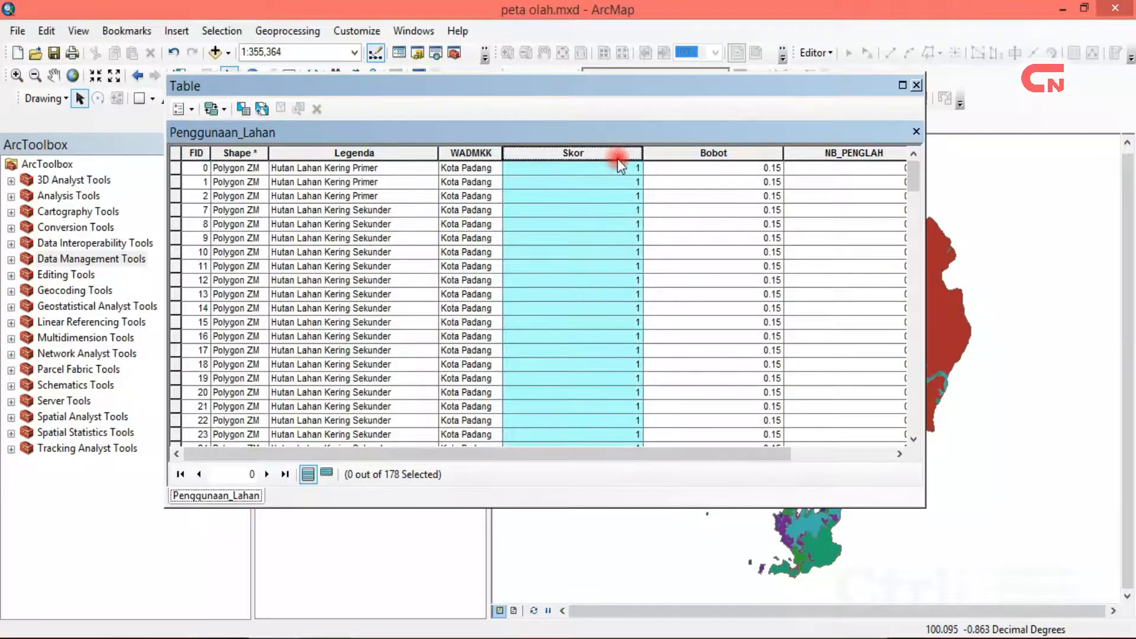
pyautogui.click(730, 151)
pyautogui.click(855, 153)
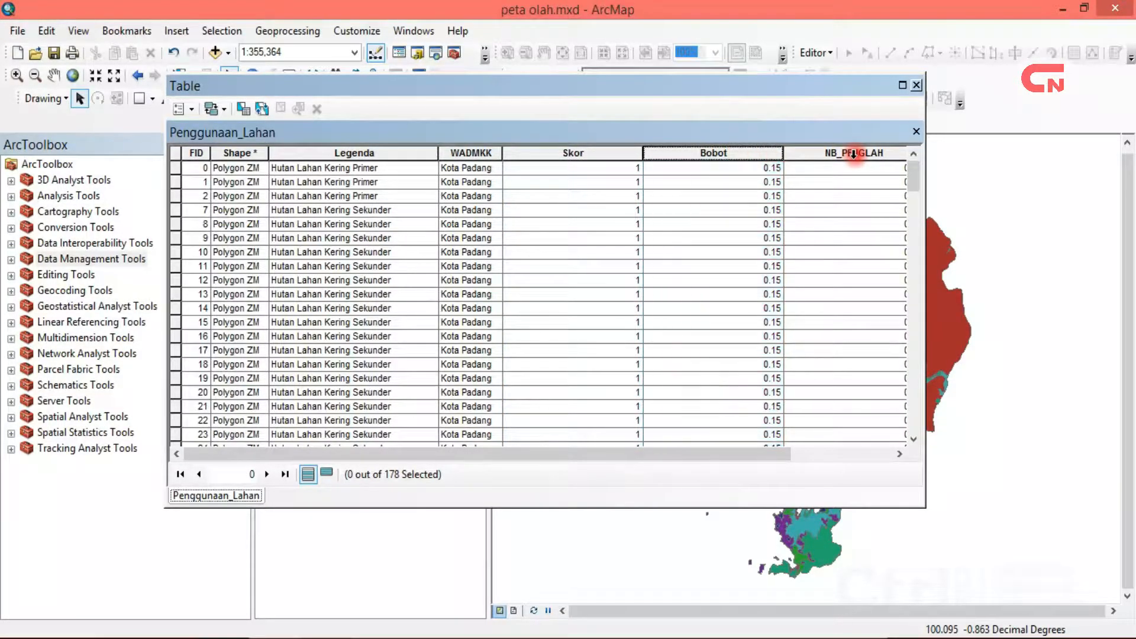
pyautogui.moveTo(784, 454); pyautogui.dragTo(889, 459)
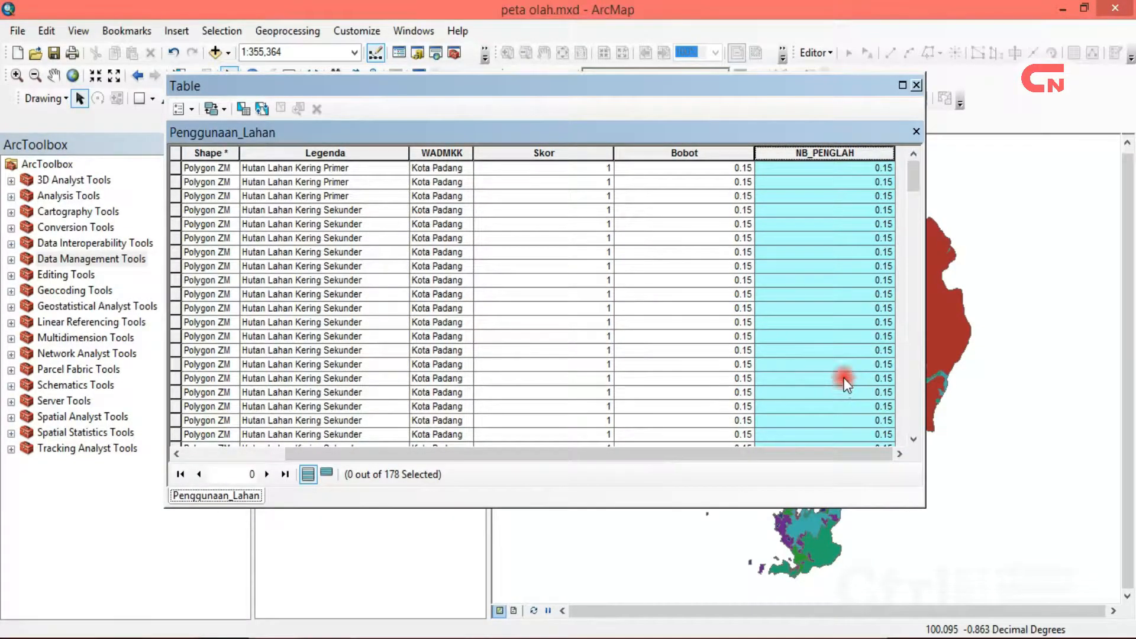
pyautogui.click(917, 85)
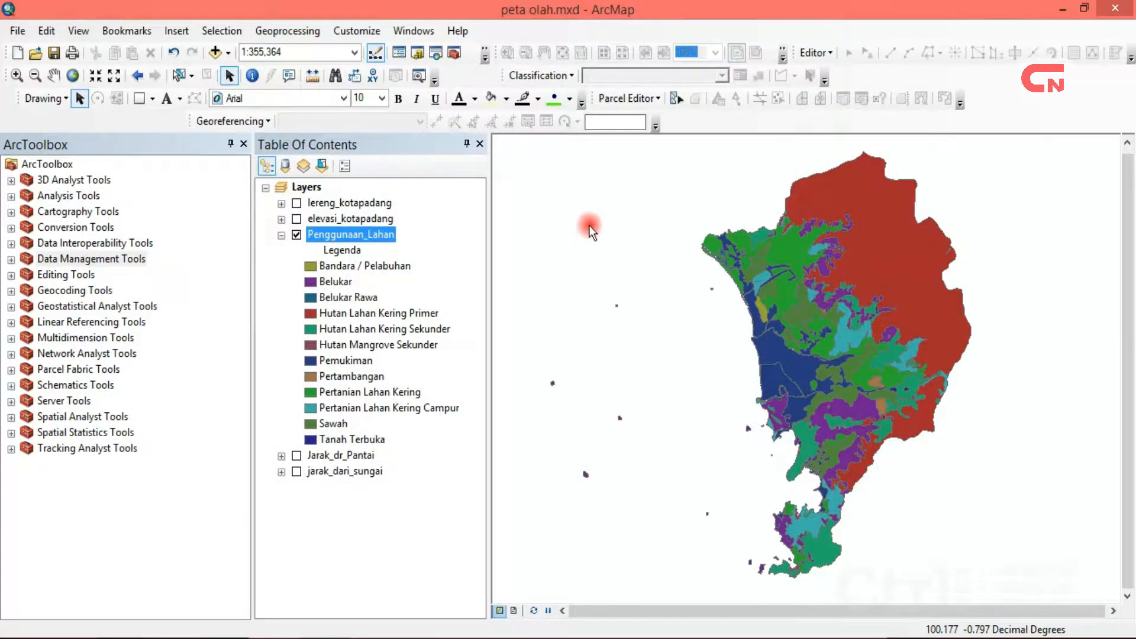
# - Hide the Penggunaan_Lahan layer with its legend collapsed, and display Jarak_dr_Pantai with its legend expanded
pyautogui.click(282, 235)
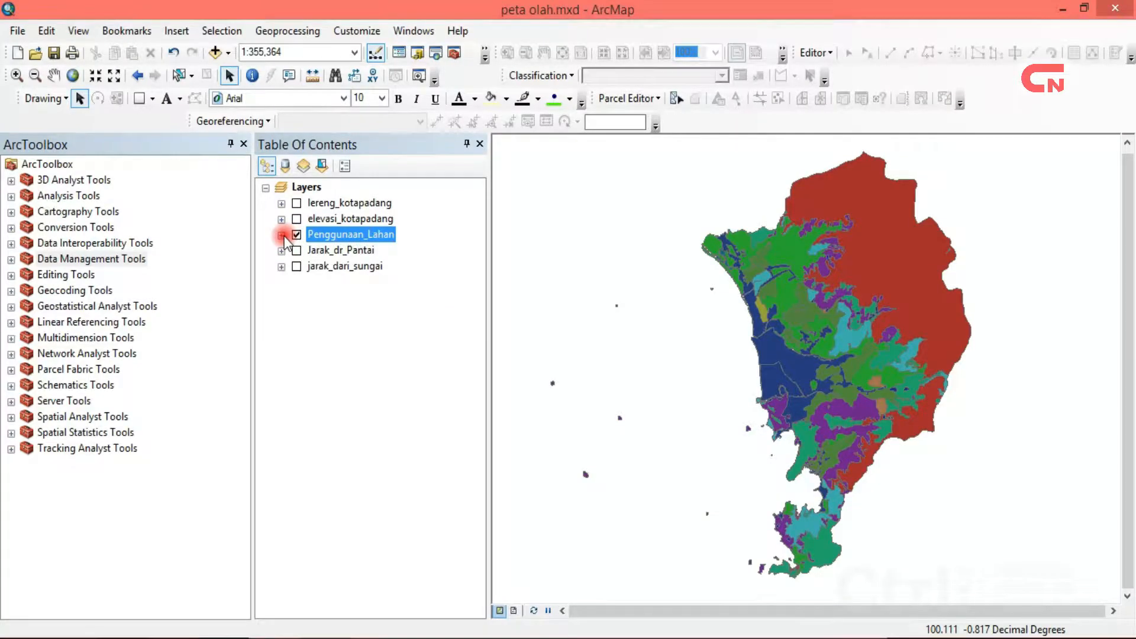
pyautogui.click(297, 234)
pyautogui.click(297, 250)
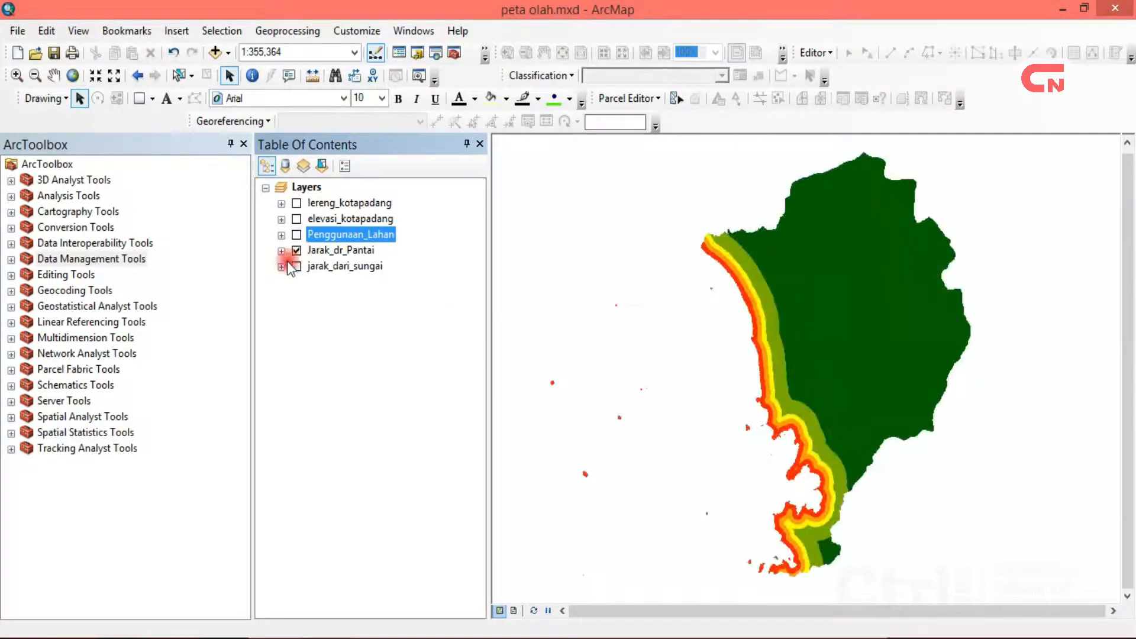
pyautogui.click(282, 251)
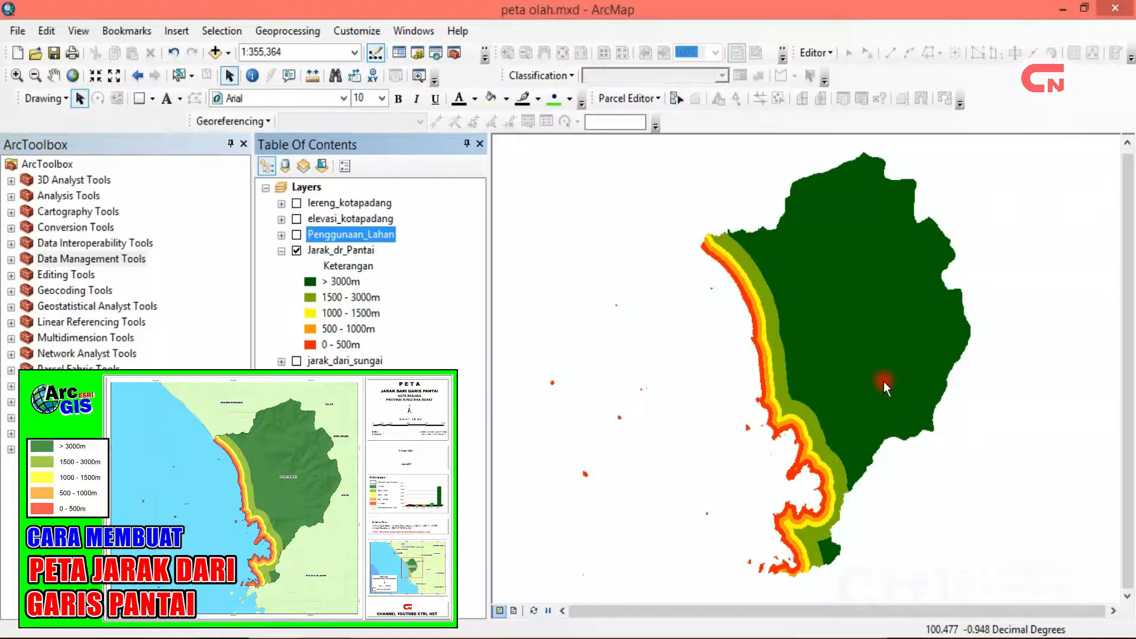
# - Examine the Skor, bobot and NB_Jrkpnta fields in the attribute table of Jarak_dr_Pantai
pyautogui.click(363, 249)
pyautogui.rightClick(363, 250)
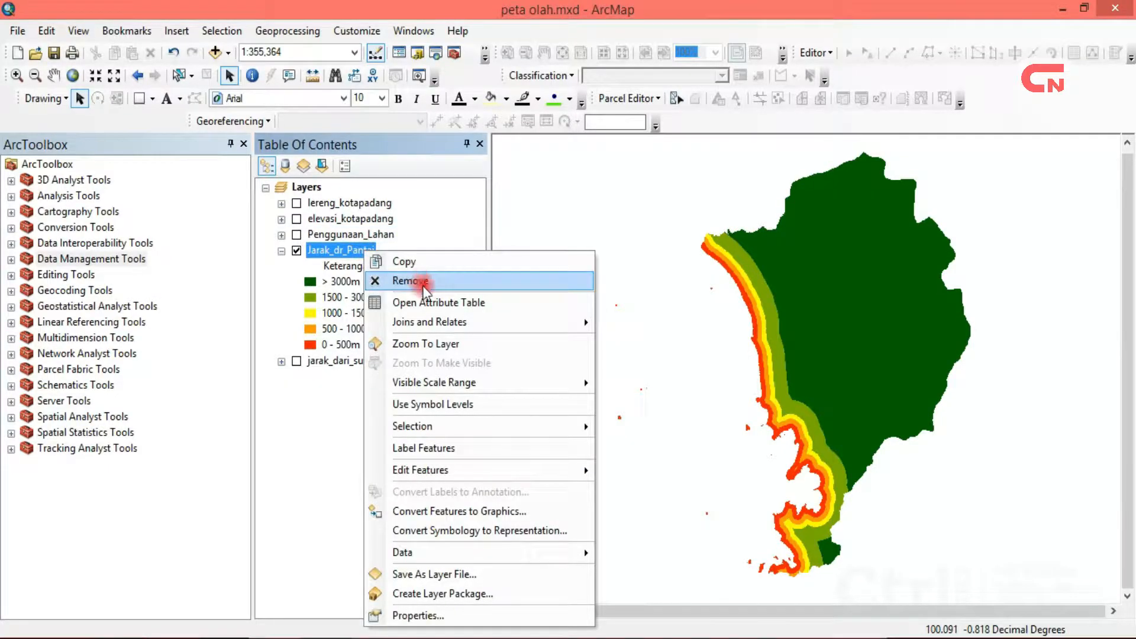
pyautogui.click(428, 302)
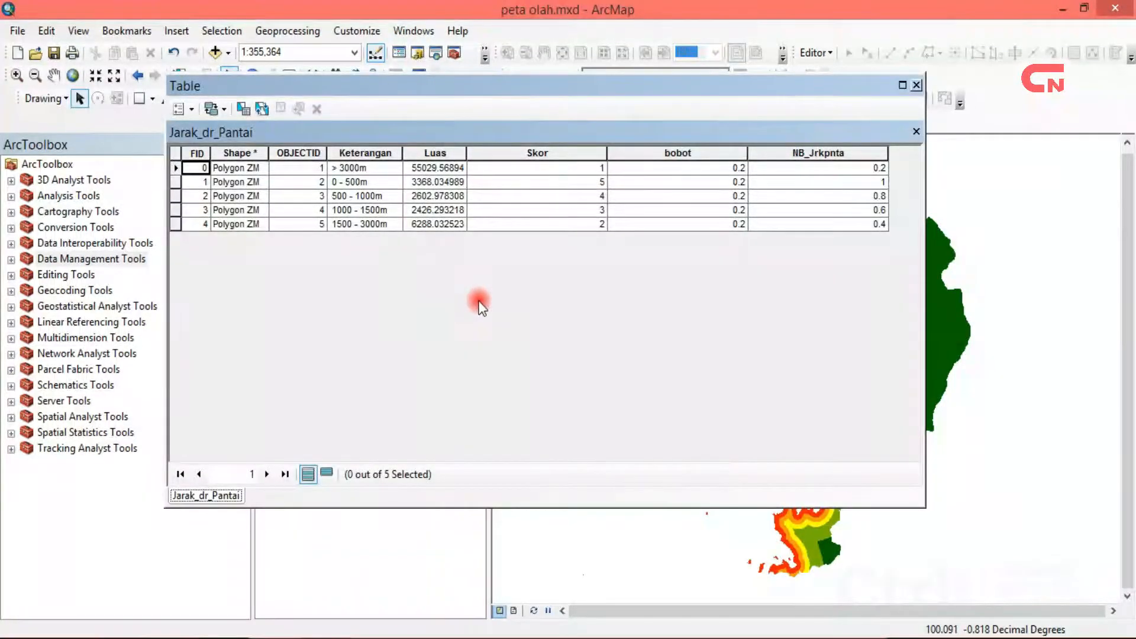
pyautogui.click(574, 147)
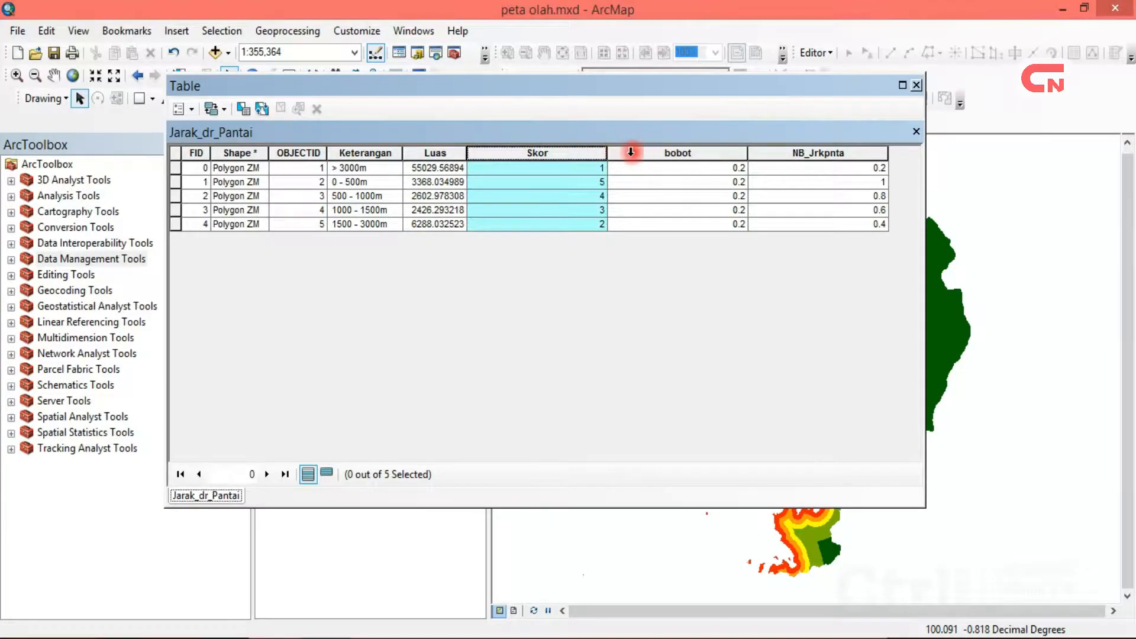
pyautogui.click(647, 153)
pyautogui.click(795, 151)
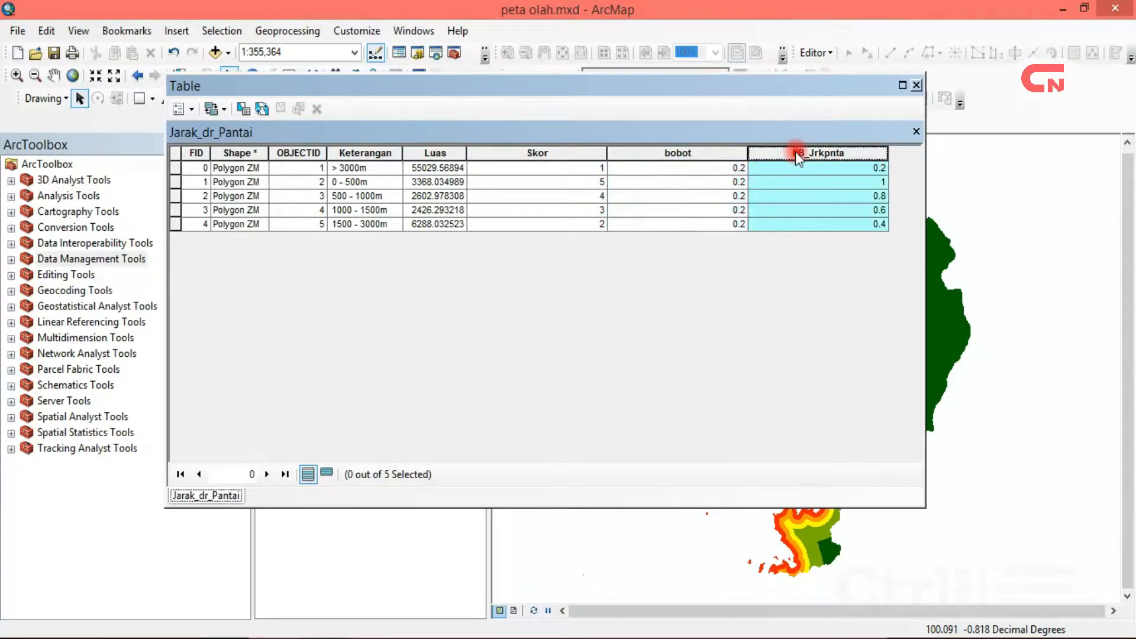
pyautogui.click(916, 85)
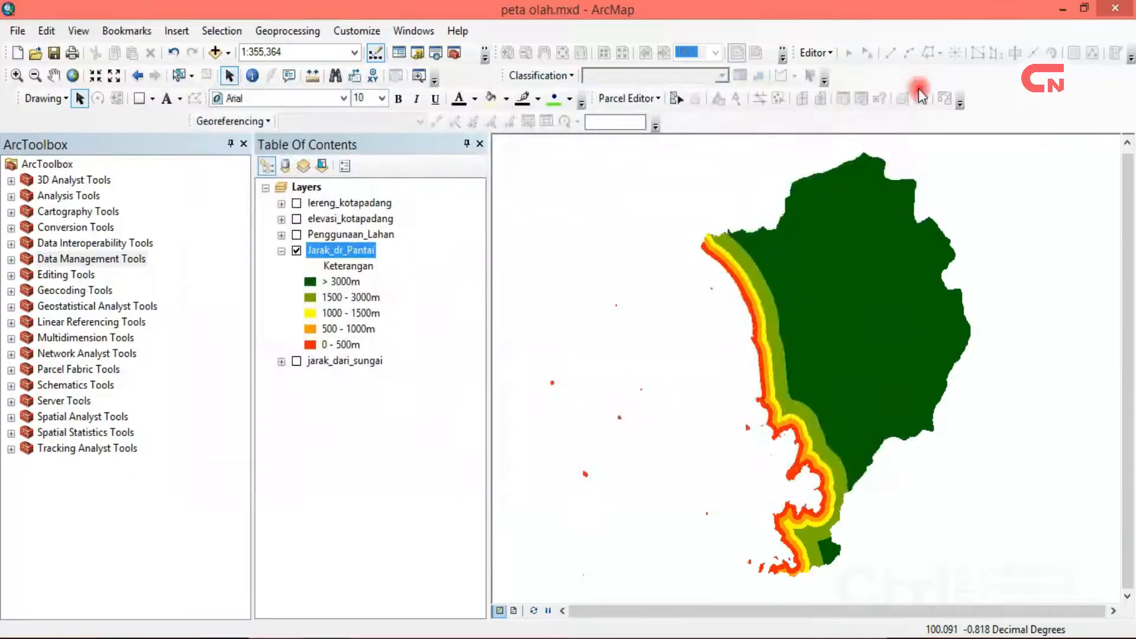
# - Hide the Jarak_dr_Pantai layer with its legend collapsed, and display the jarak_dari_sungai layer
pyautogui.click(296, 254)
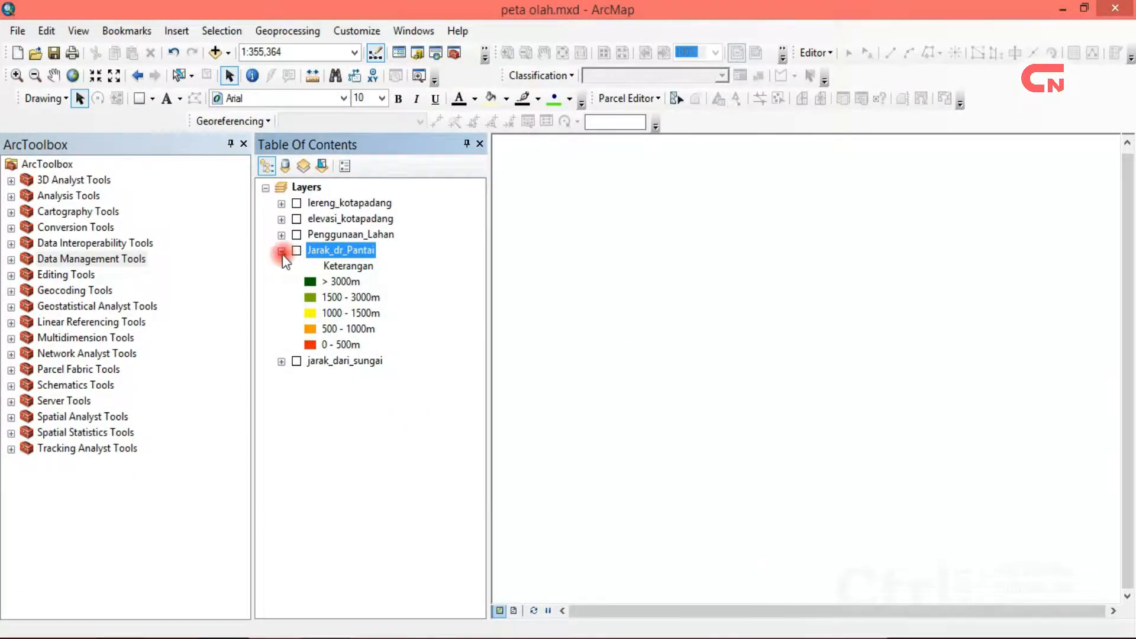
pyautogui.click(281, 251)
pyautogui.click(297, 268)
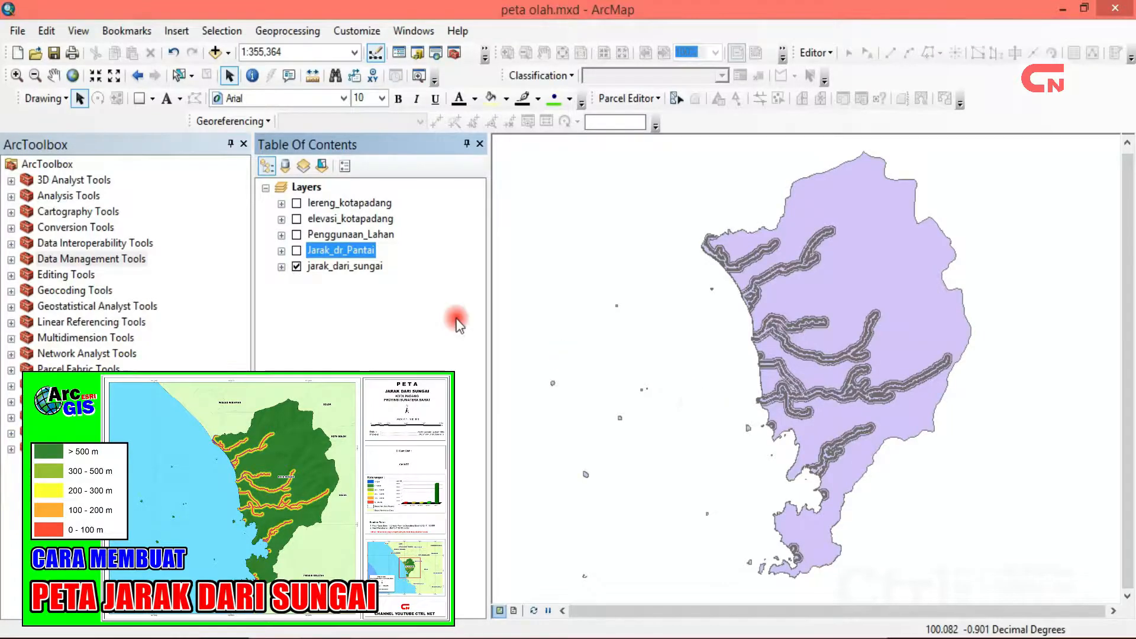
# - Open the attribute table of the jarak_dari_sungai layer and select its skor field
pyautogui.rightClick(359, 268)
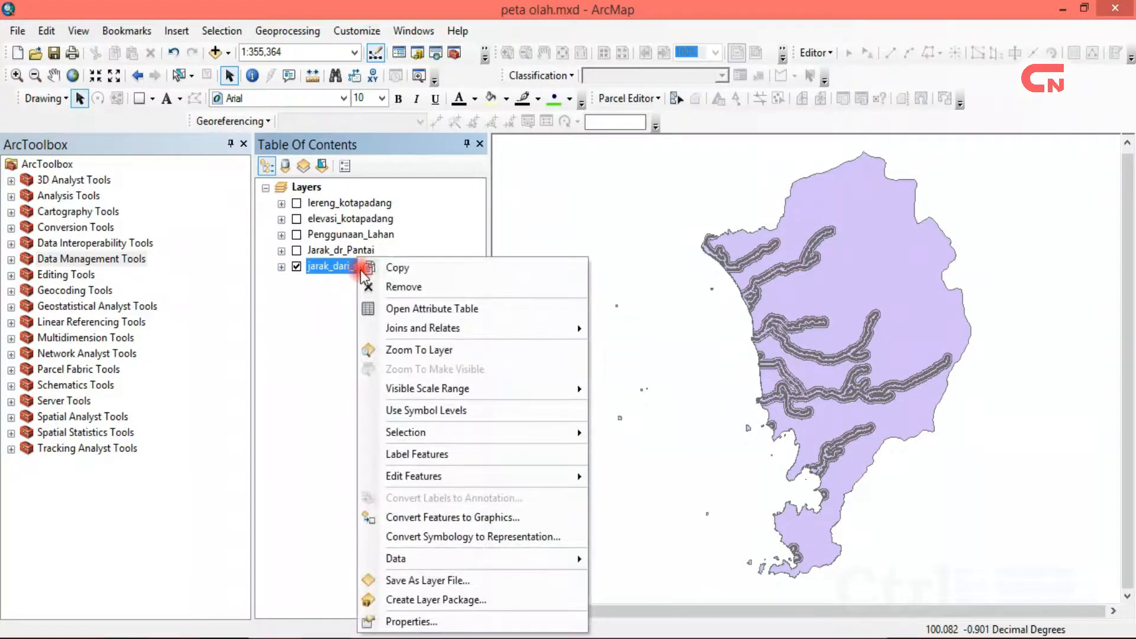
pyautogui.click(418, 307)
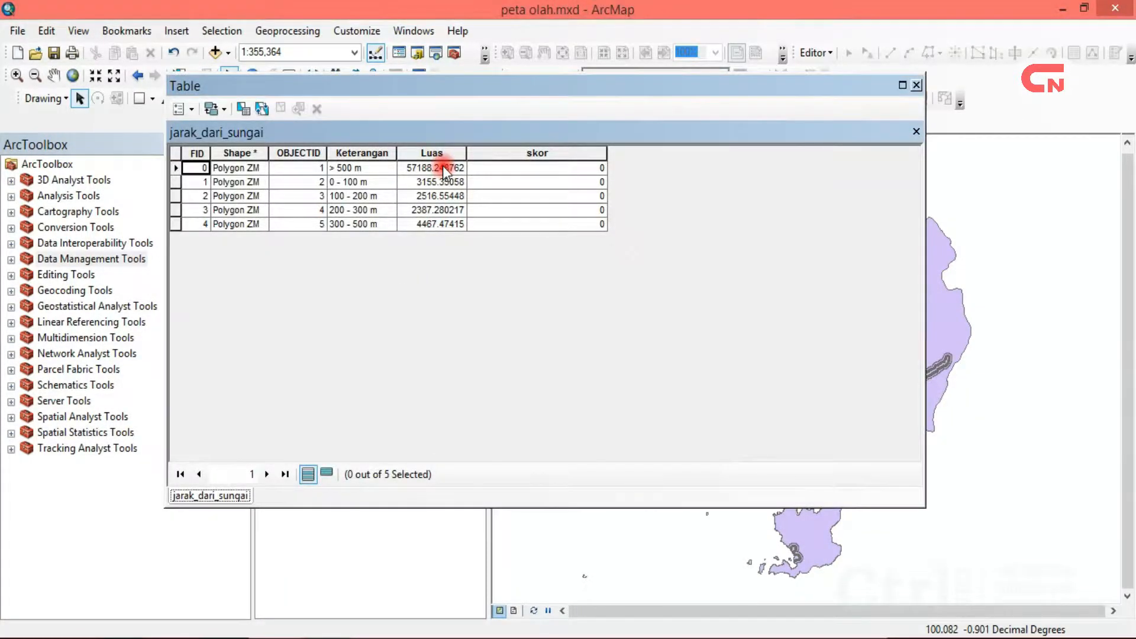
pyautogui.click(543, 153)
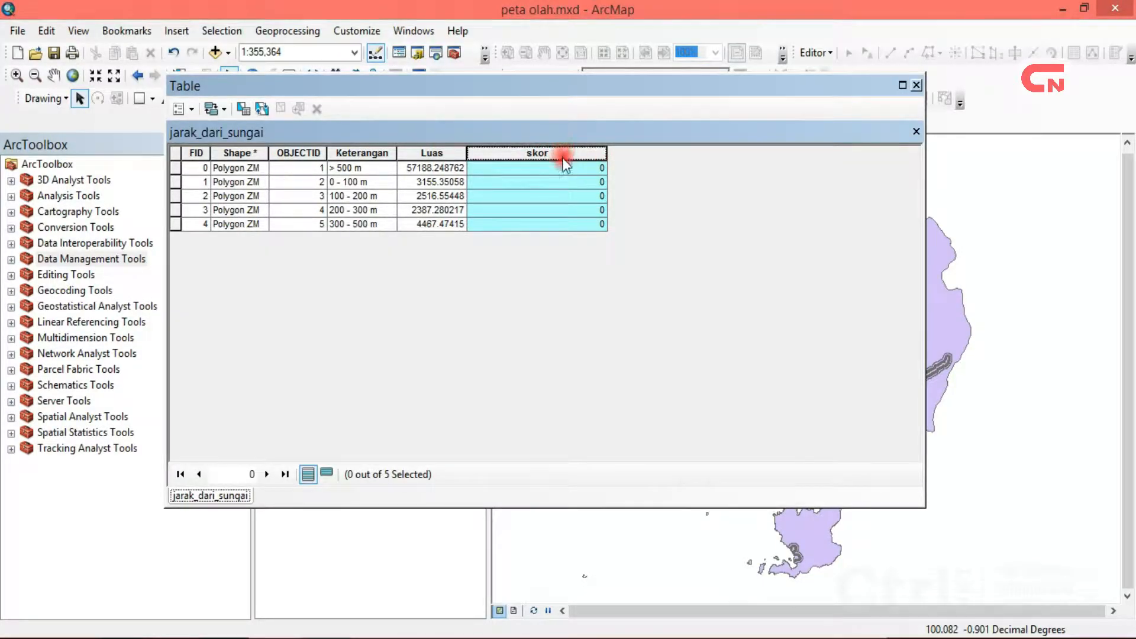
# - Add a Double field named bobot to the jarak_dari_sungai attribute table
pyautogui.click(192, 109)
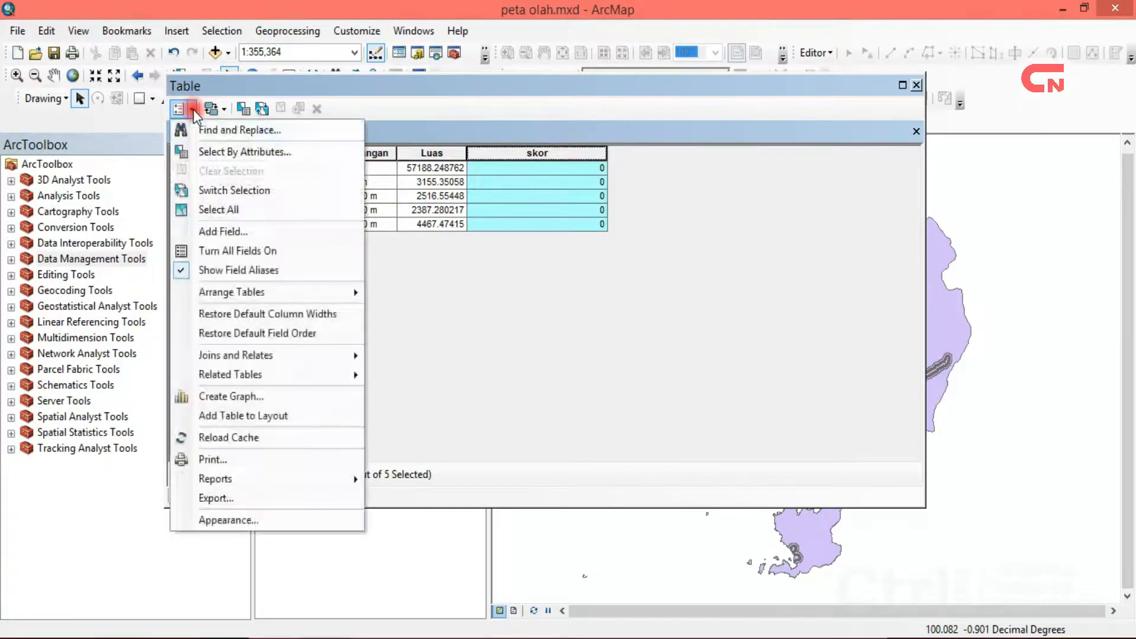
pyautogui.click(224, 232)
pyautogui.click(530, 233)
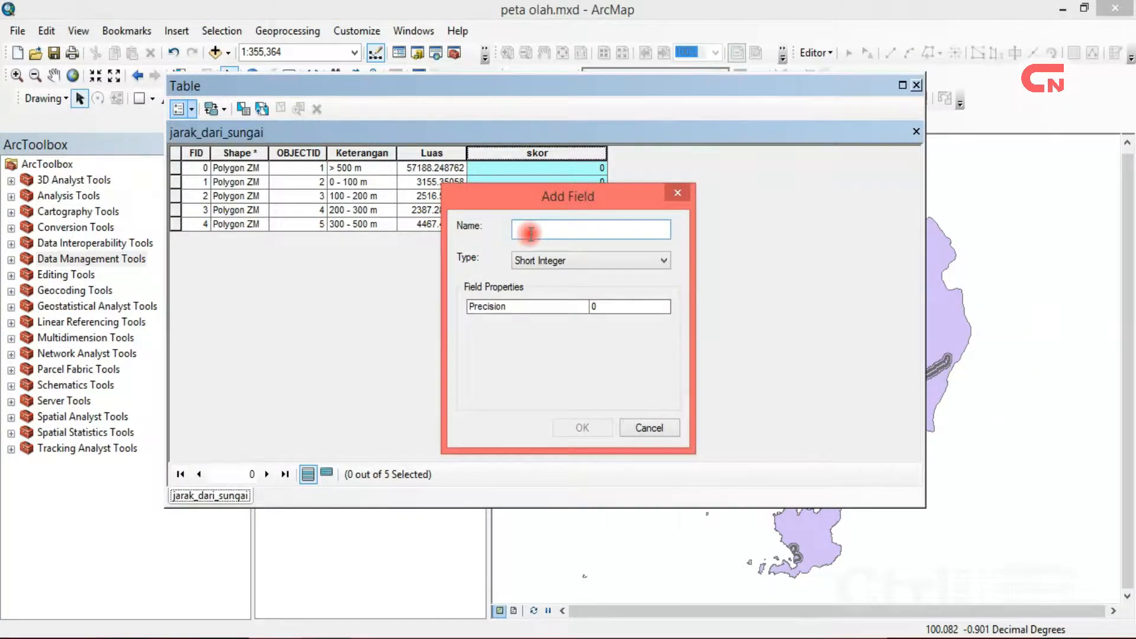
pyautogui.write('bobot')
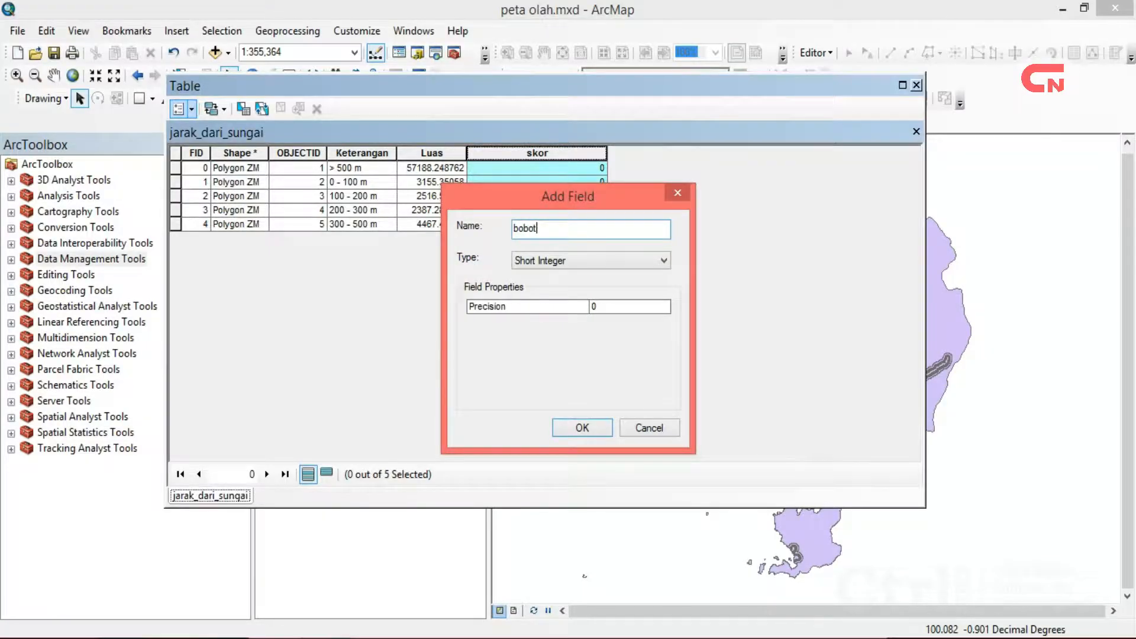
pyautogui.click(570, 256)
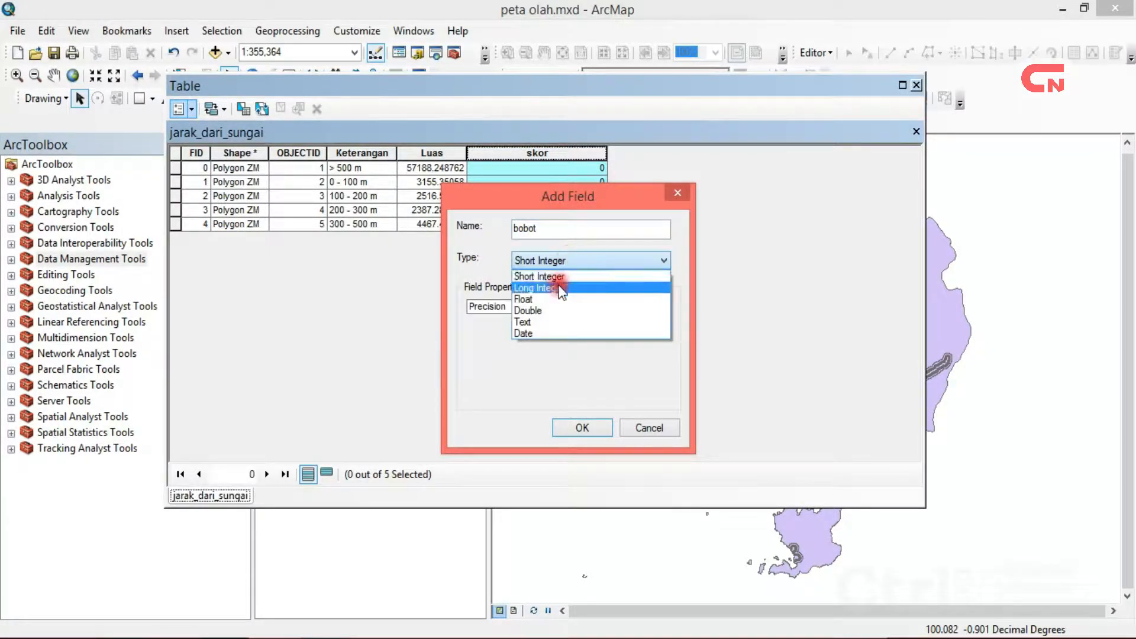
pyautogui.click(552, 310)
pyautogui.click(606, 431)
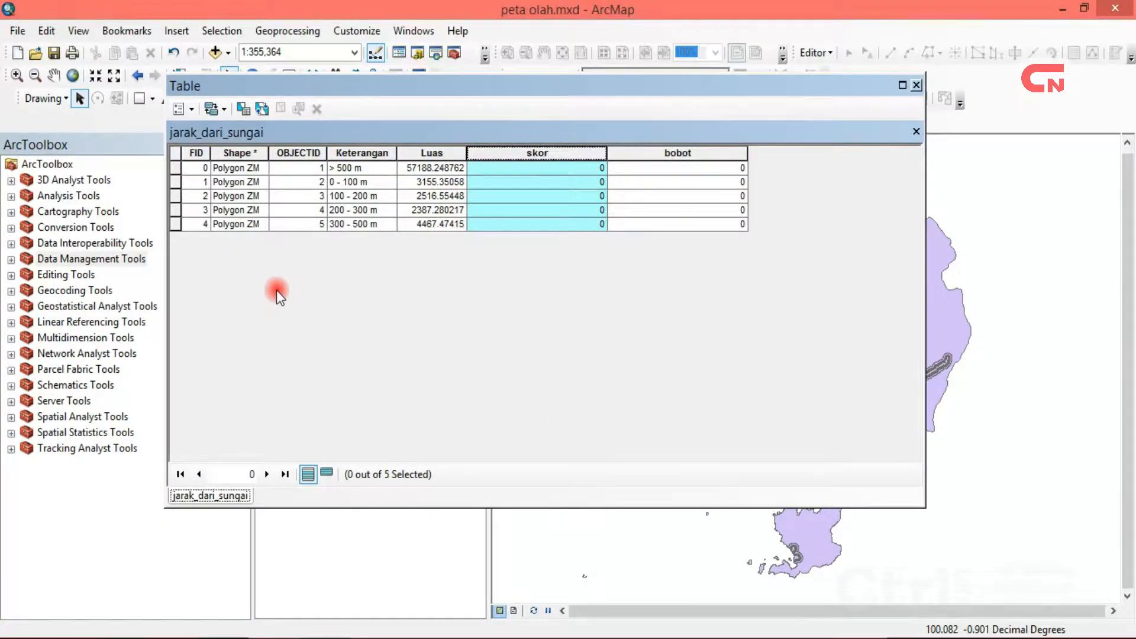
# - Add a Double field named NB_Jrksg to the jarak_dari_sungai attribute table
pyautogui.click(177, 151)
pyautogui.click(193, 108)
pyautogui.click(230, 234)
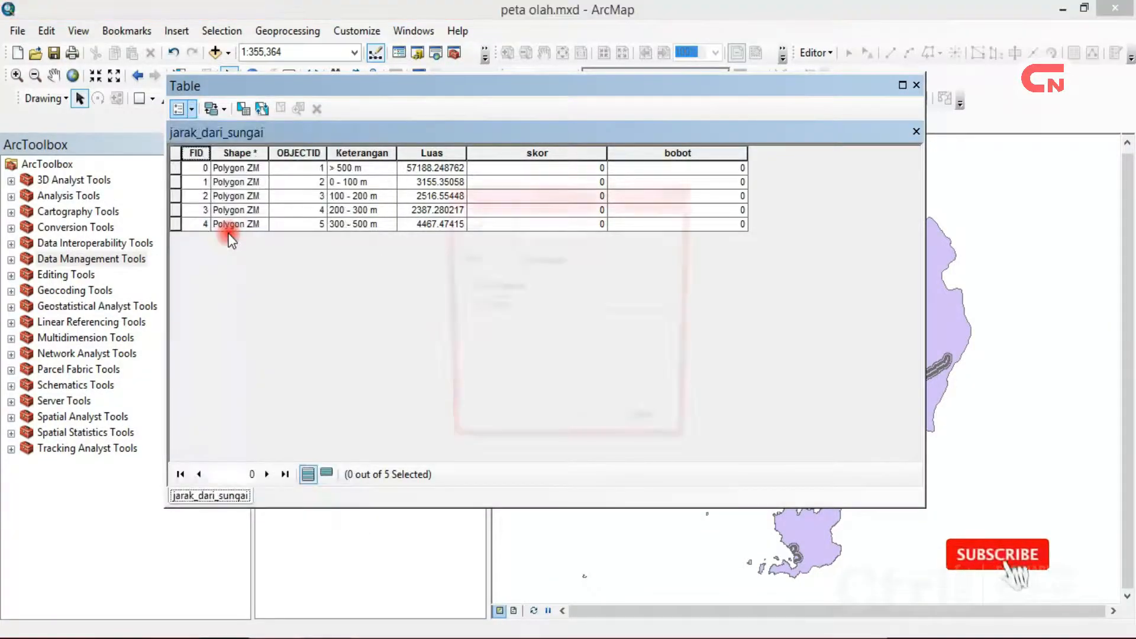
pyautogui.write('NB_')
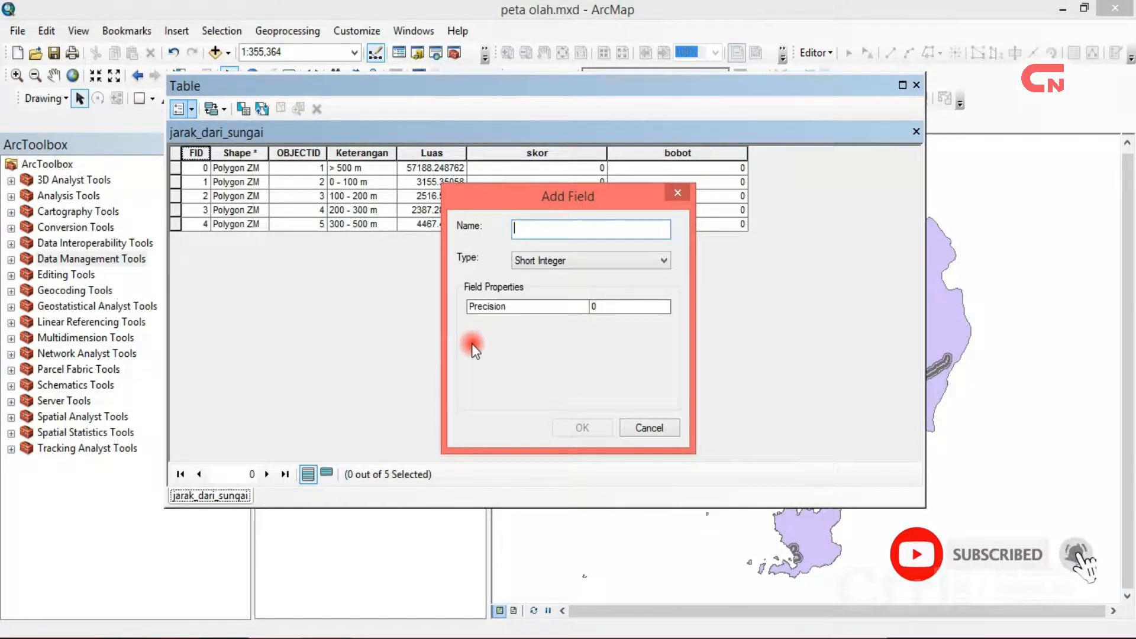
pyautogui.write('J')
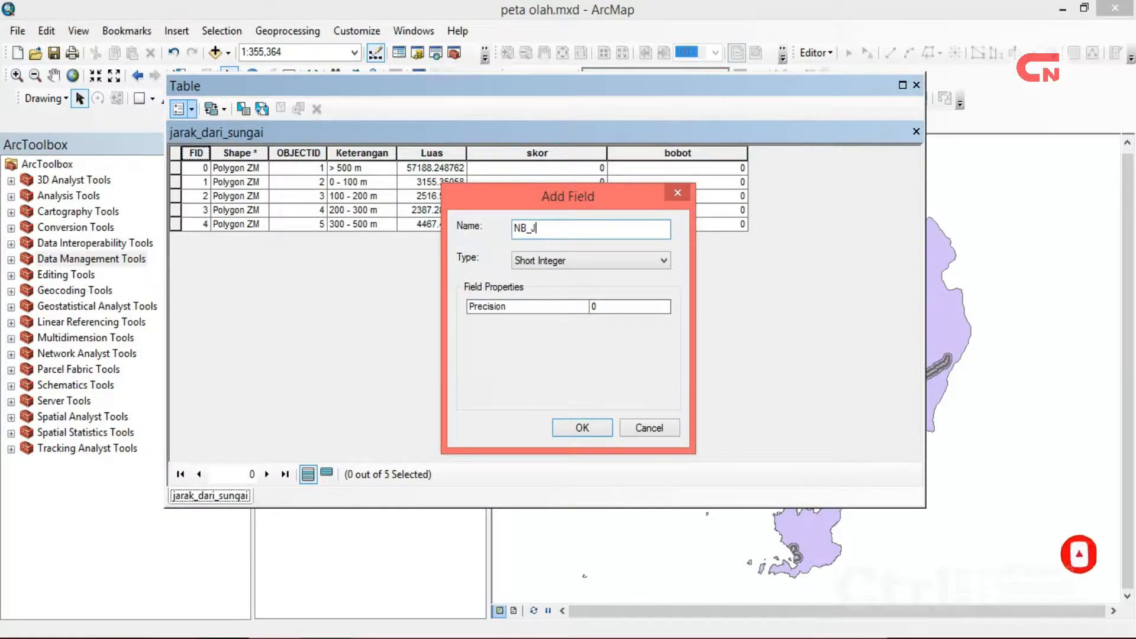
pyautogui.write('rksg')
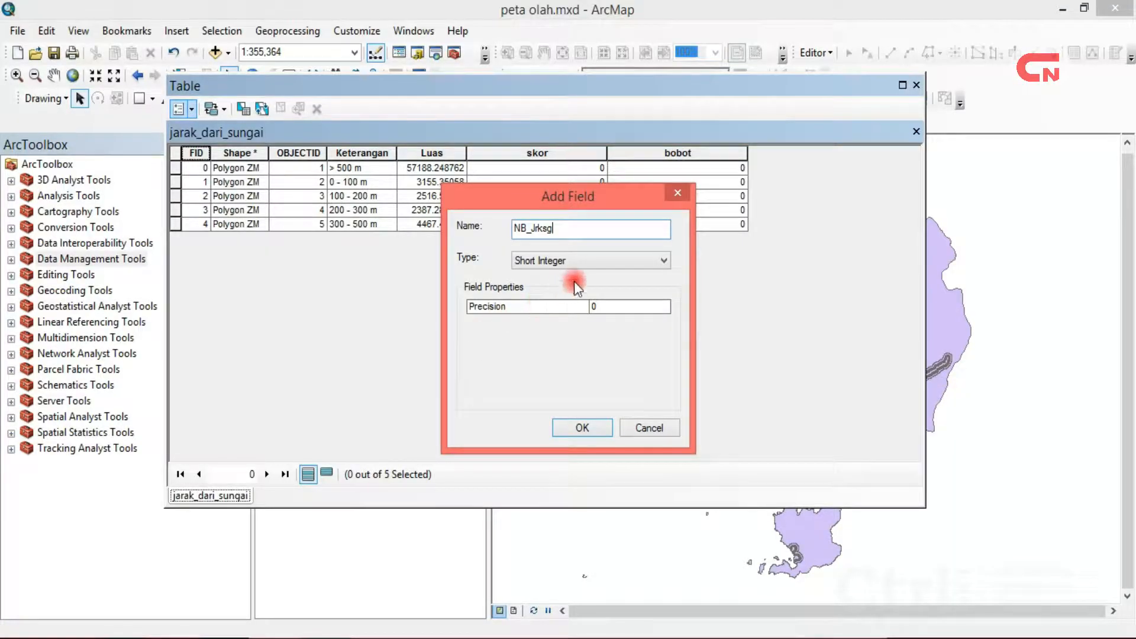
pyautogui.click(595, 266)
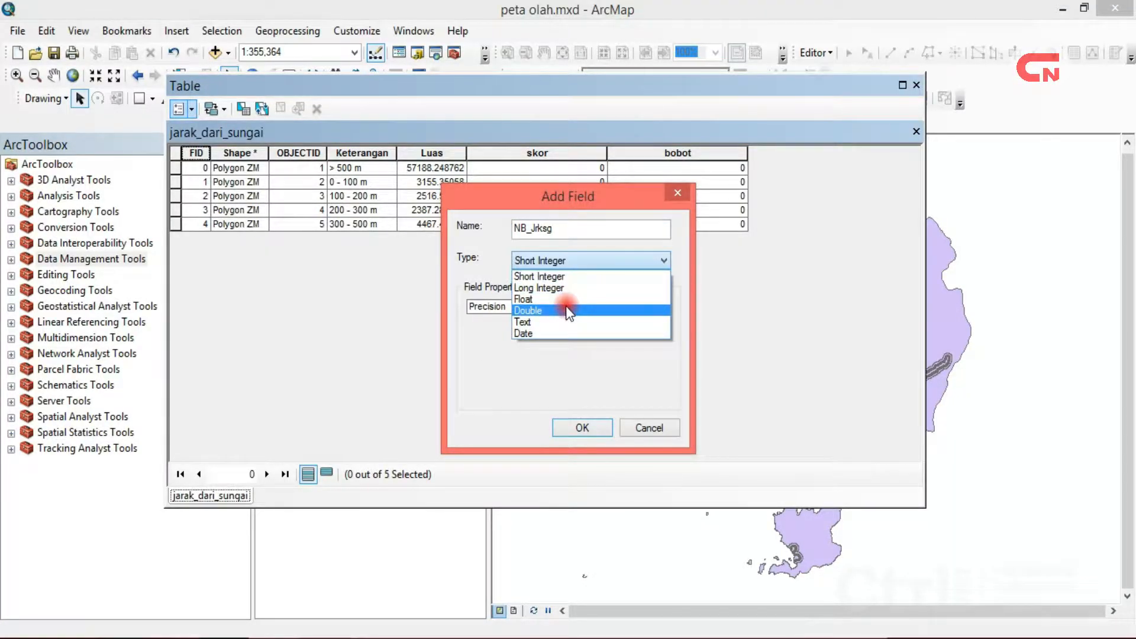
pyautogui.click(565, 306)
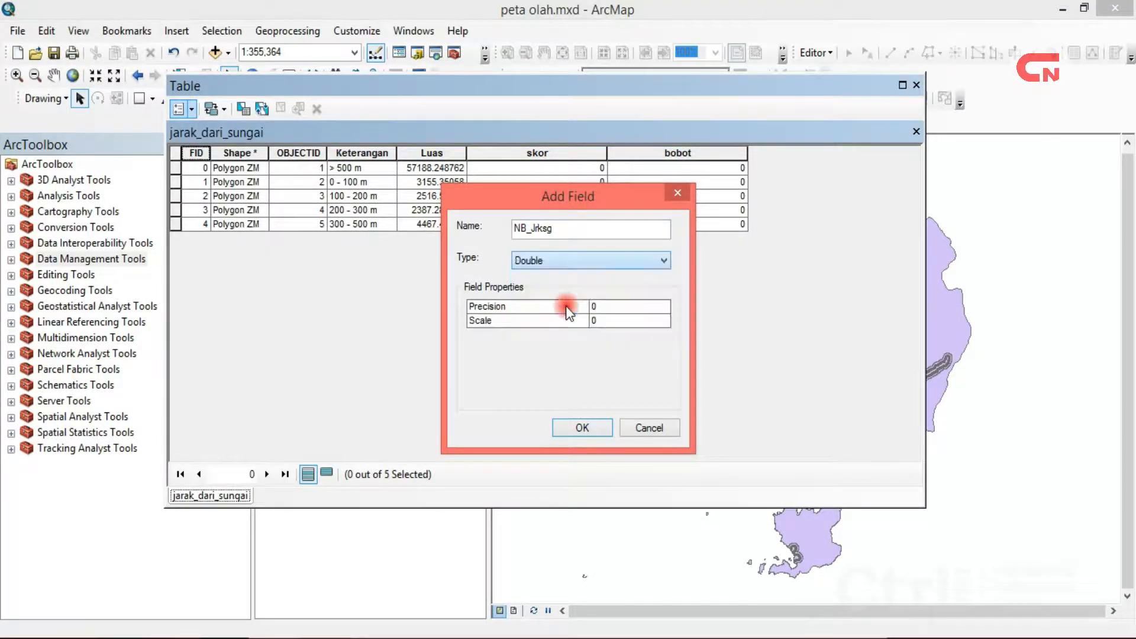
pyautogui.click(581, 424)
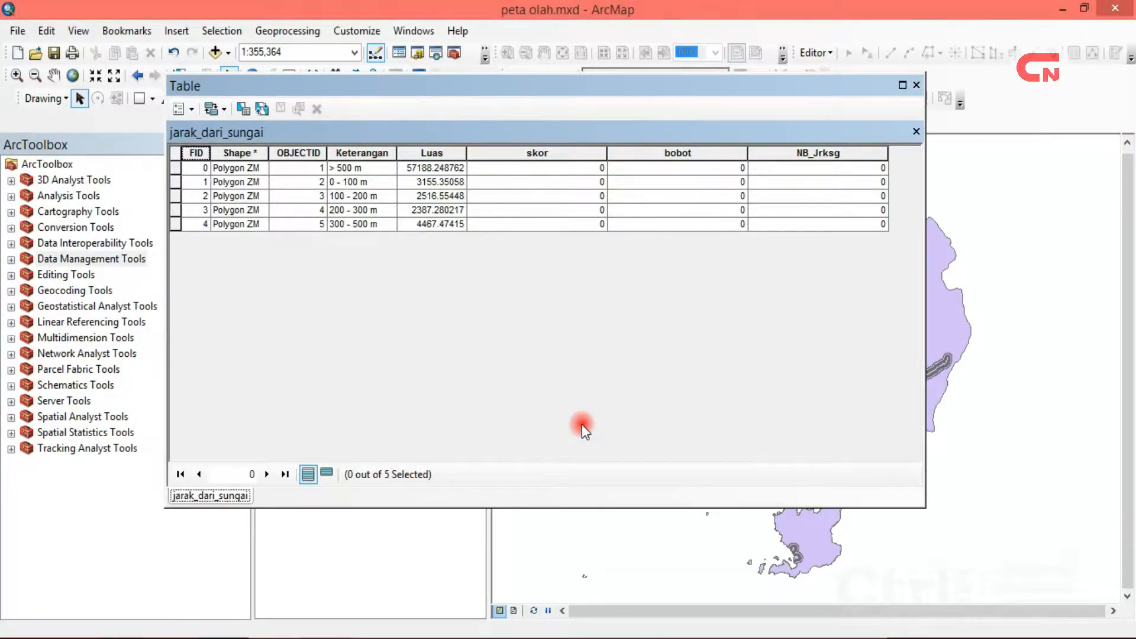
# - Arrange the attribute table as a floating window wide enough for all its fields and clear of the Editor toolbar
pyautogui.moveTo(584, 88); pyautogui.dragTo(573, 148)
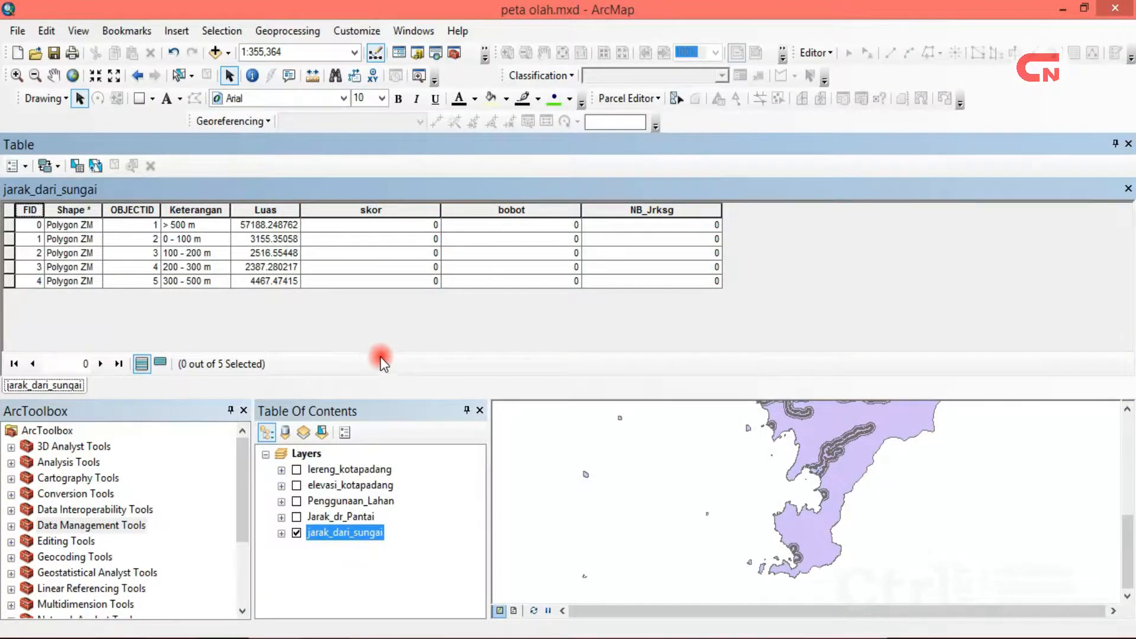
pyautogui.moveTo(736, 154); pyautogui.dragTo(515, 223)
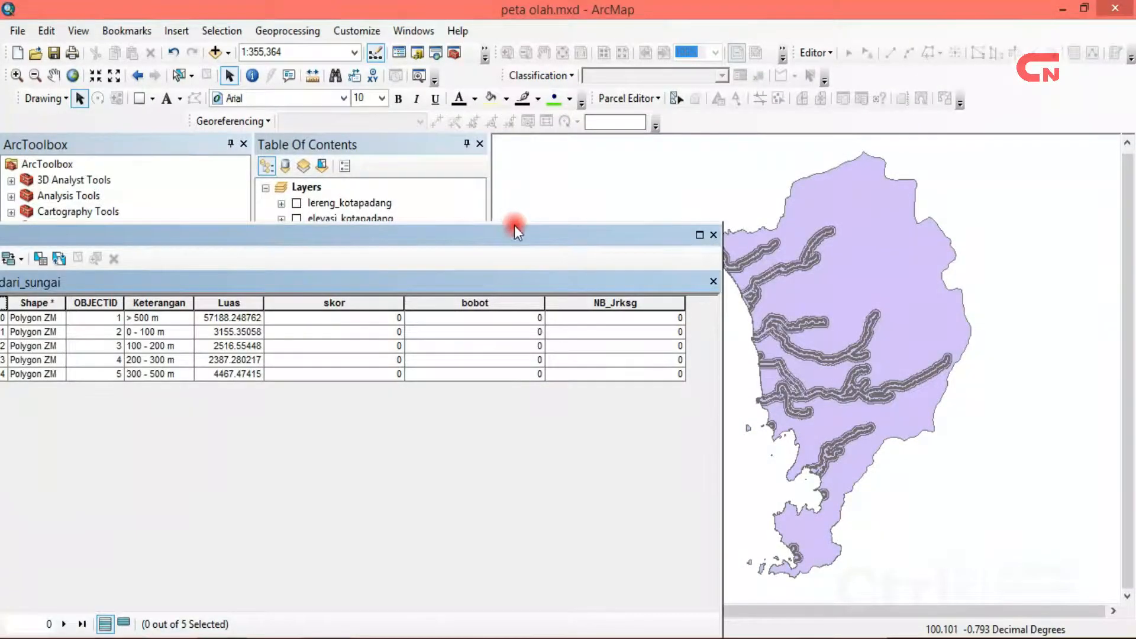
pyautogui.moveTo(720, 253); pyautogui.dragTo(382, 288)
pyautogui.moveTo(230, 235); pyautogui.dragTo(556, 104)
pyautogui.moveTo(389, 473); pyautogui.dragTo(489, 464)
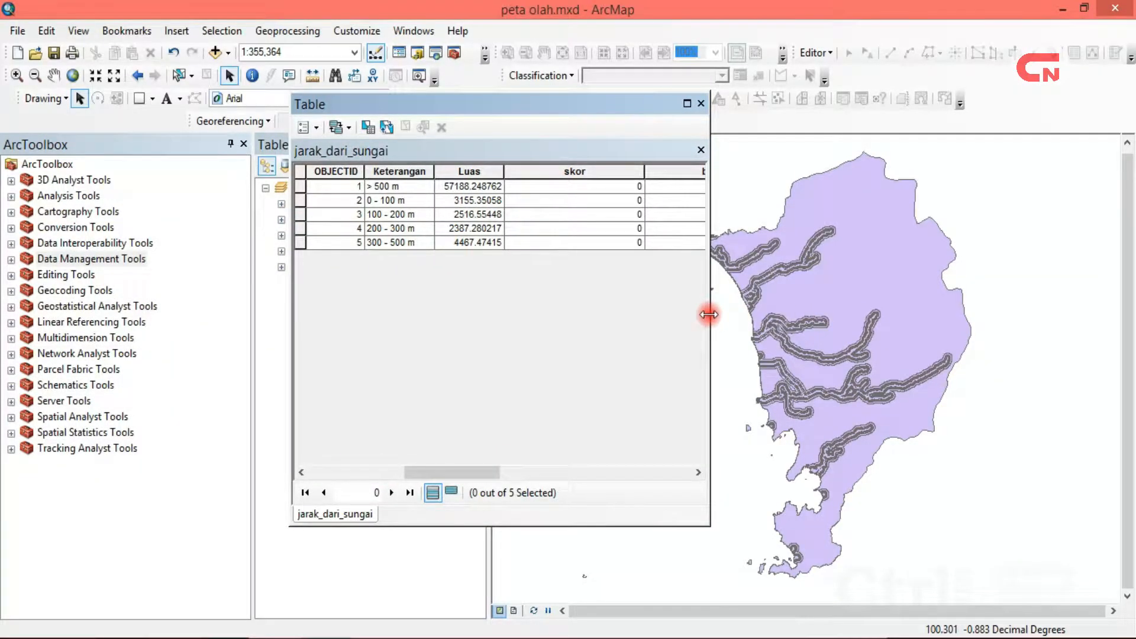
pyautogui.moveTo(710, 313); pyautogui.dragTo(1042, 302)
pyautogui.moveTo(784, 105); pyautogui.dragTo(753, 141)
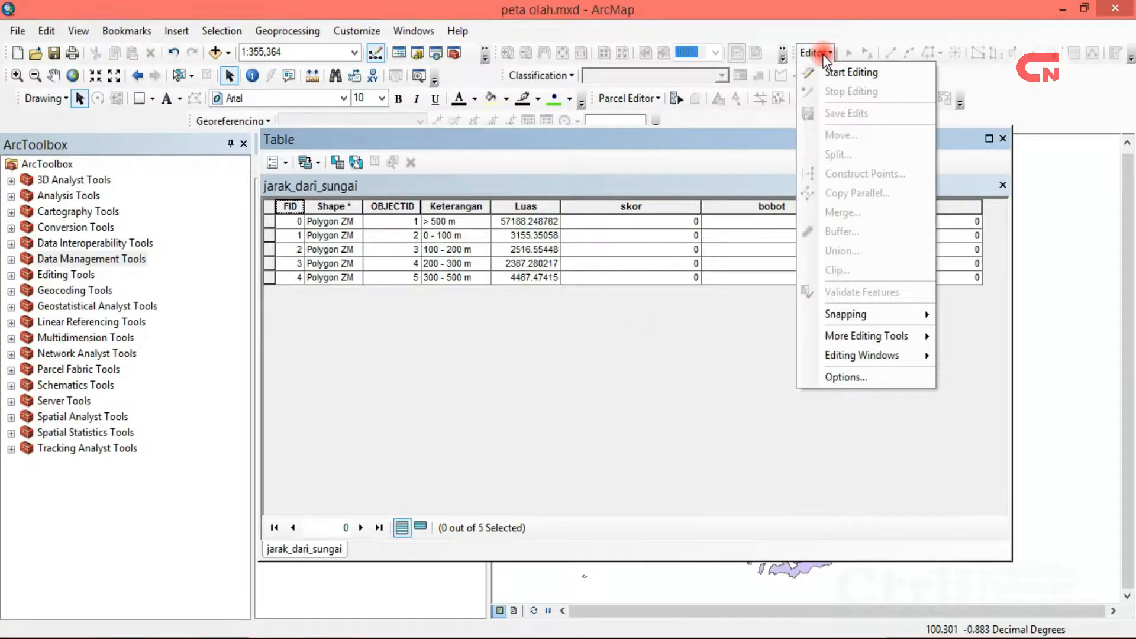
# - Start editing and set skor to 5 for 0 - 100 m, 4 for 100 - 200 m, 3 for 200 - 300 m and 2 for 300 - 500 m
pyautogui.click(843, 72)
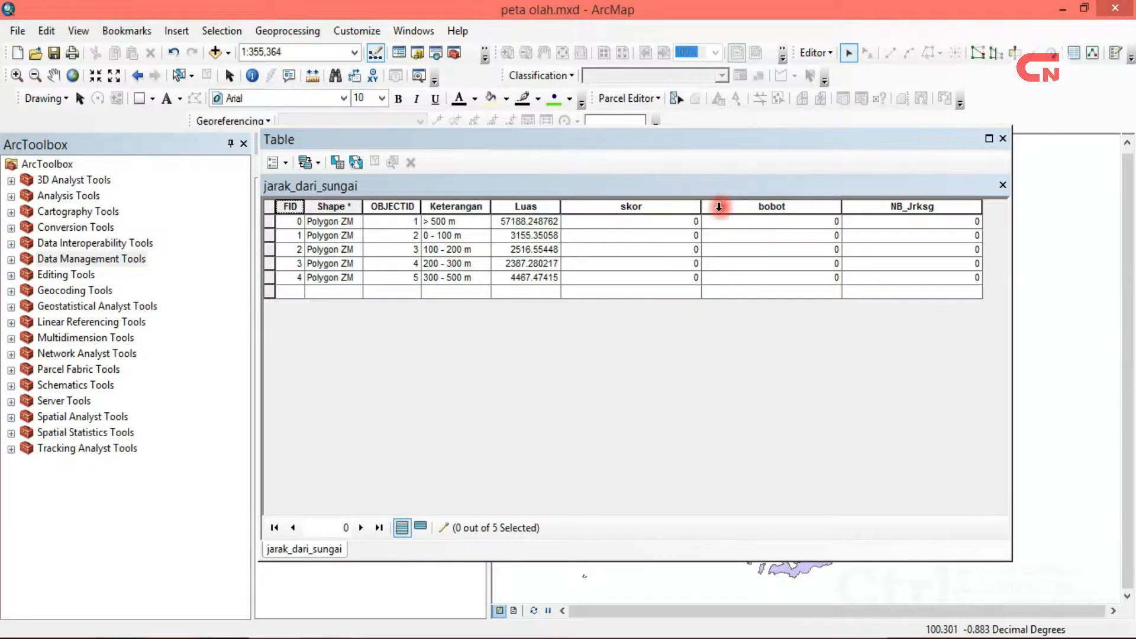
pyautogui.click(661, 236)
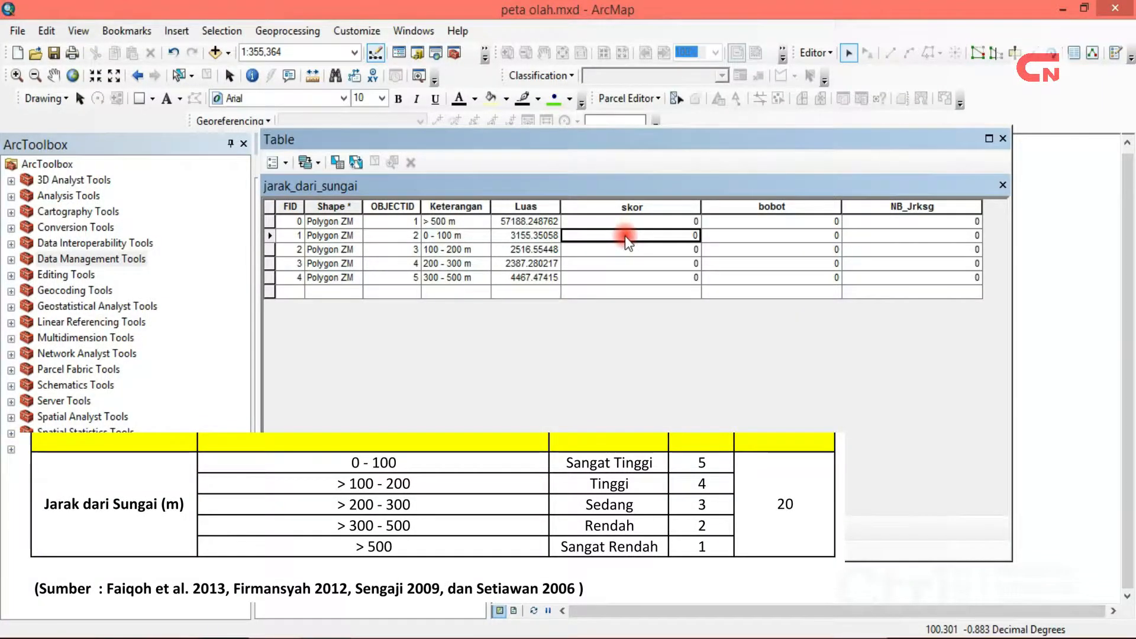
pyautogui.write('5')
pyautogui.press('Return')
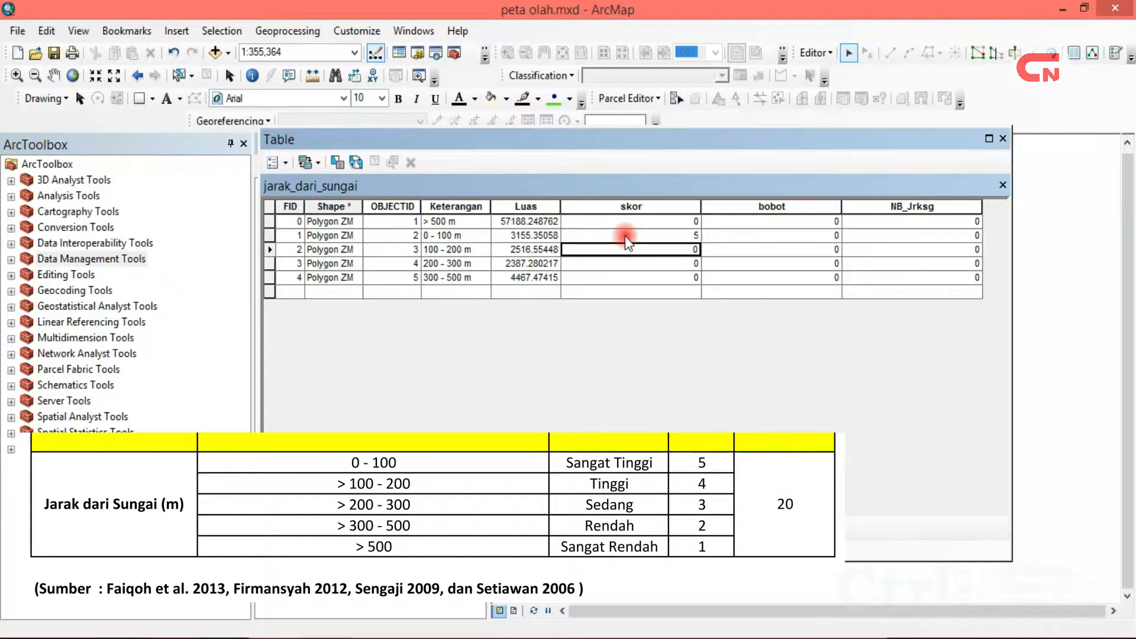
pyautogui.write('4')
pyautogui.press('Return')
pyautogui.write('3')
pyautogui.press('Return')
pyautogui.write('2')
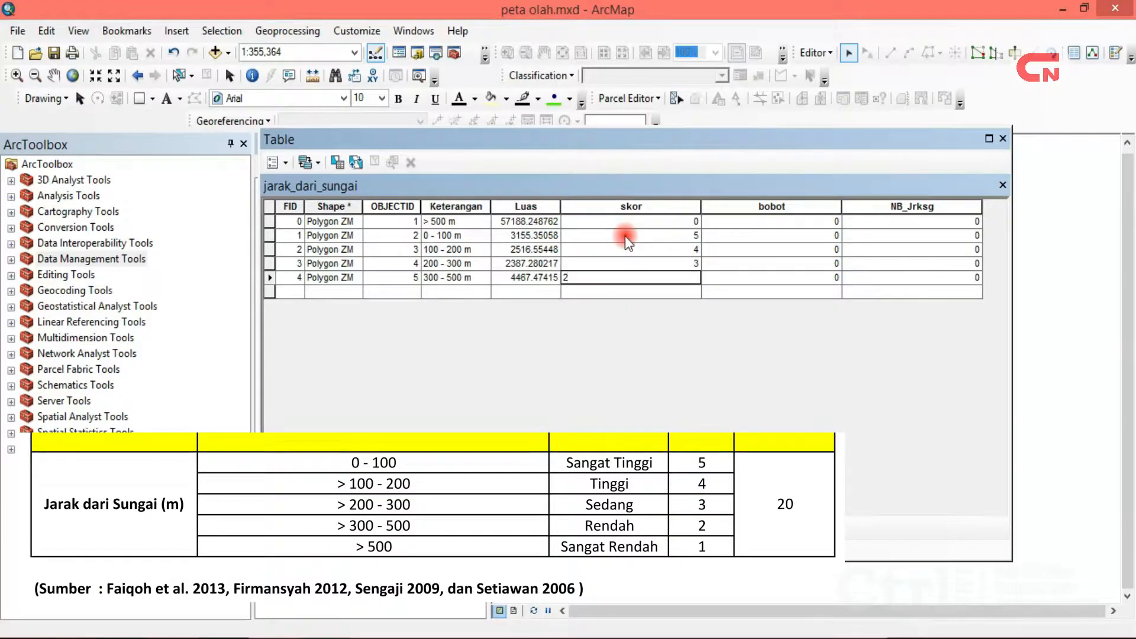
pyautogui.press('Return')
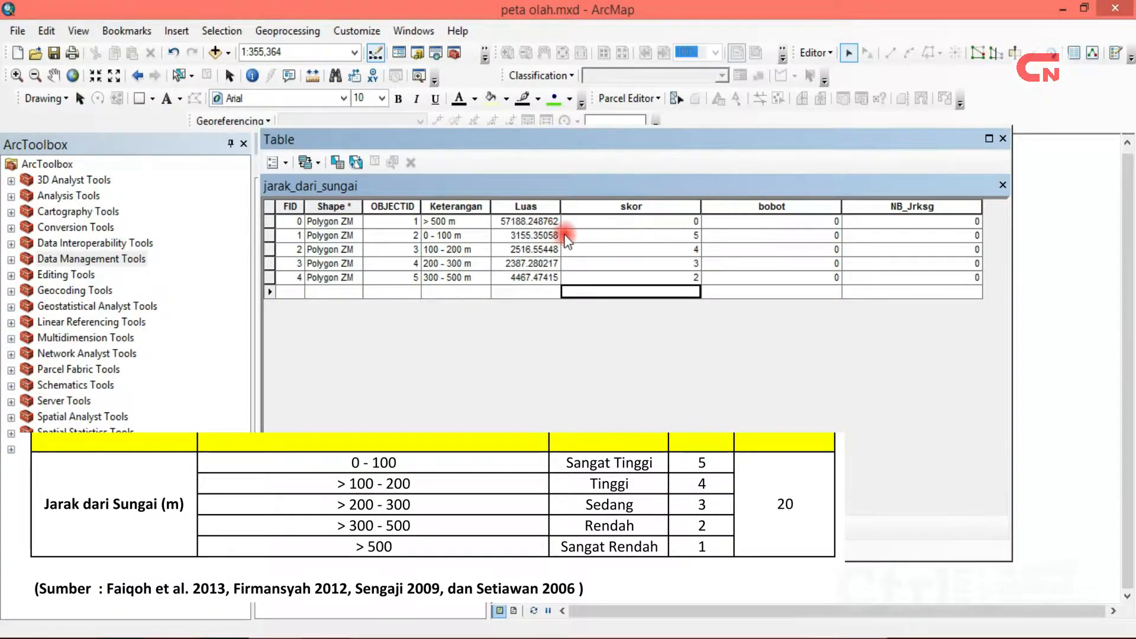
# - Set skor to 1 for the > 500 m row of the jarak_dari_sungai table
pyautogui.click(536, 223)
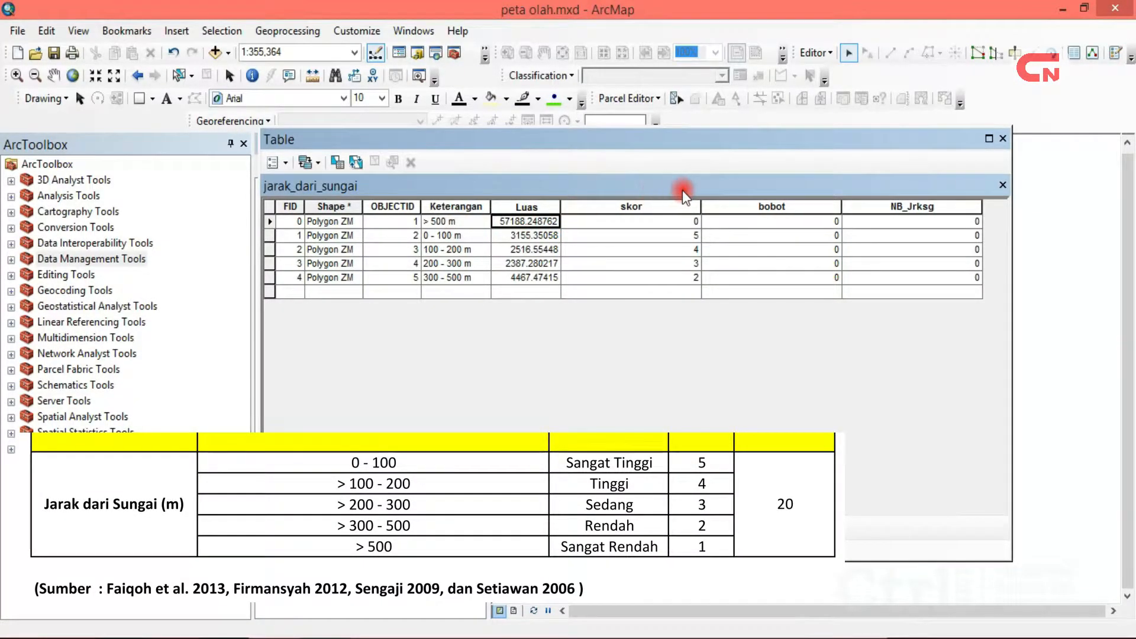
pyautogui.click(691, 224)
pyautogui.click(691, 224)
pyautogui.write('1')
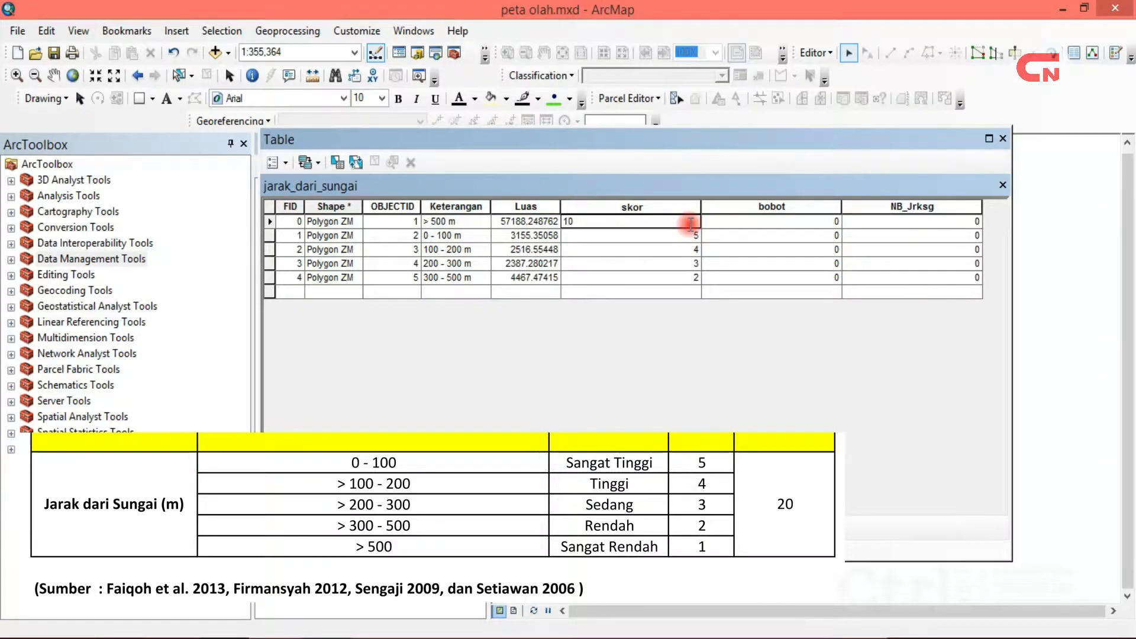
pyautogui.click(771, 225)
pyautogui.click(787, 207)
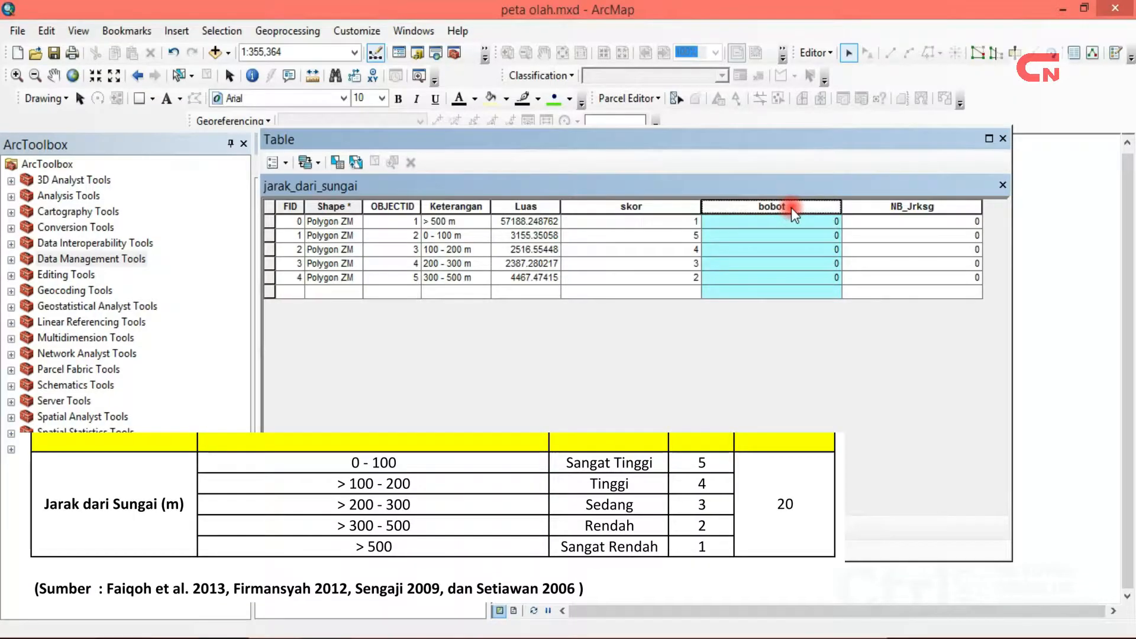
# - Stop the edit session on the jarak_dari_sungai layer
pyautogui.click(823, 52)
pyautogui.click(817, 52)
pyautogui.click(817, 52)
pyautogui.click(843, 91)
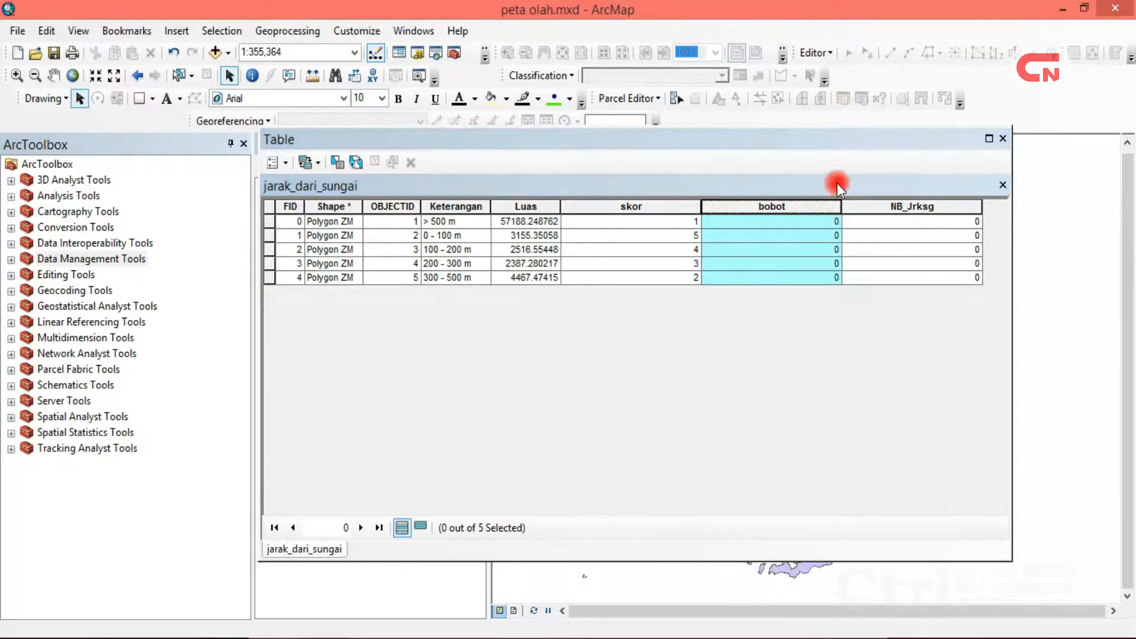
# - Use the Field Calculator to set bobot to 0.2 for all rows of jarak_dari_sungai
pyautogui.rightClick(807, 205)
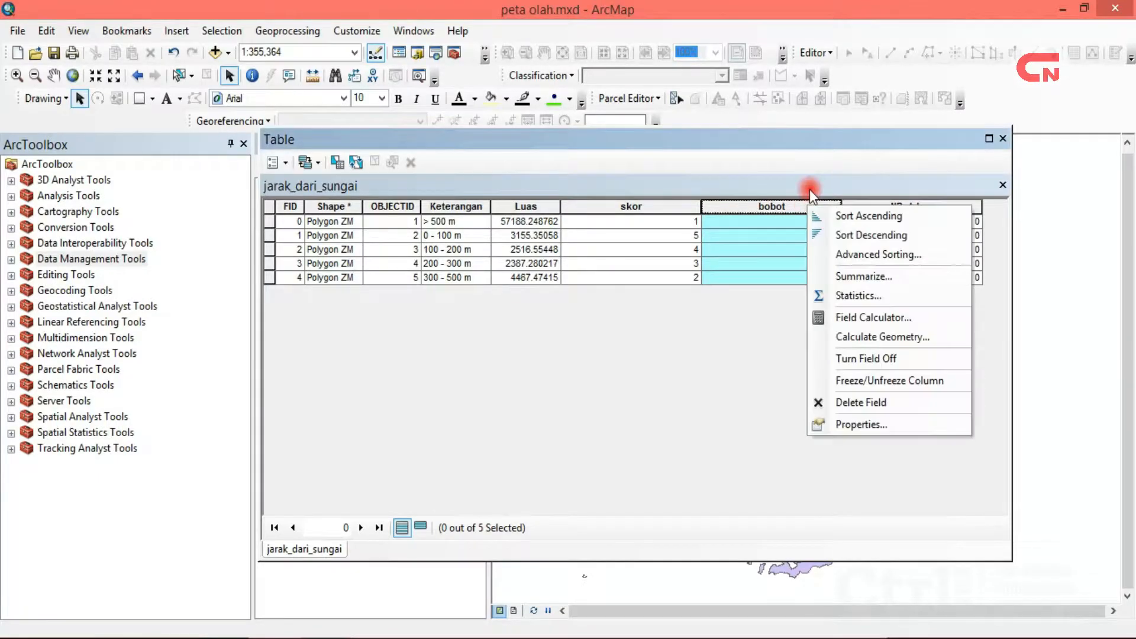
pyautogui.click(868, 319)
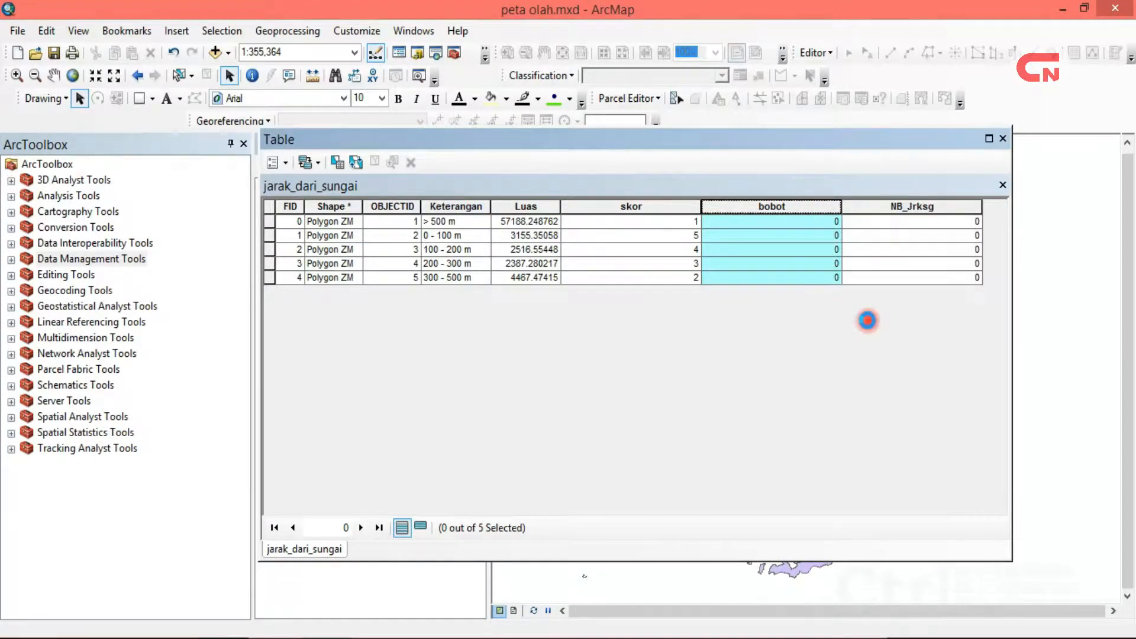
pyautogui.click(532, 365)
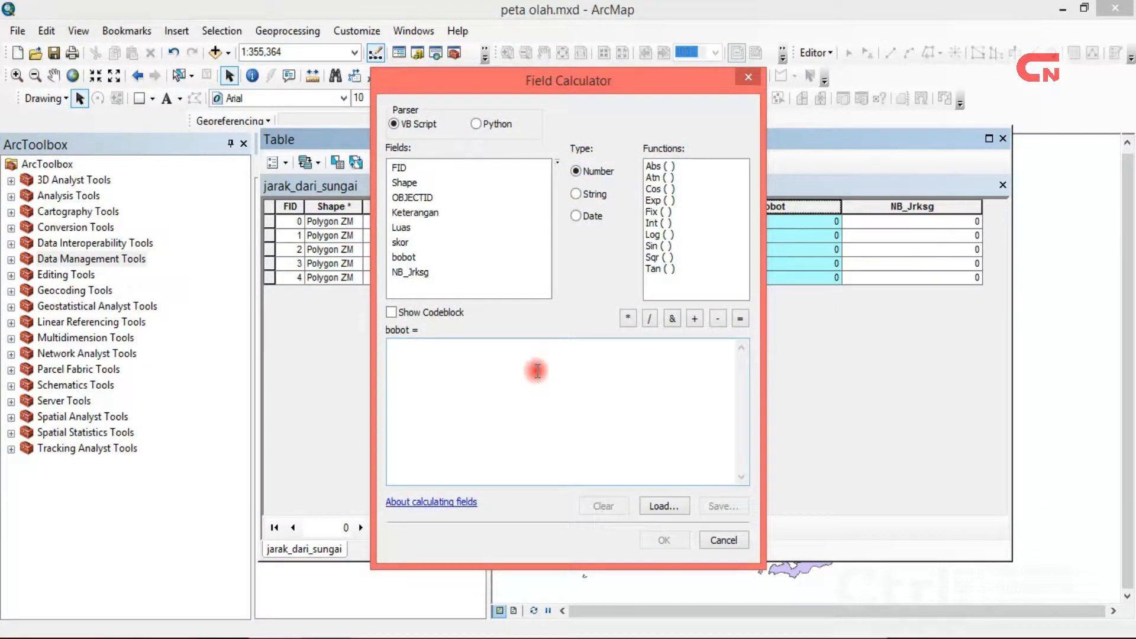
pyautogui.click(536, 370)
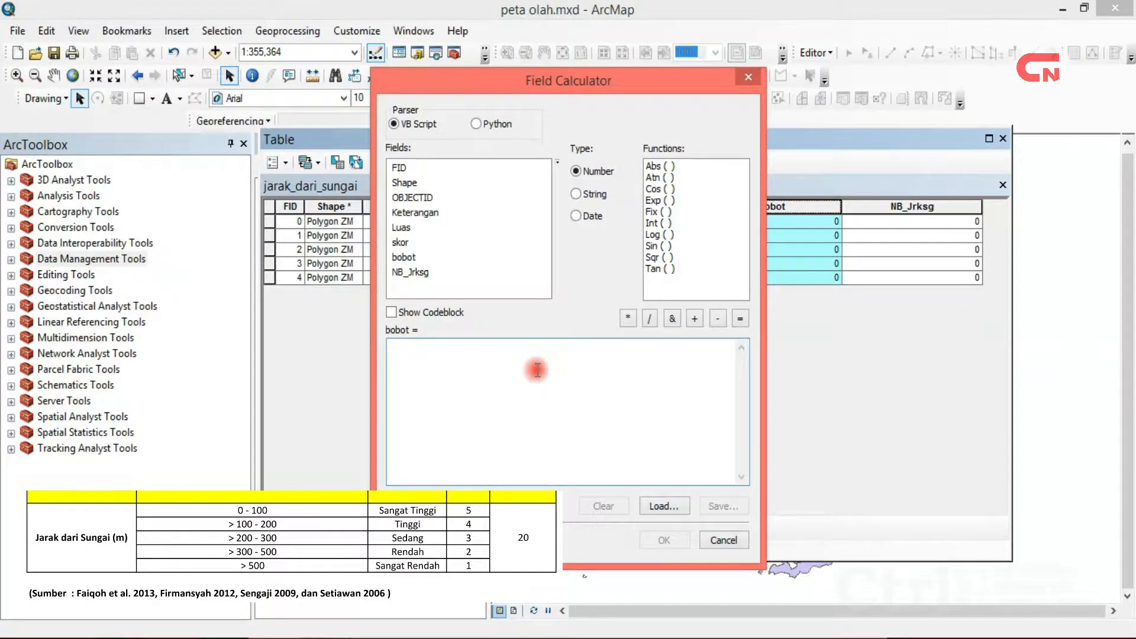
pyautogui.write('0.2')
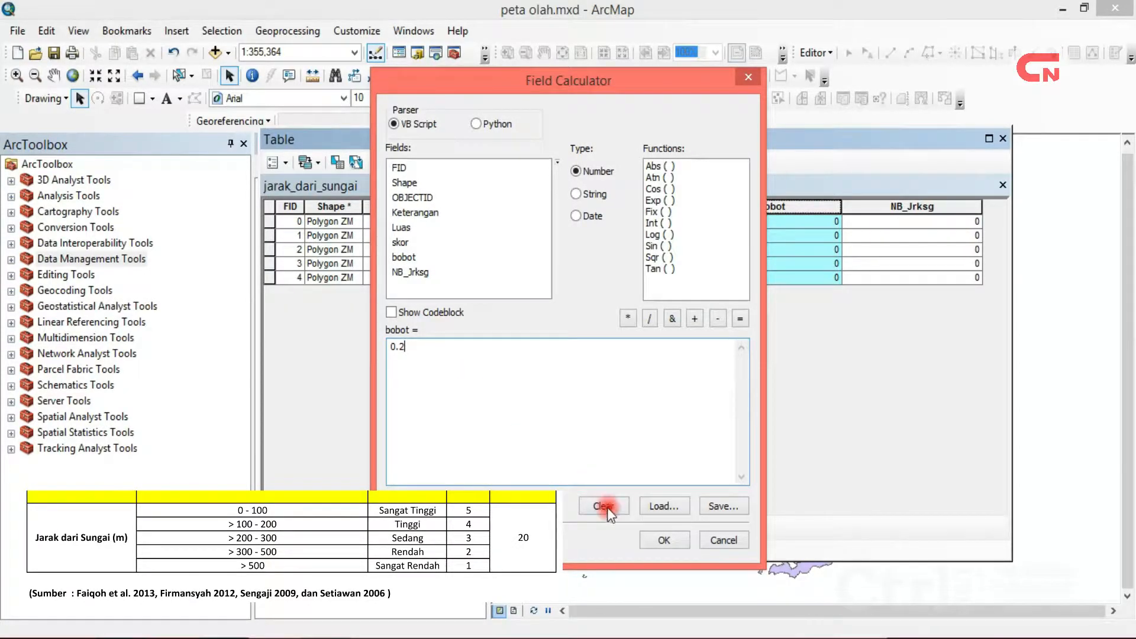
pyautogui.click(650, 536)
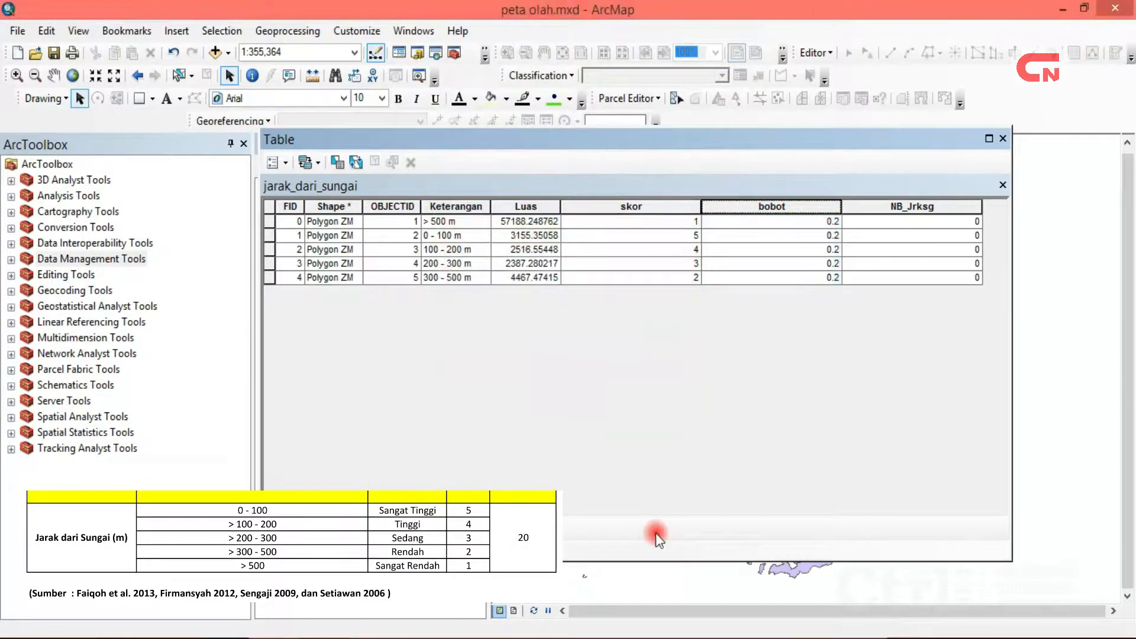
# - Calculate NB_Jrksg as [skor] * [bobot] for all rows of jarak_dari_sungai with the Field Calculator, and close the table
pyautogui.click(856, 209)
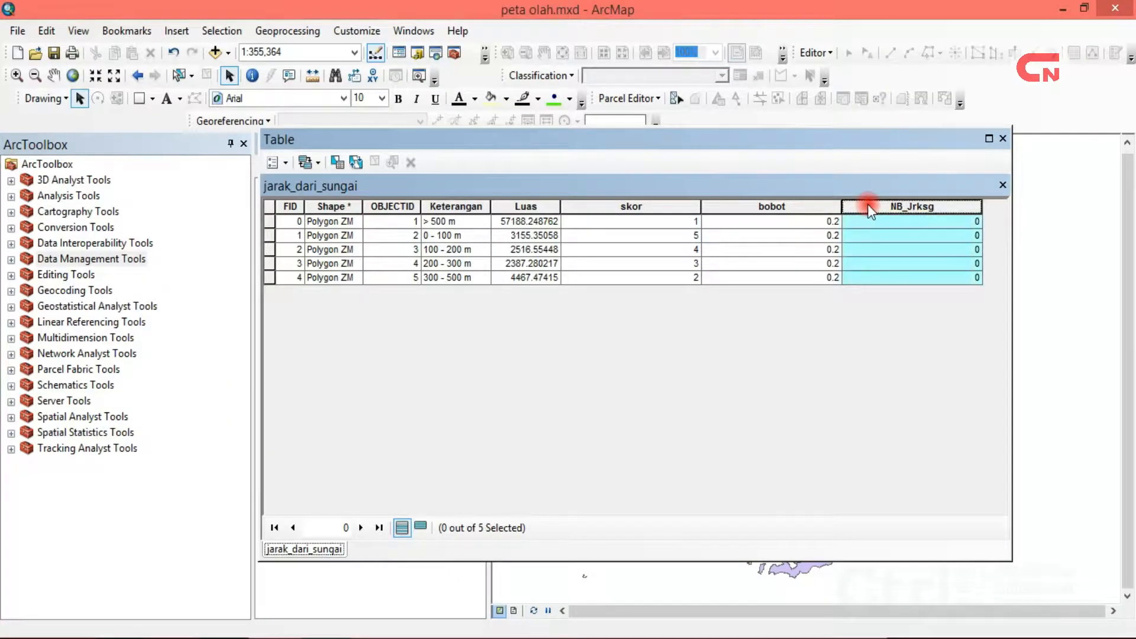
pyautogui.rightClick(868, 204)
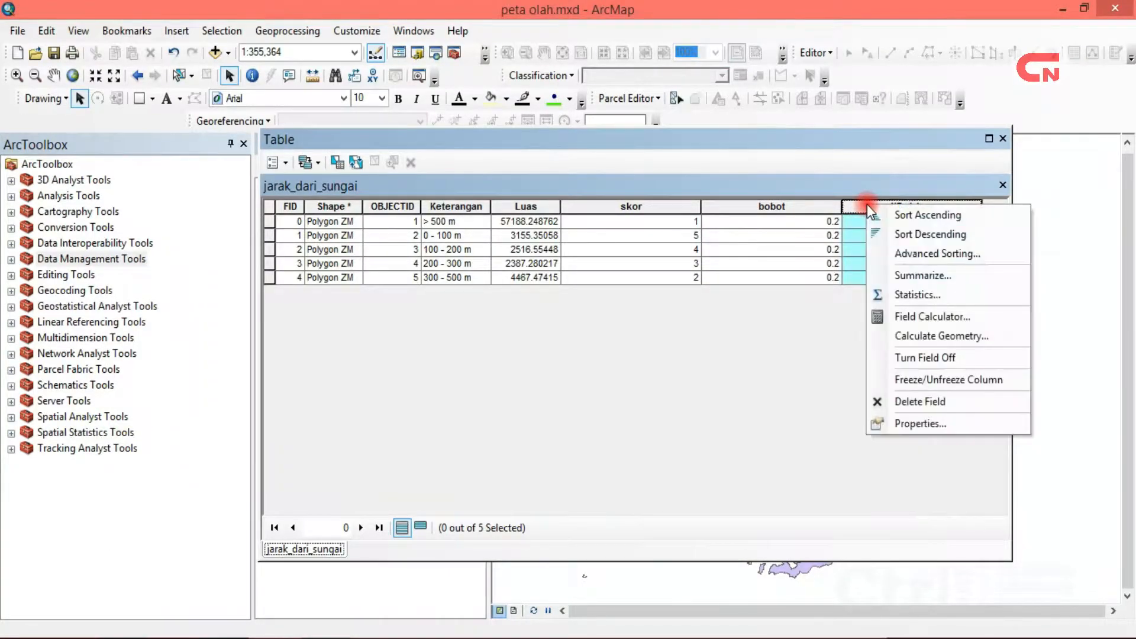
pyautogui.click(941, 320)
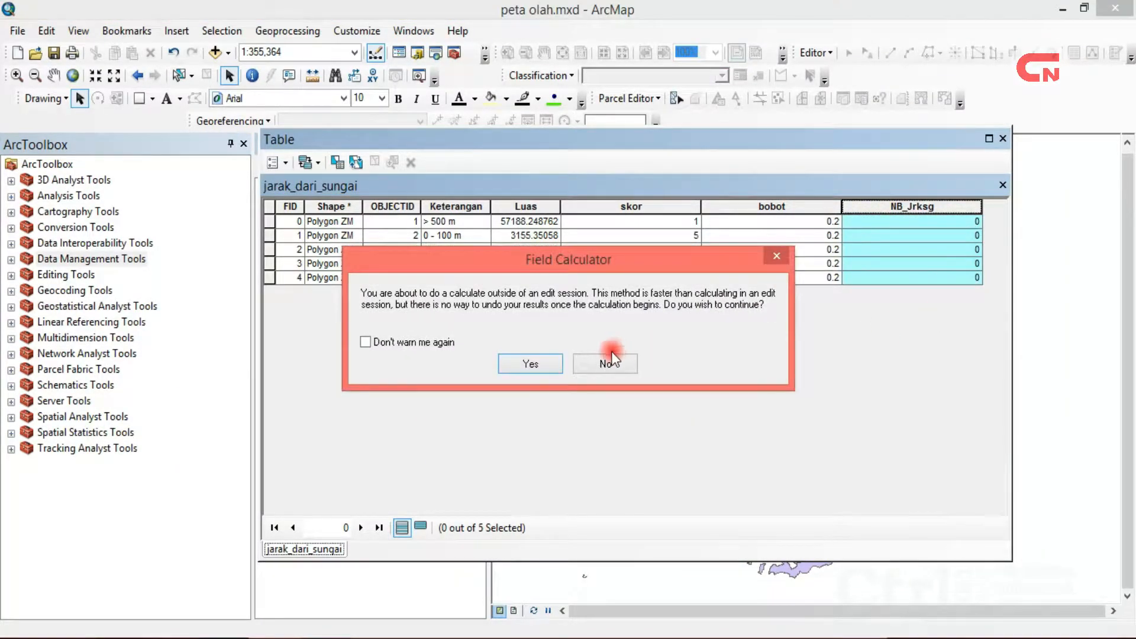
pyautogui.click(562, 360)
pyautogui.moveTo(453, 346); pyautogui.dragTo(341, 349)
pyautogui.click(616, 506)
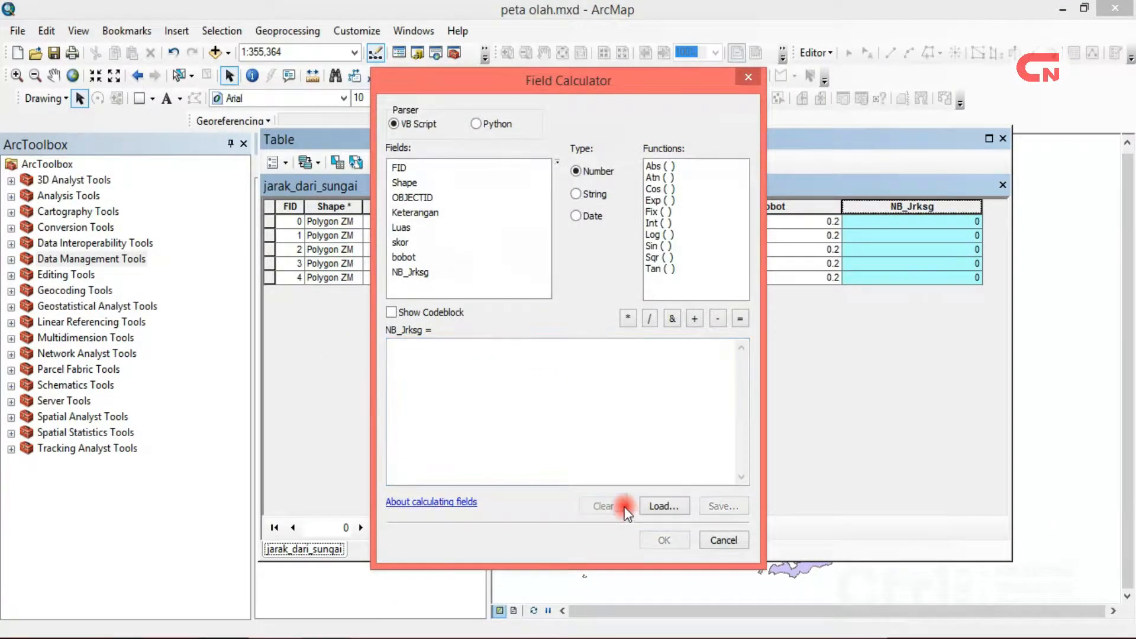
pyautogui.doubleClick(402, 244)
pyautogui.click(616, 318)
pyautogui.doubleClick(404, 256)
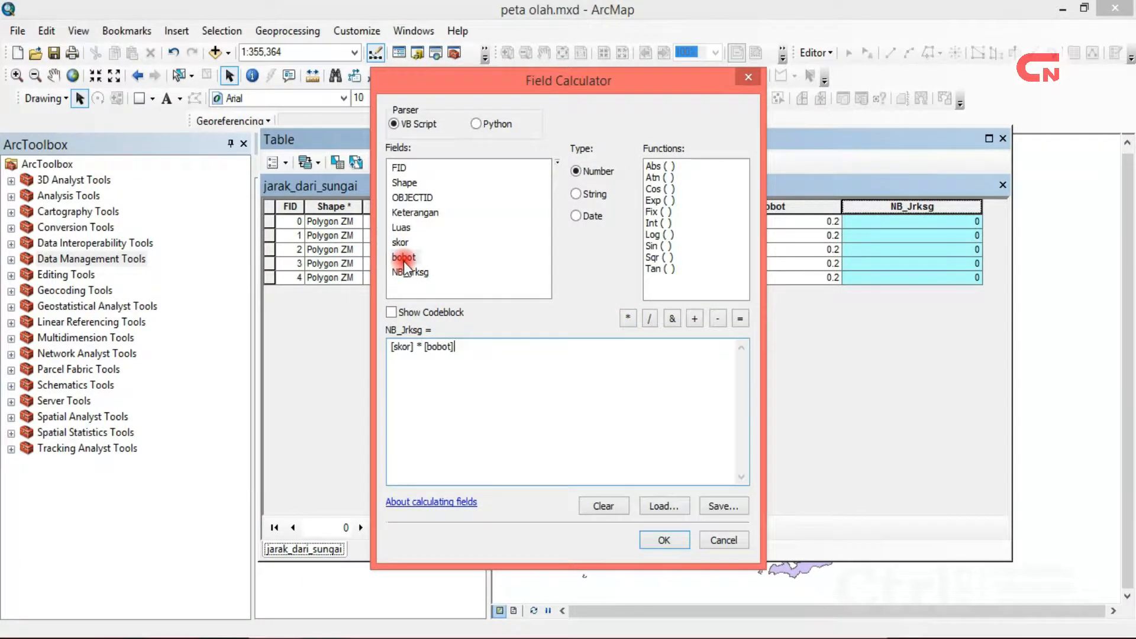
pyautogui.click(665, 537)
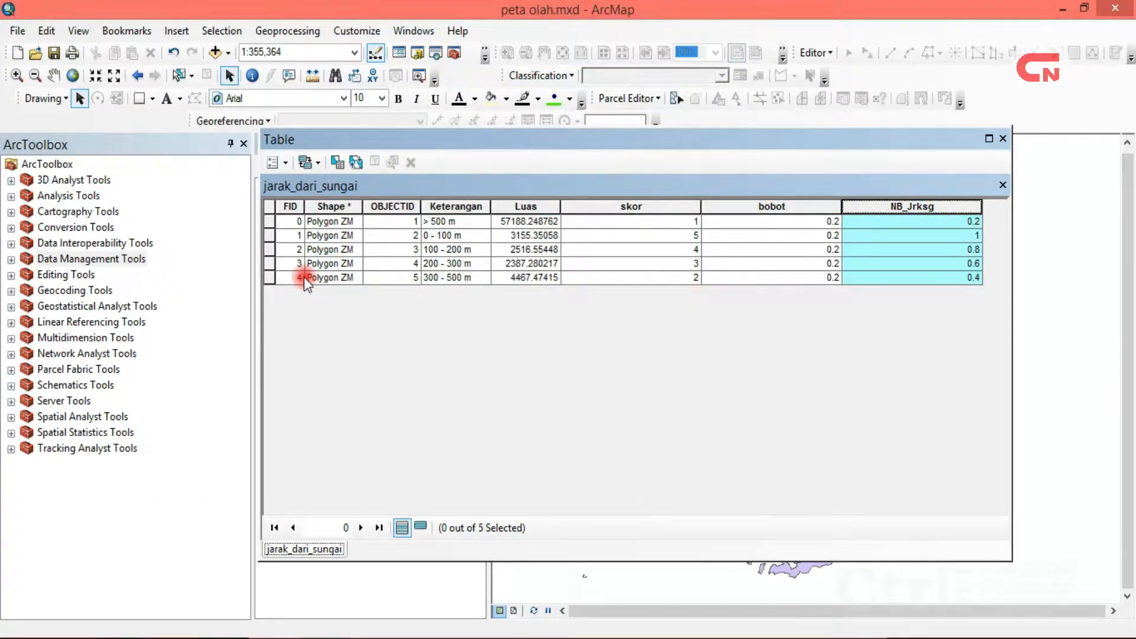
pyautogui.click(270, 207)
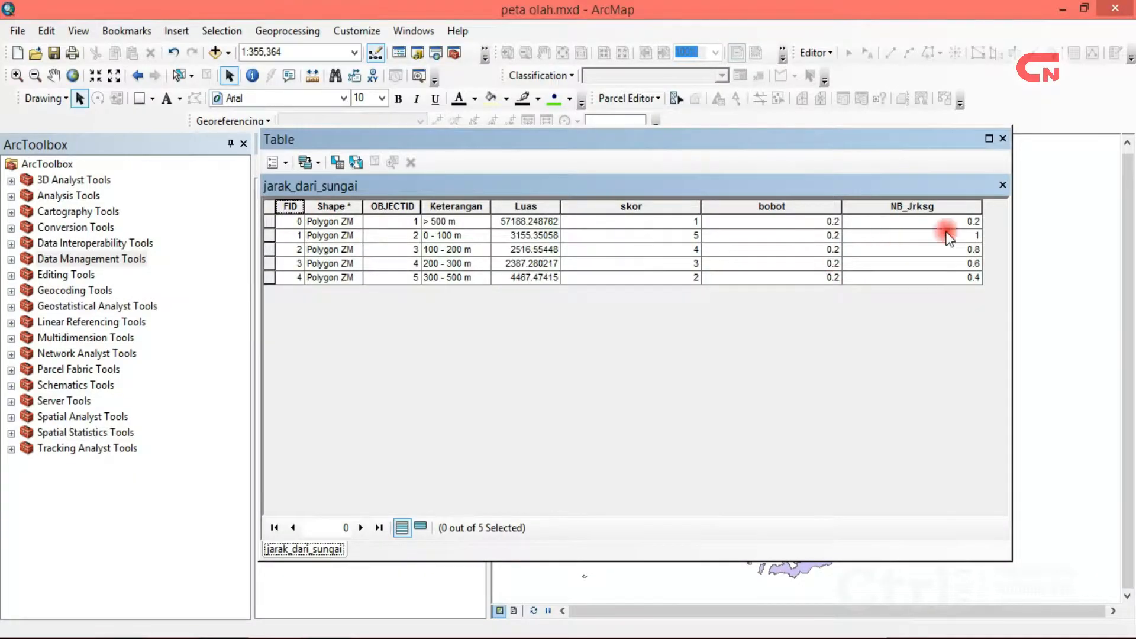
pyautogui.click(1002, 140)
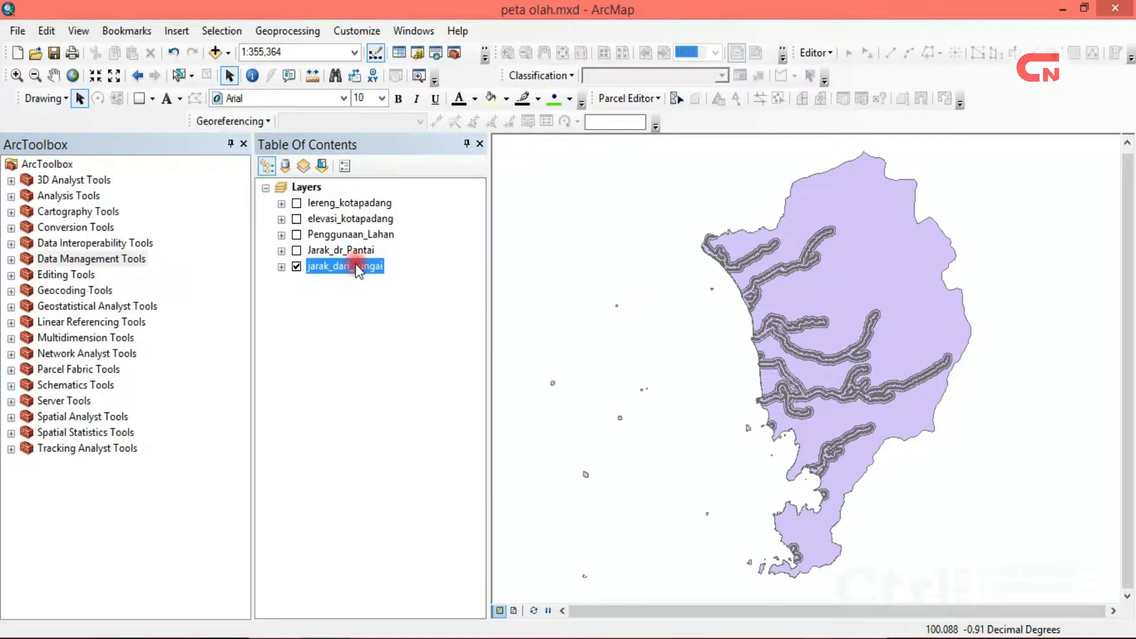
# - Expand the Overlay toolset of the Analysis Tools in ArcToolbox
pyautogui.click(86, 195)
pyautogui.doubleClick(86, 196)
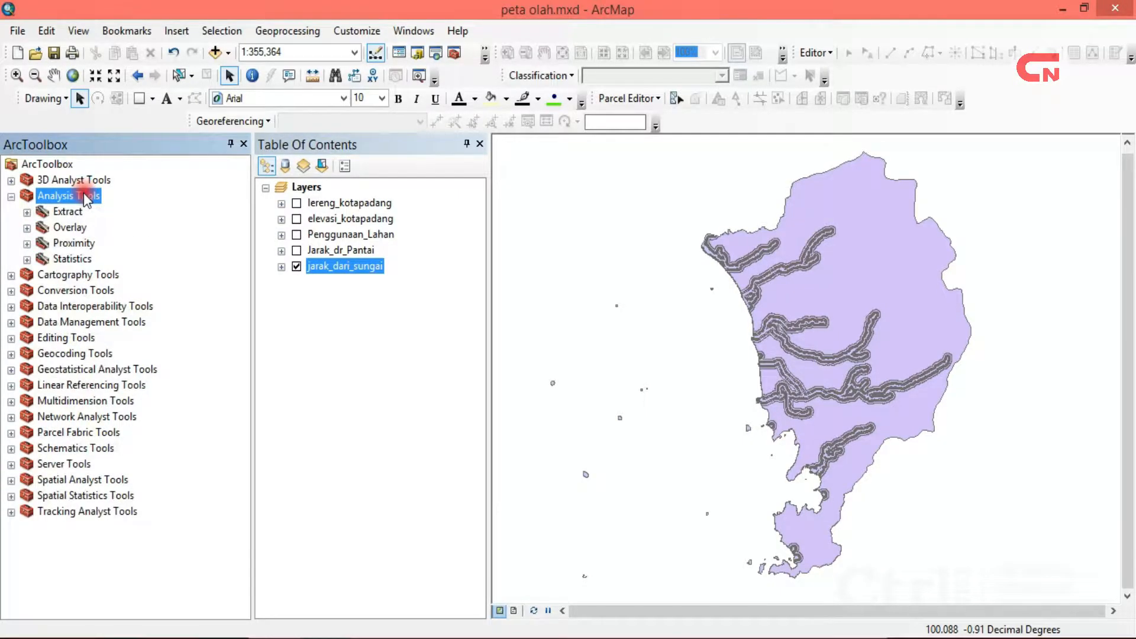
pyautogui.doubleClick(76, 226)
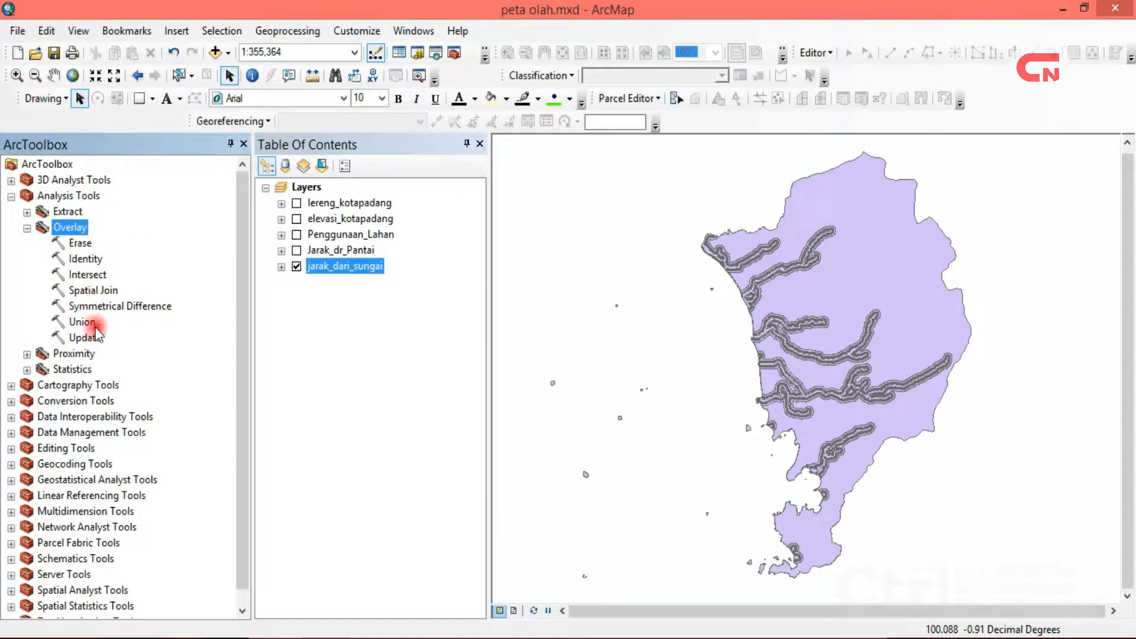
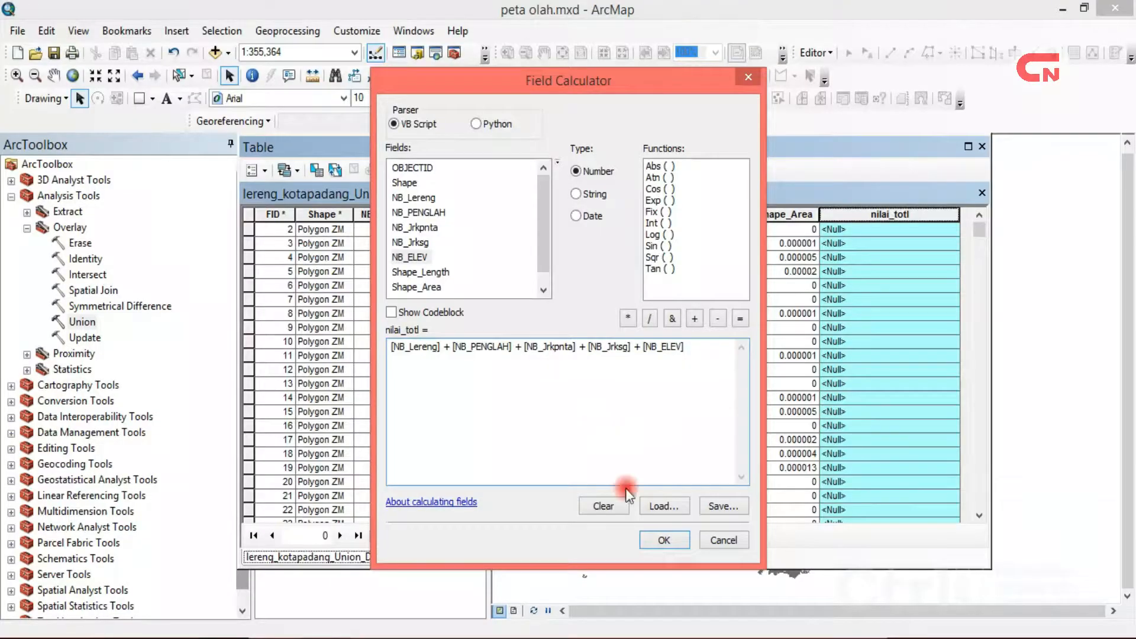
# - Calculate nilai_totl as [NB_Lereng] + [NB_PENGLAH] + [NB_Jrkpnta] + [NB_Jrksg] + [NB_ELEV] and sort the records by it in ascending order
pyautogui.click(660, 535)
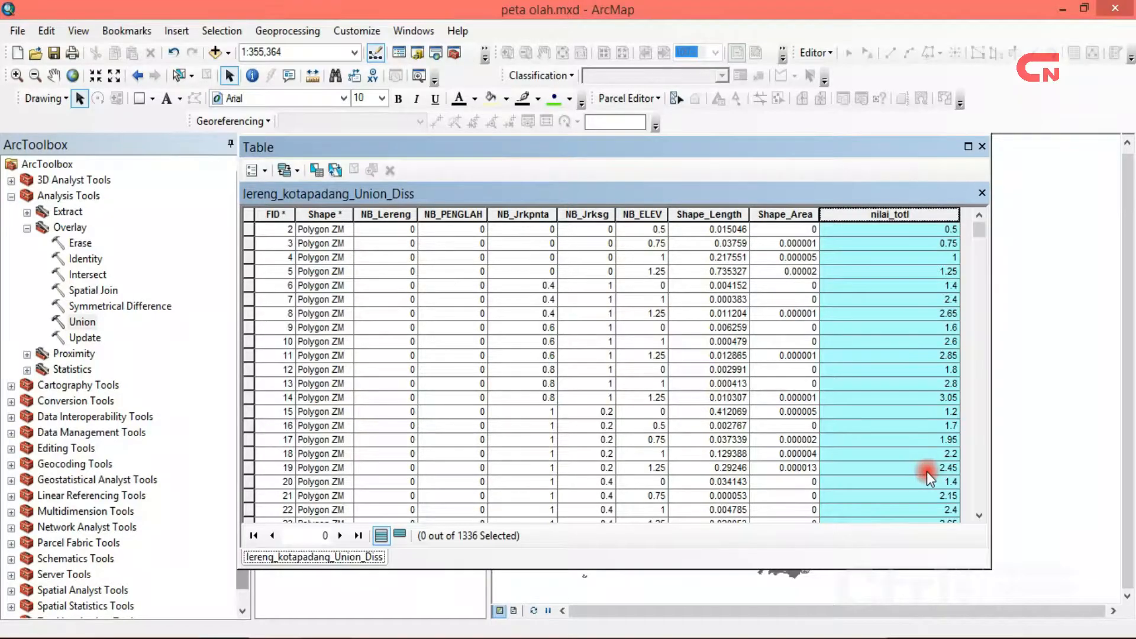
pyautogui.rightClick(894, 213)
pyautogui.click(921, 224)
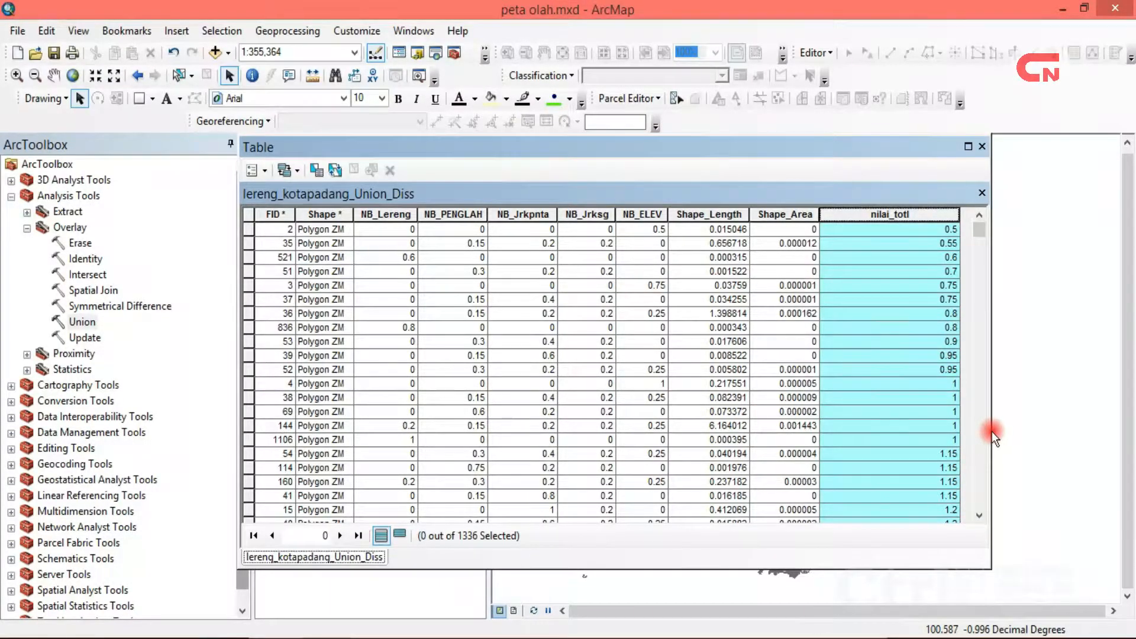
pyautogui.moveTo(992, 431); pyautogui.dragTo(1033, 432)
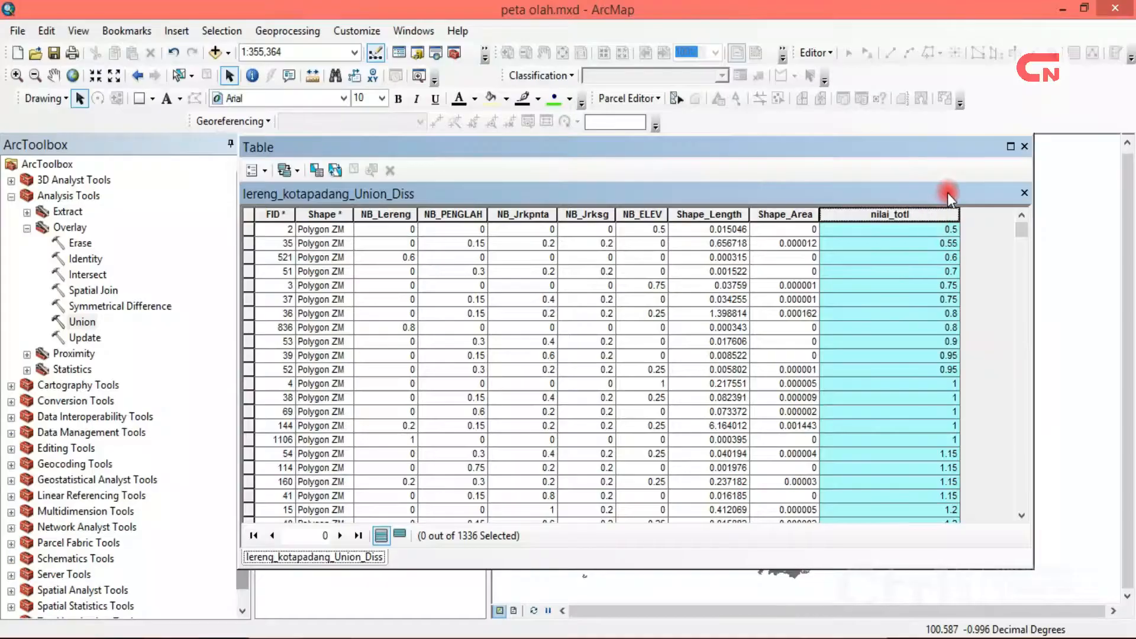
pyautogui.moveTo(959, 215); pyautogui.dragTo(880, 215)
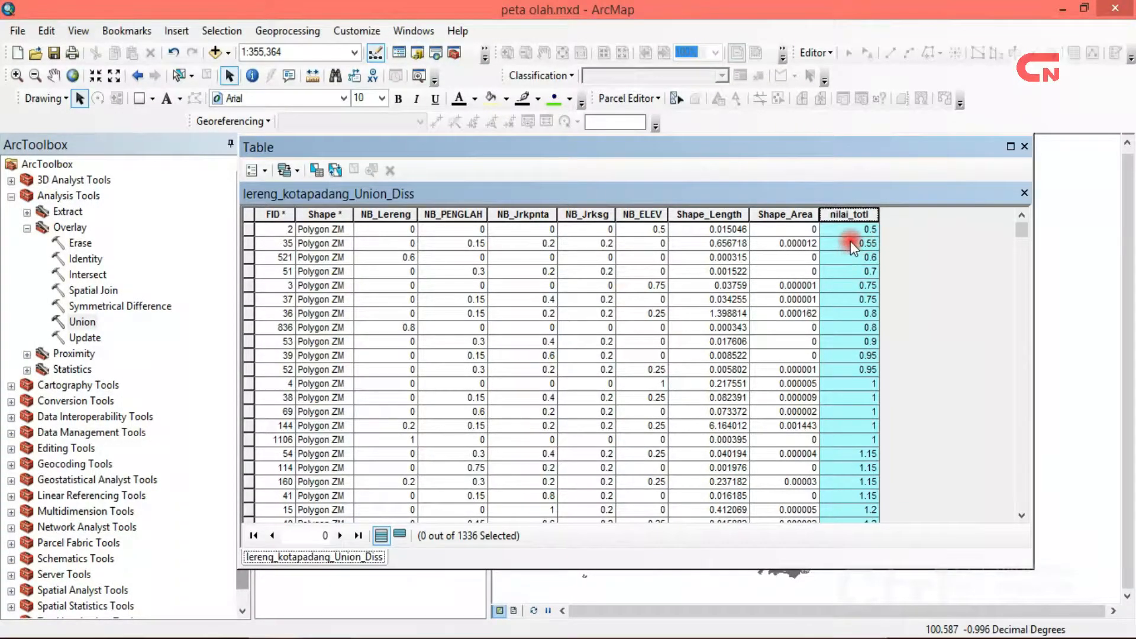
# - Check the lowest and highest nilai_totl values of lereng_kotapadang_Union_Diss, and close its table
pyautogui.click(854, 232)
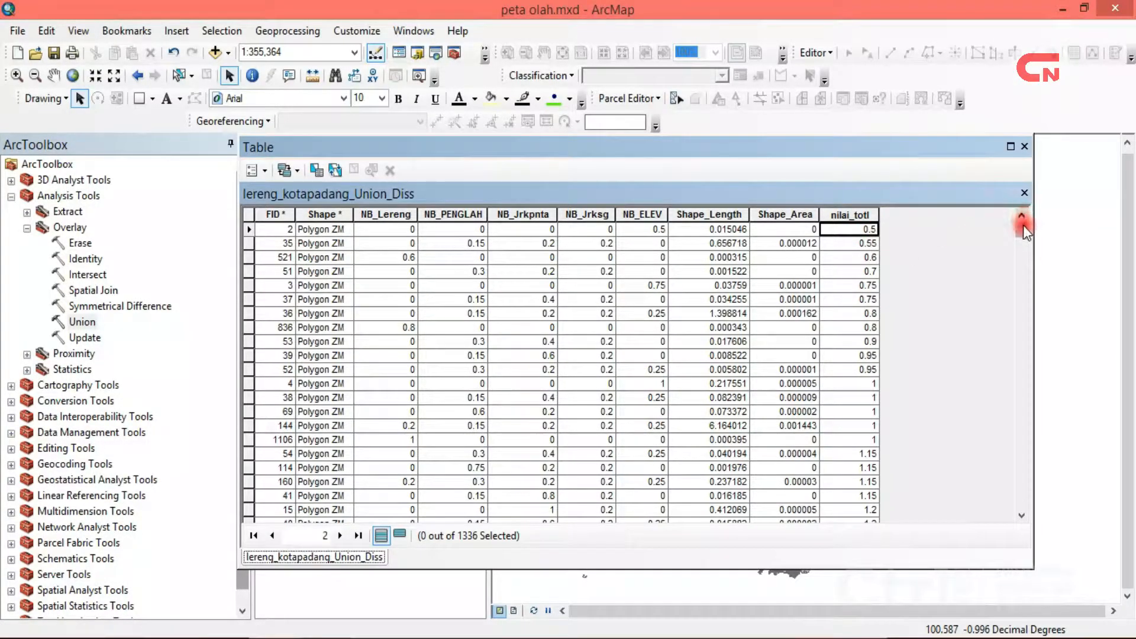
pyautogui.moveTo(1024, 225); pyautogui.dragTo(1028, 510)
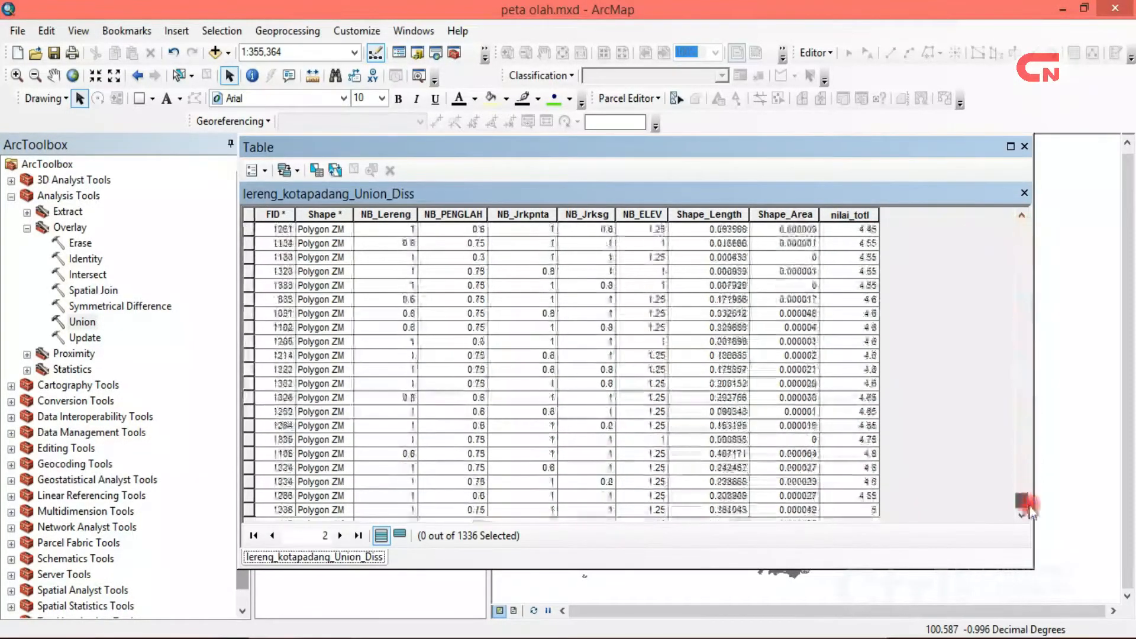
pyautogui.click(870, 510)
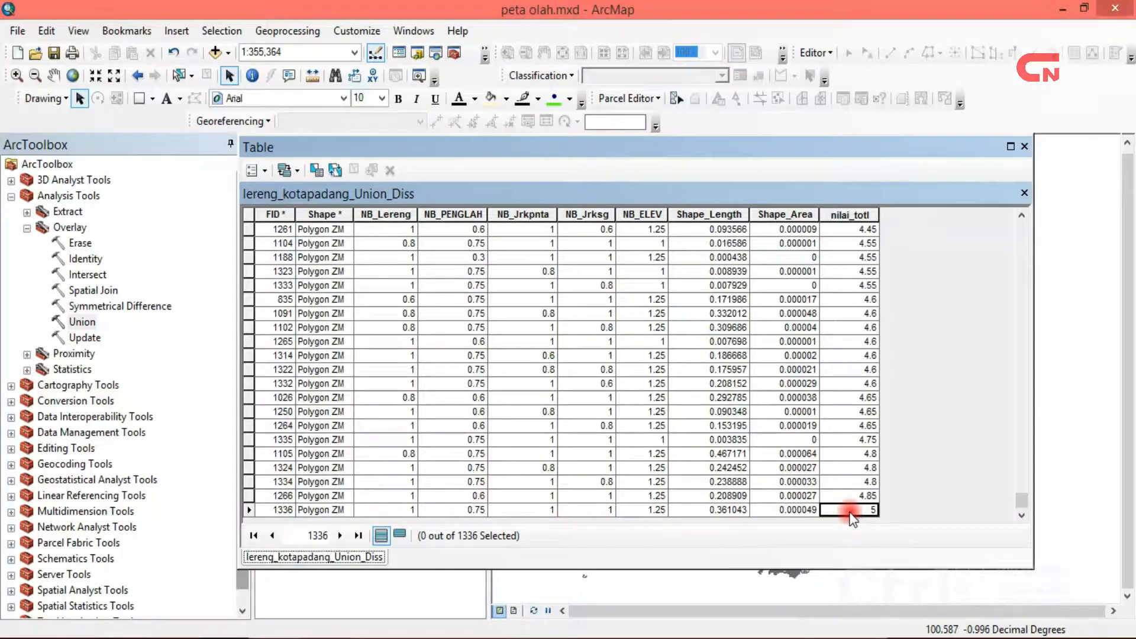
pyautogui.click(1023, 190)
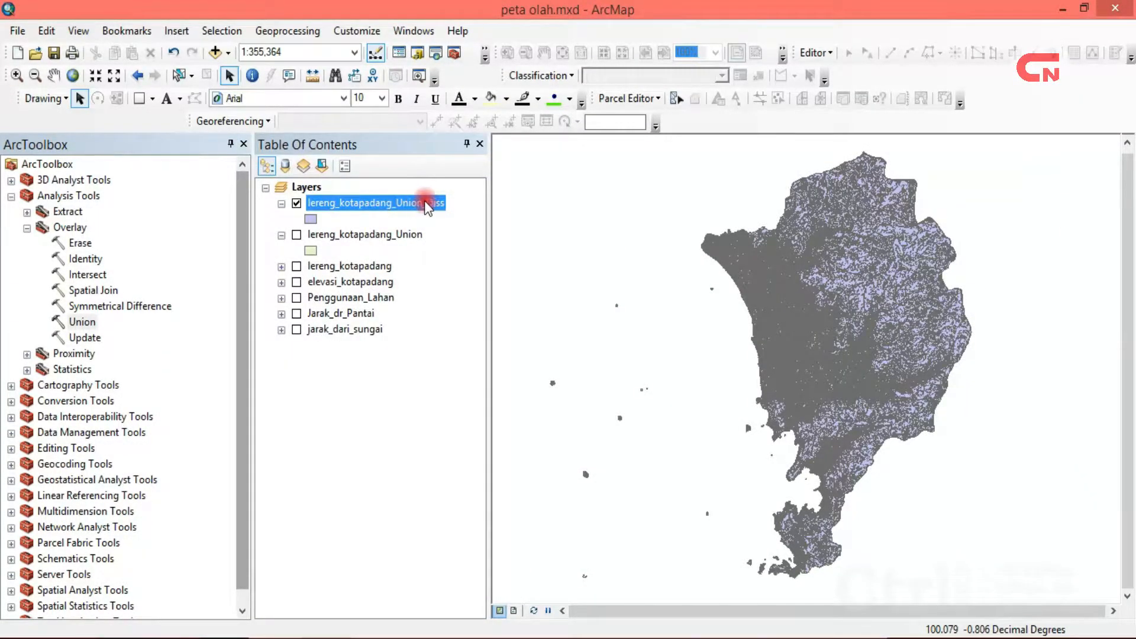
# - Export lereng_kotapadang_Union_Diss as the shapefile rentan_tsunami in the Tsunami Padang folder and add it to the map
pyautogui.rightClick(406, 201)
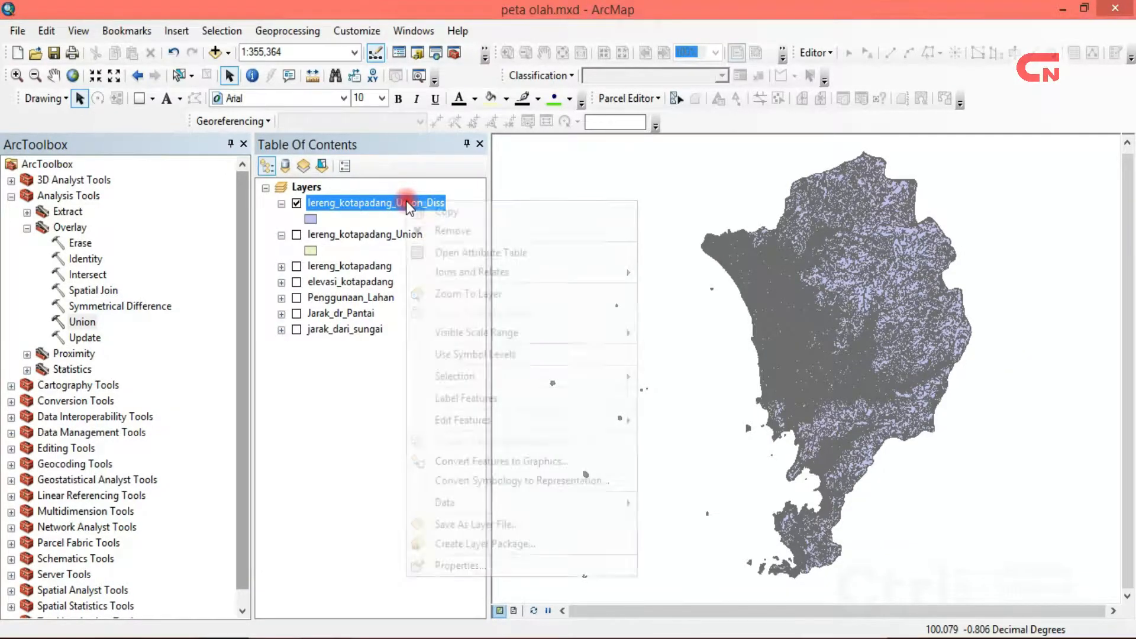
pyautogui.moveTo(536, 502)
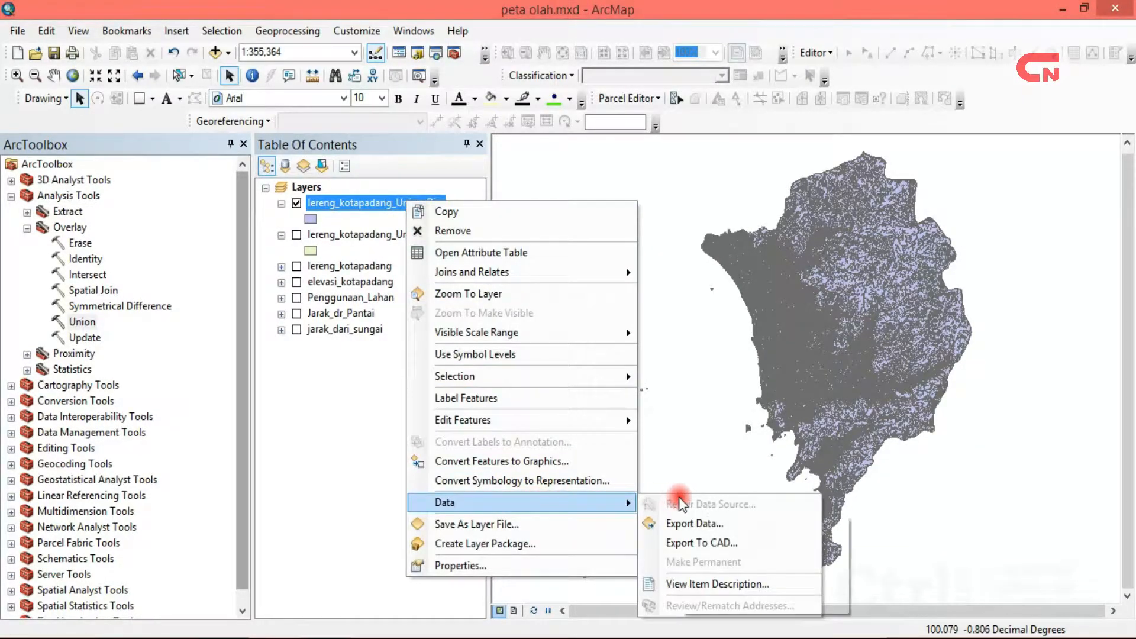
pyautogui.click(702, 523)
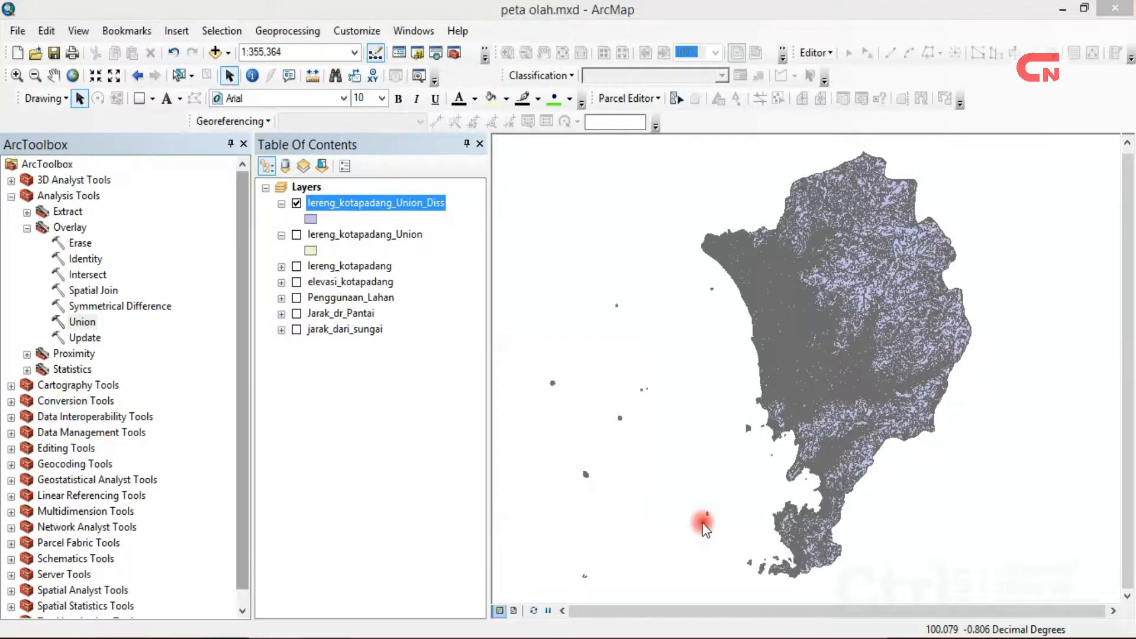
pyautogui.click(710, 355)
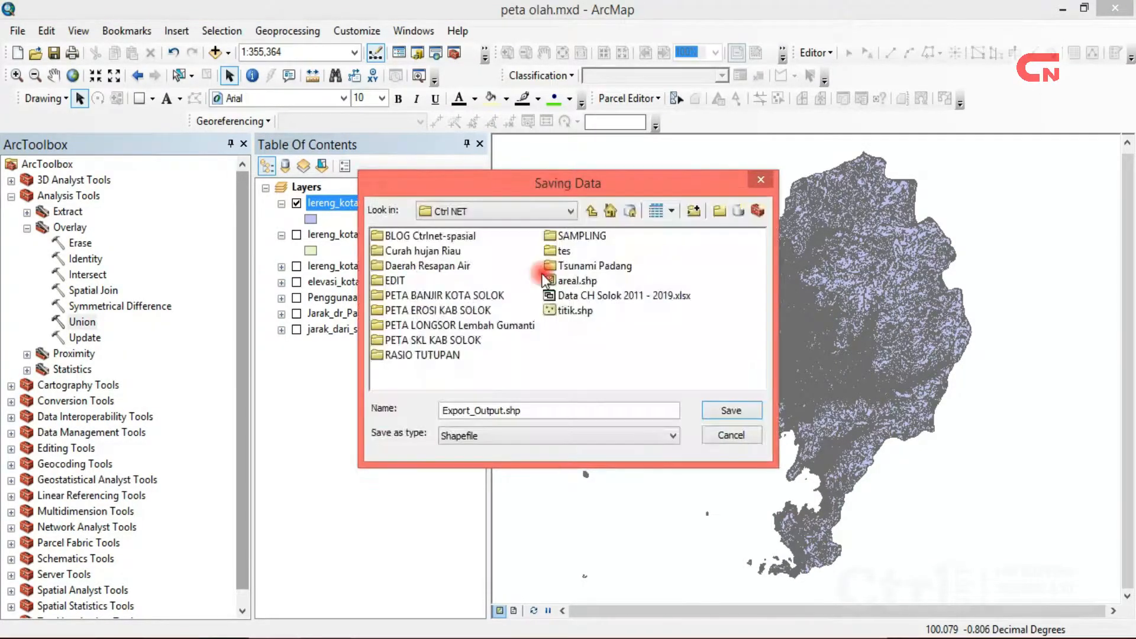
pyautogui.doubleClick(589, 265)
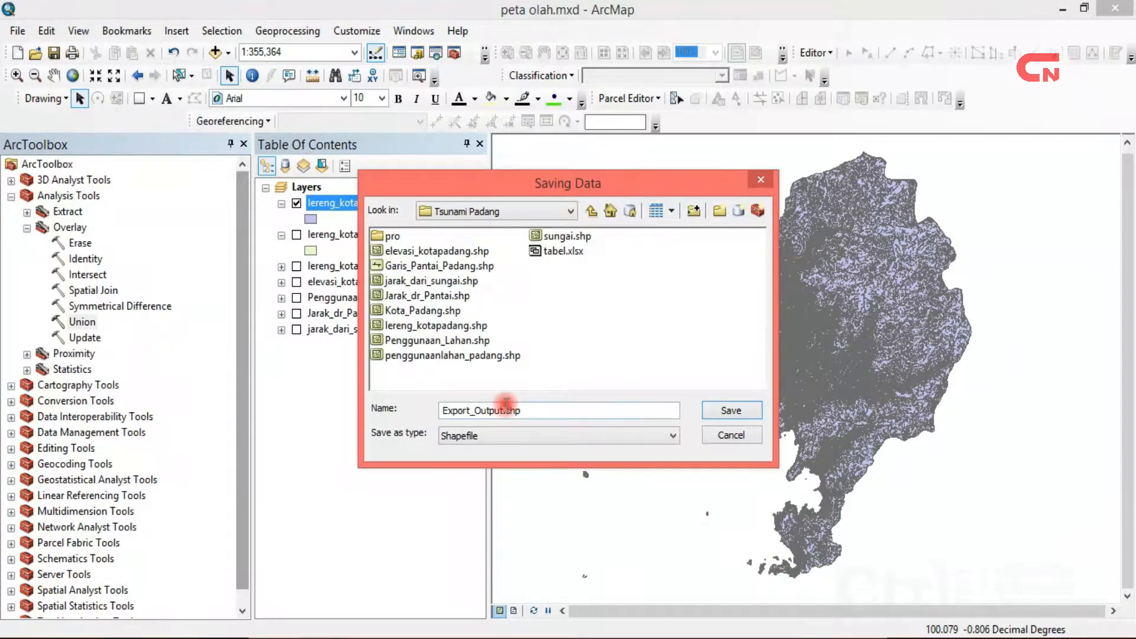
pyautogui.moveTo(503, 404); pyautogui.dragTo(439, 409)
pyautogui.press('BackSpace')
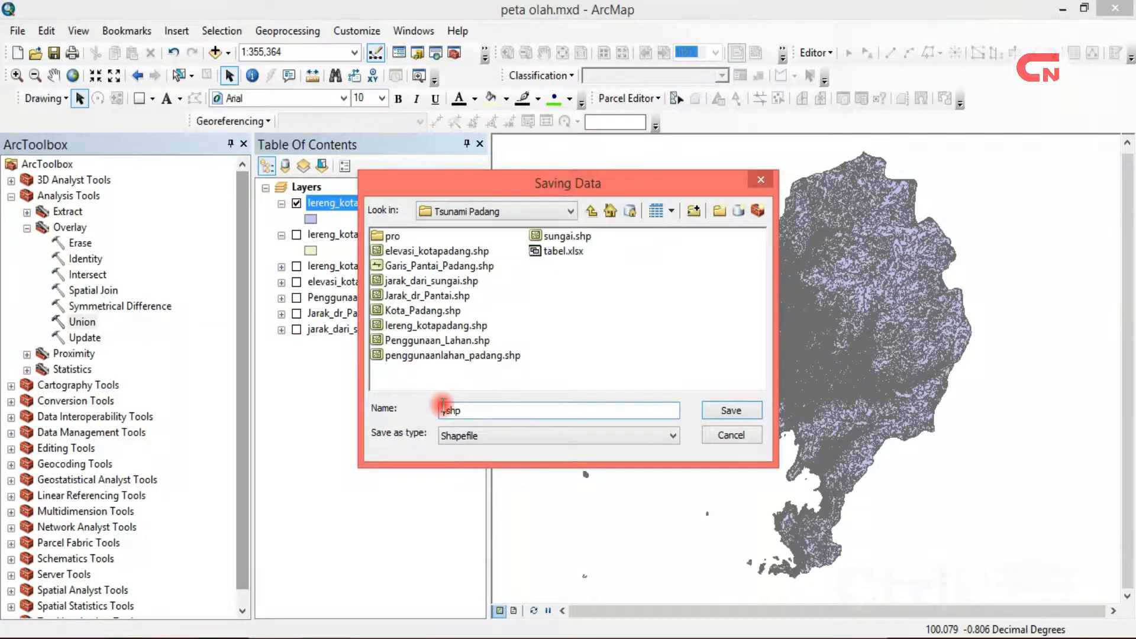
pyautogui.write('rentan ')
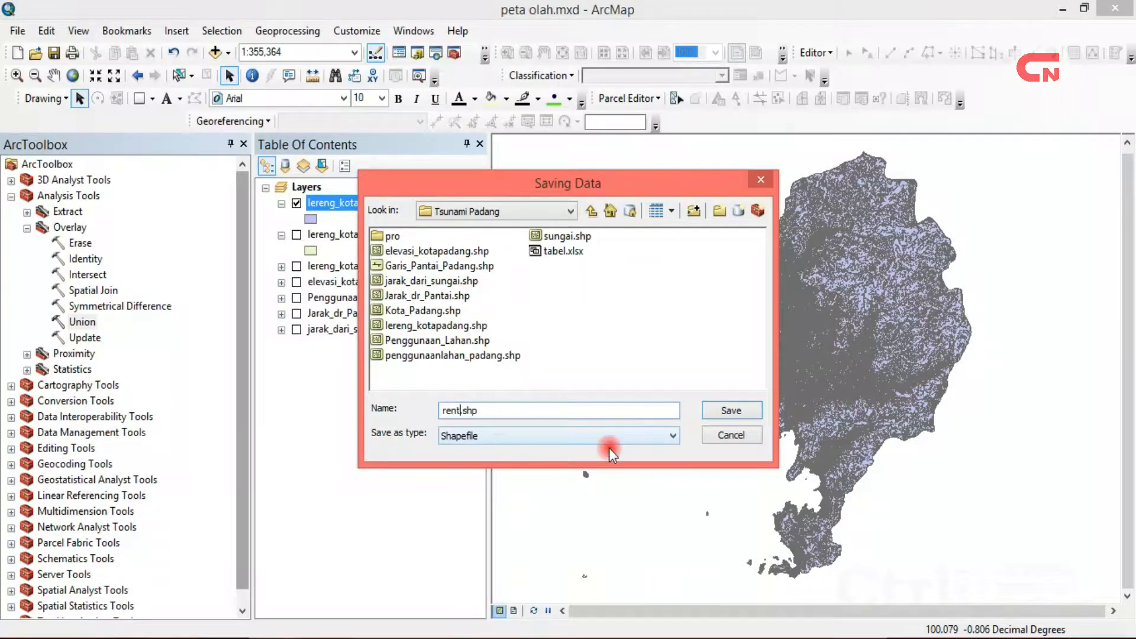
pyautogui.write('tsunami')
pyautogui.click(760, 412)
pyautogui.click(607, 449)
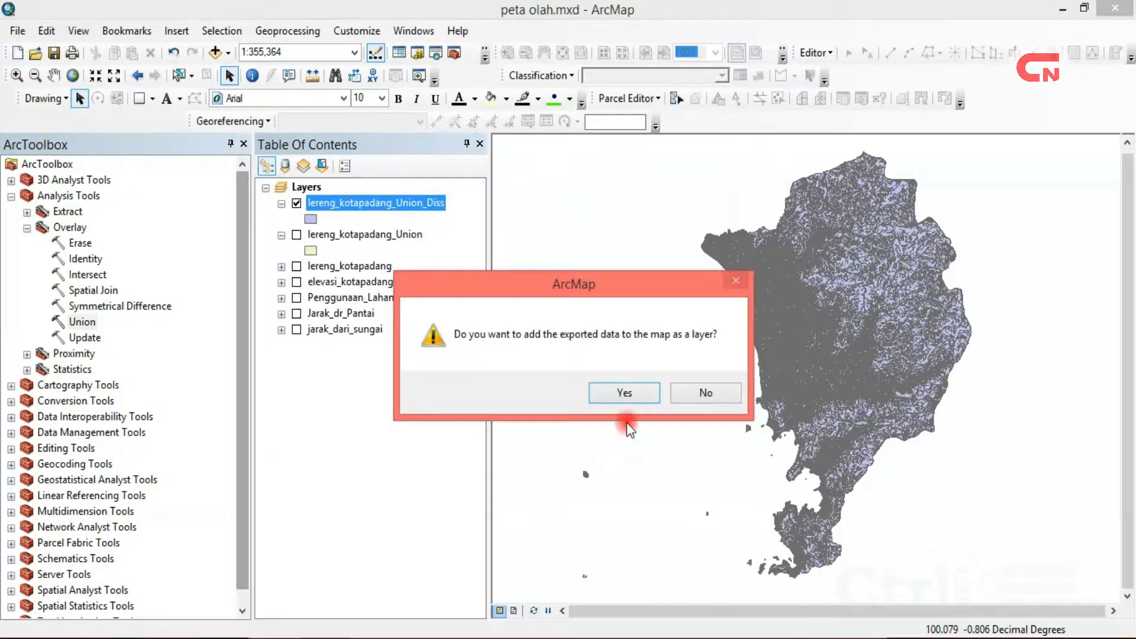
pyautogui.click(649, 392)
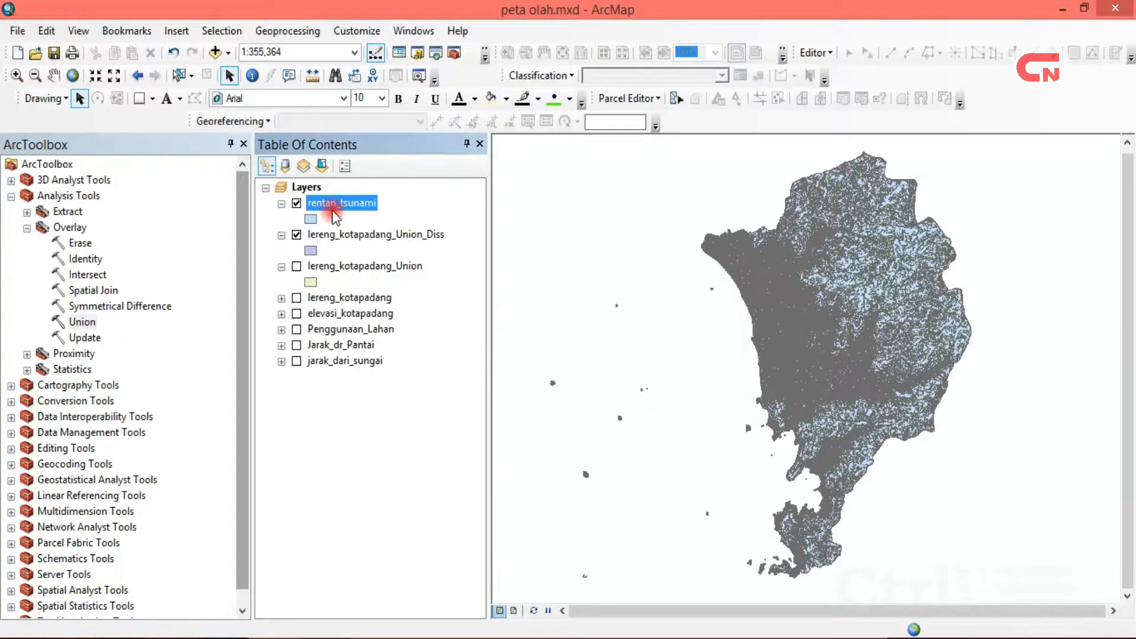
# - Hide the lereng_kotapadang_Union_Diss layer and open the attribute table of rentan_tsunami
pyautogui.click(296, 235)
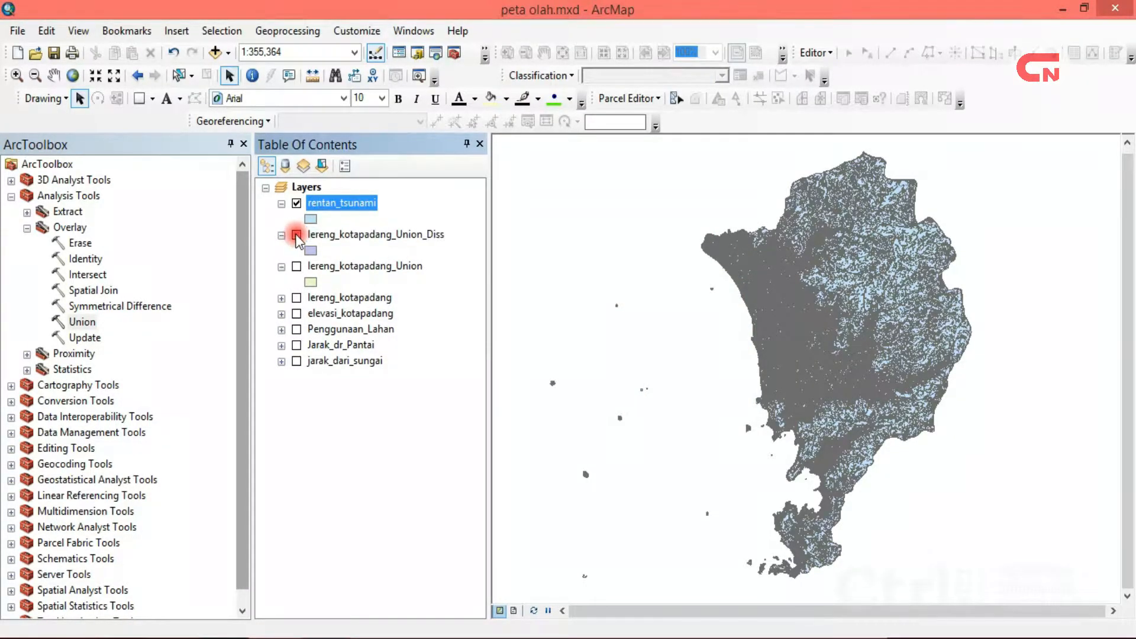
pyautogui.rightClick(335, 204)
pyautogui.click(383, 255)
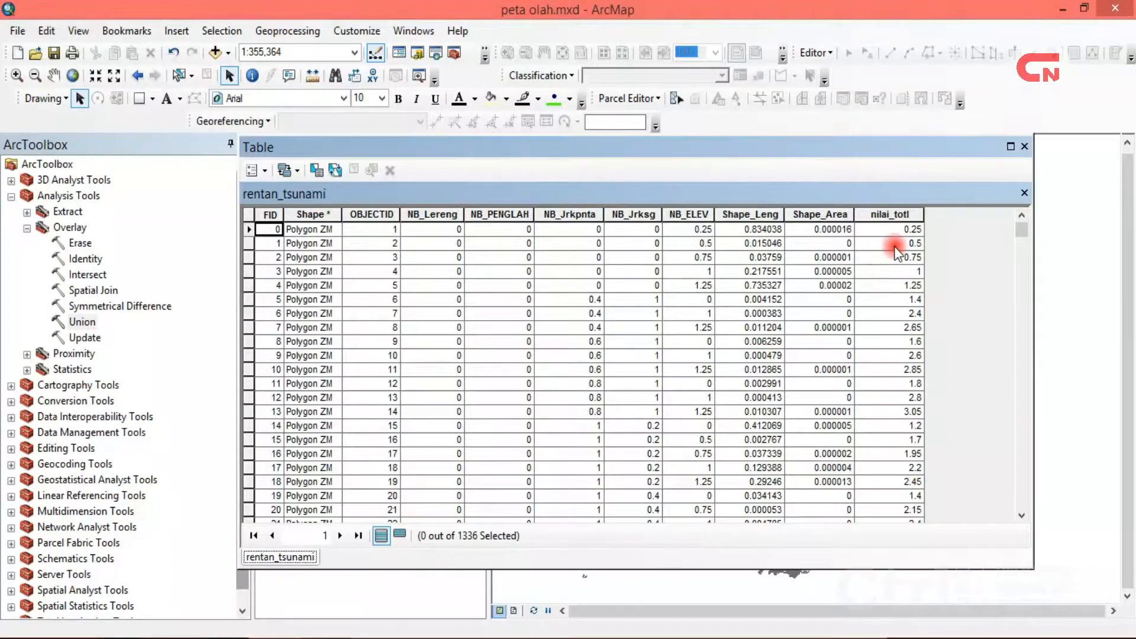
# - Sort the rentan_tsunami table by nilai_totl in ascending order and check the field's lowest and highest values
pyautogui.click(893, 216)
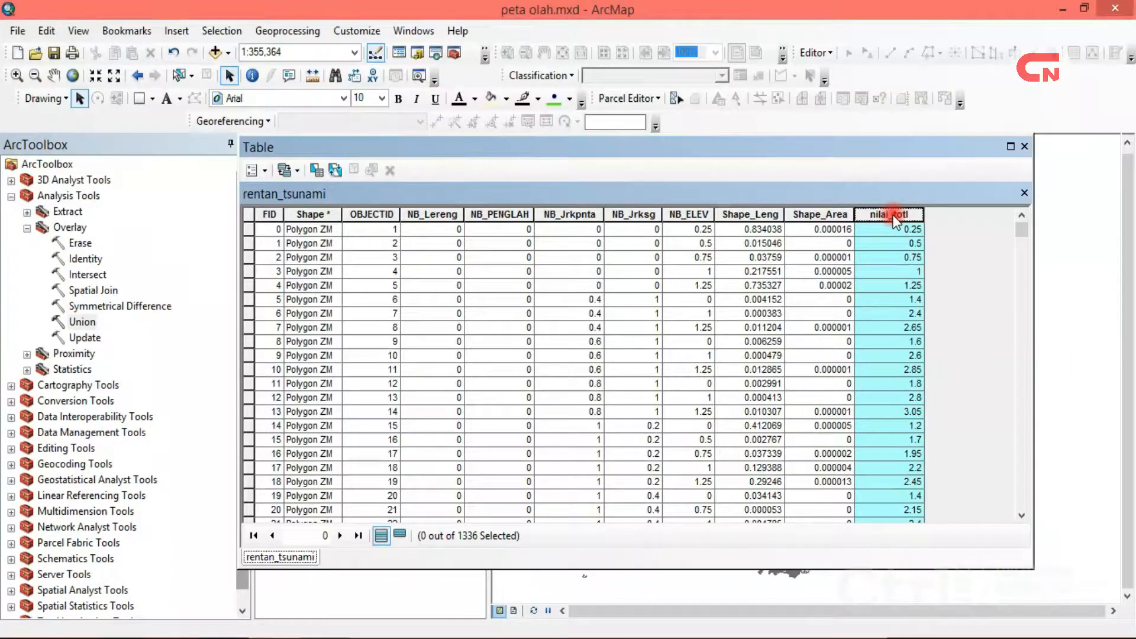
pyautogui.rightClick(892, 216)
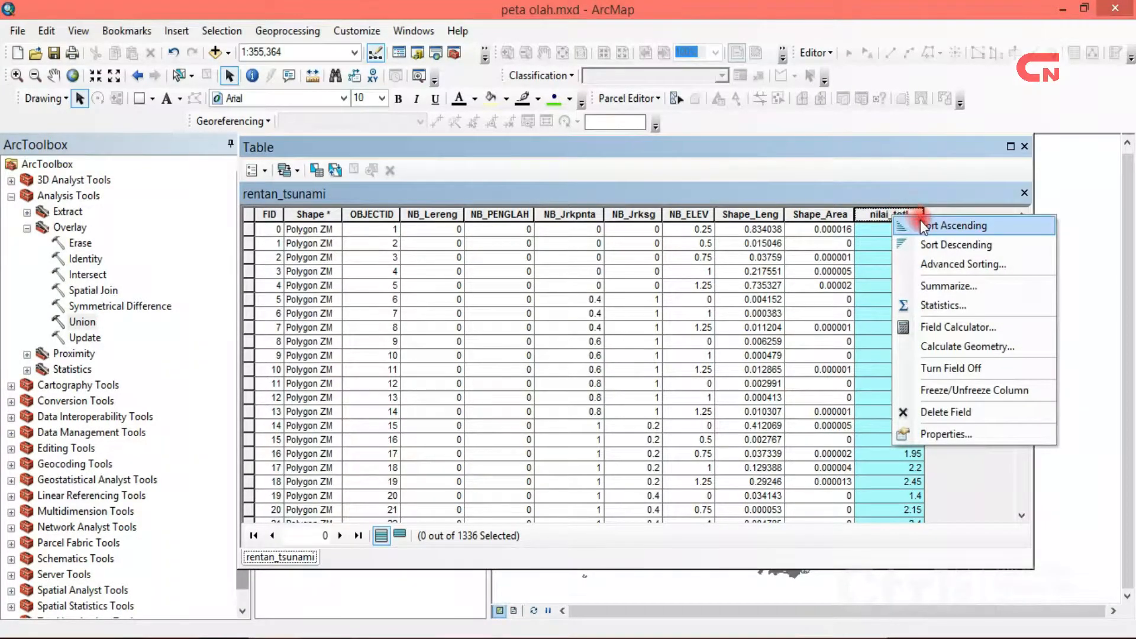
pyautogui.click(924, 227)
pyautogui.click(899, 229)
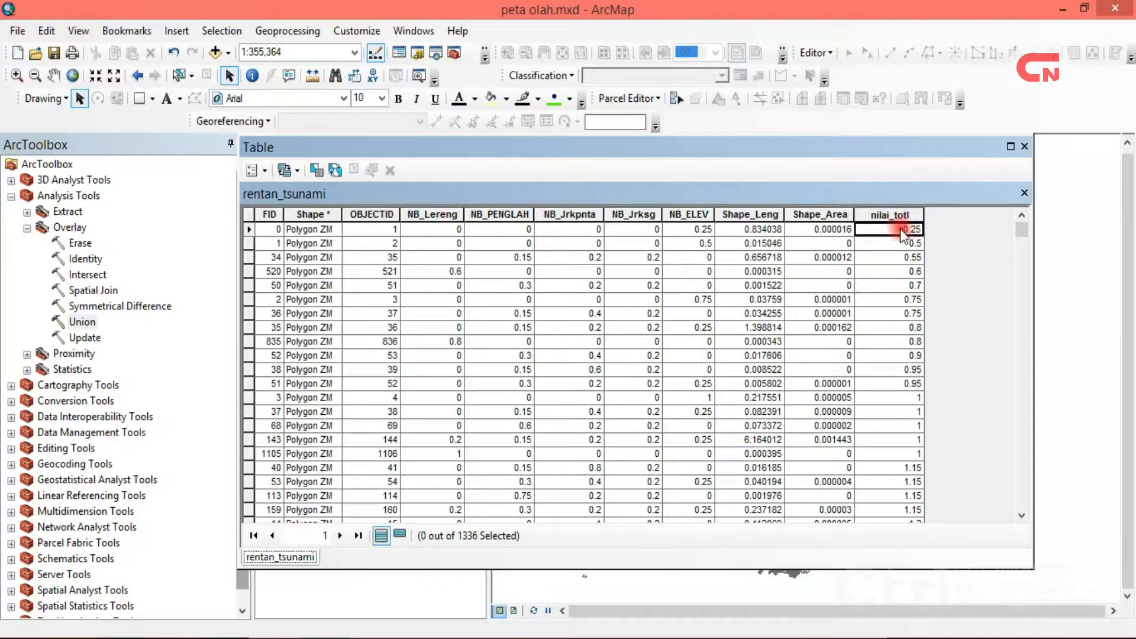
pyautogui.moveTo(1021, 226); pyautogui.dragTo(1048, 539)
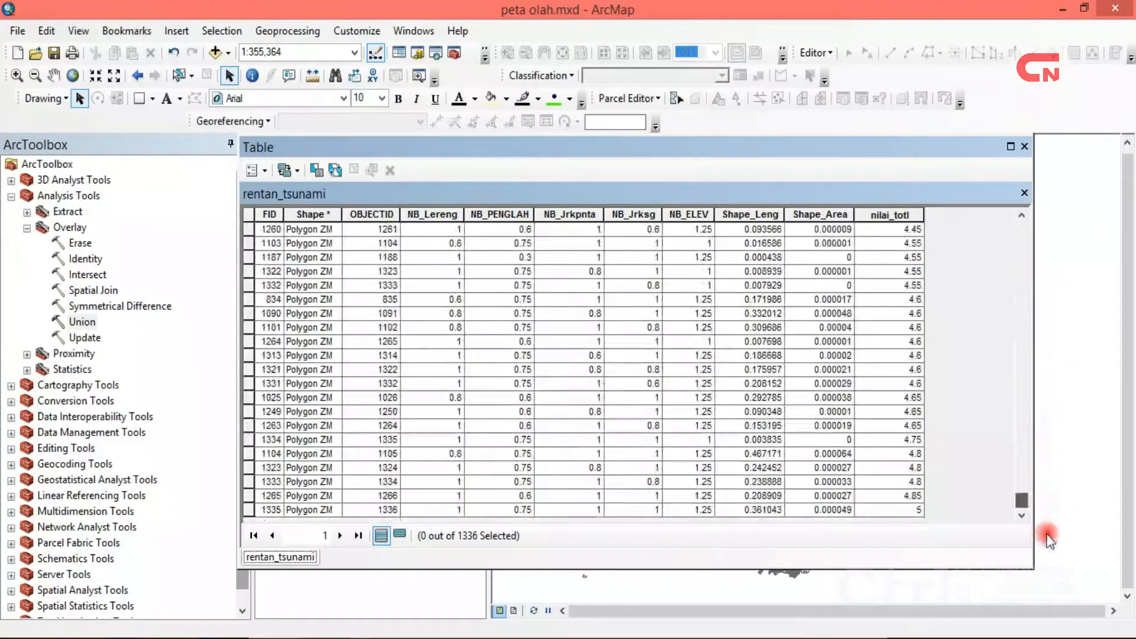
pyautogui.click(906, 509)
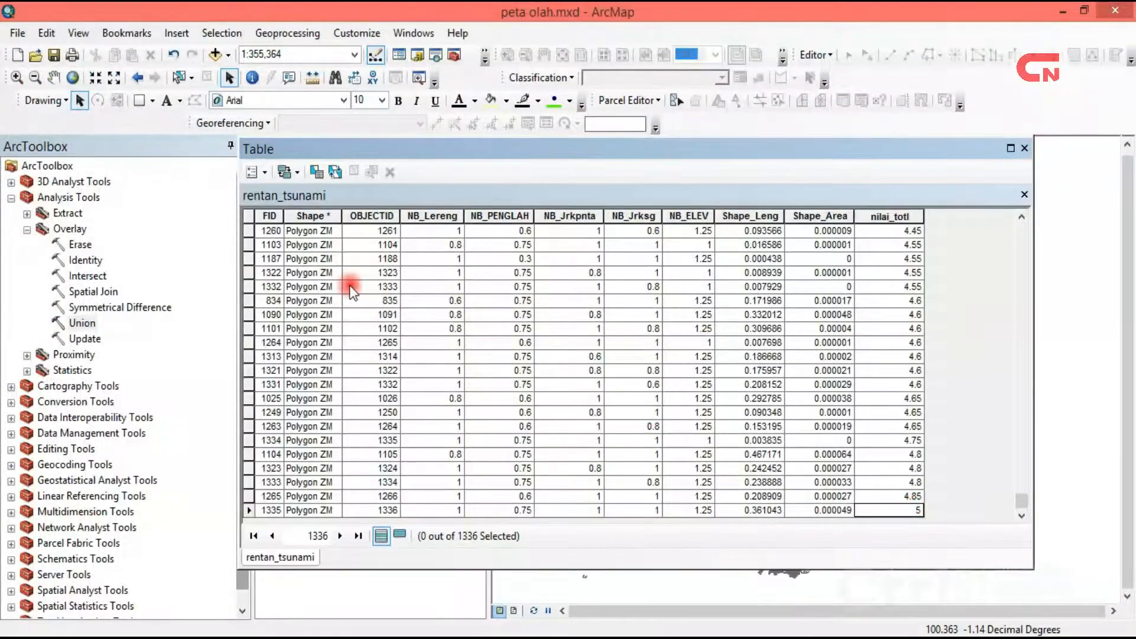
# - Add a text field named keterangan with length 50 to the rentan_tsunami table
pyautogui.click(263, 171)
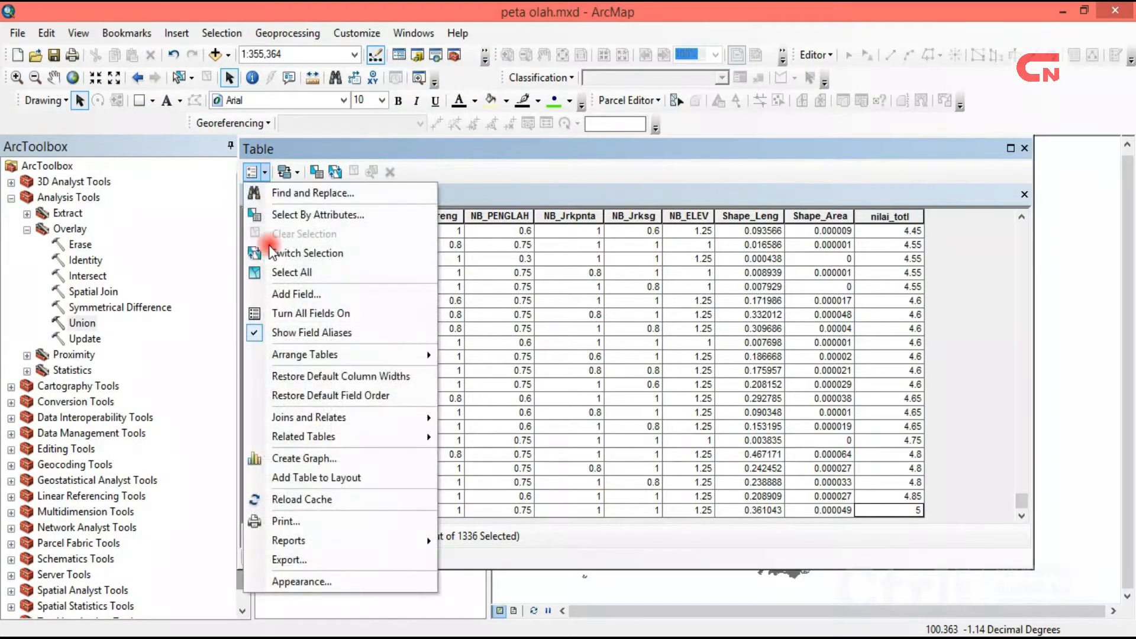
pyautogui.click(282, 293)
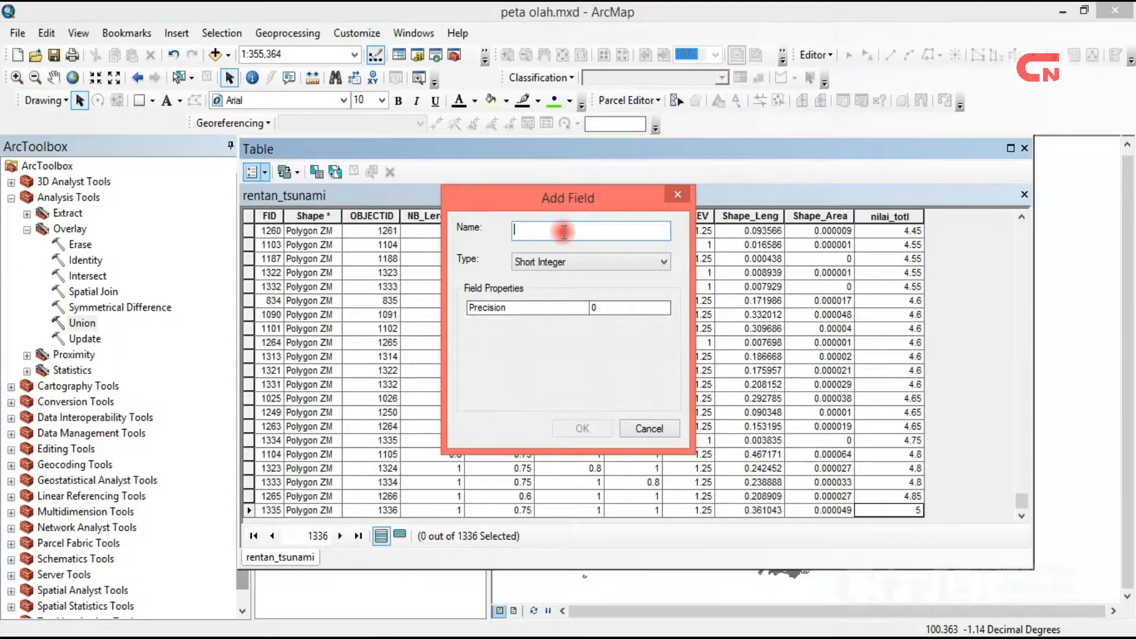
pyautogui.write('keter')
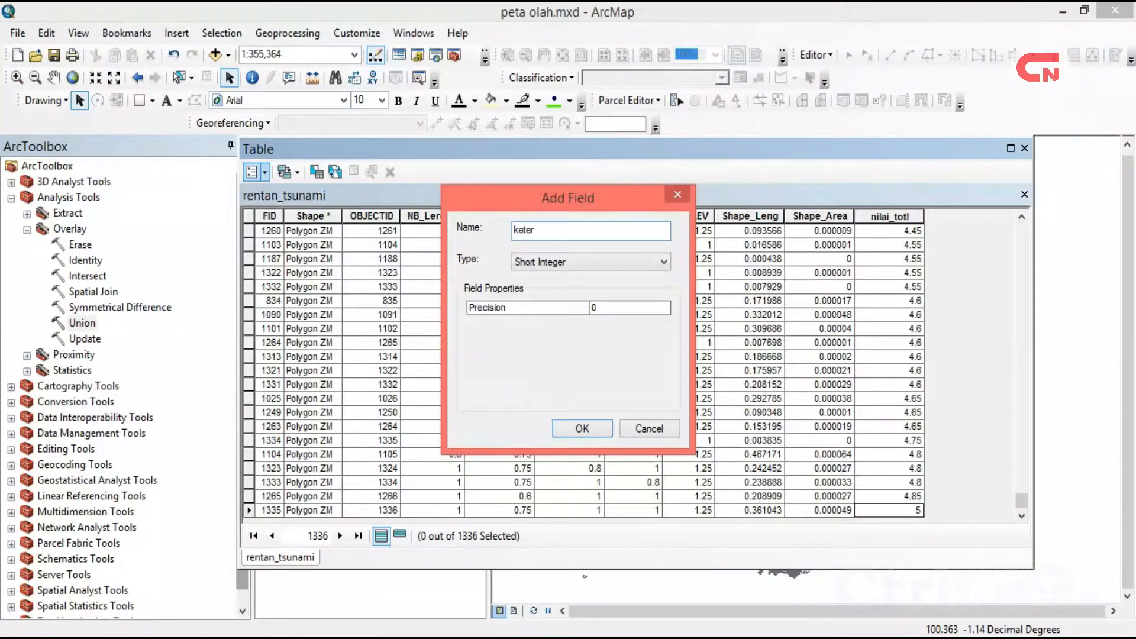
pyautogui.write('angan')
pyautogui.click(587, 263)
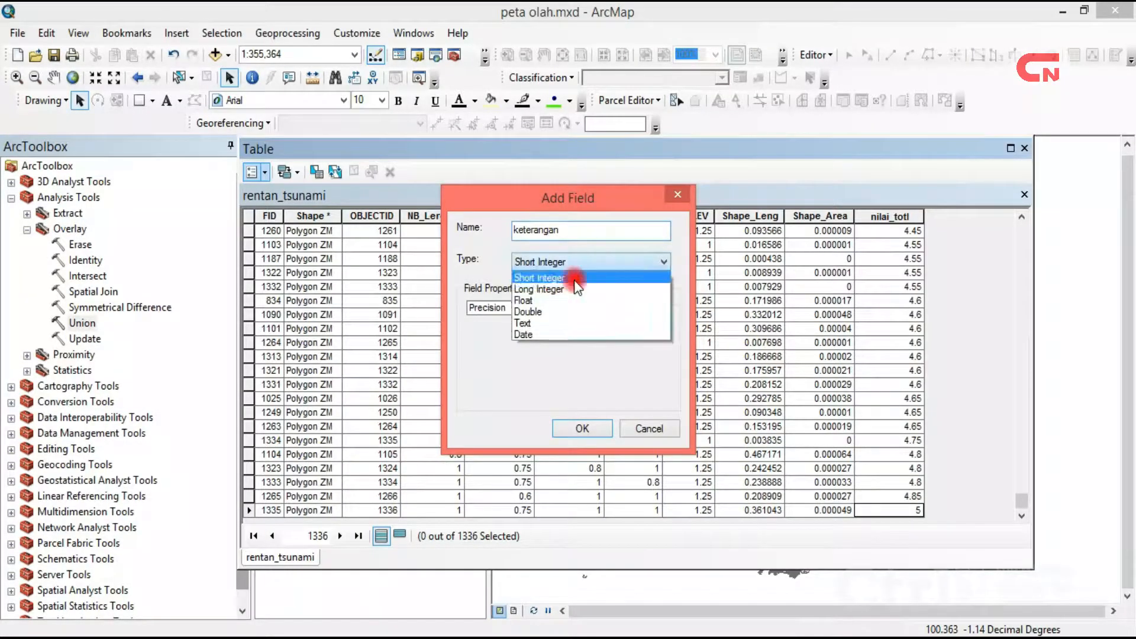
pyautogui.click(547, 323)
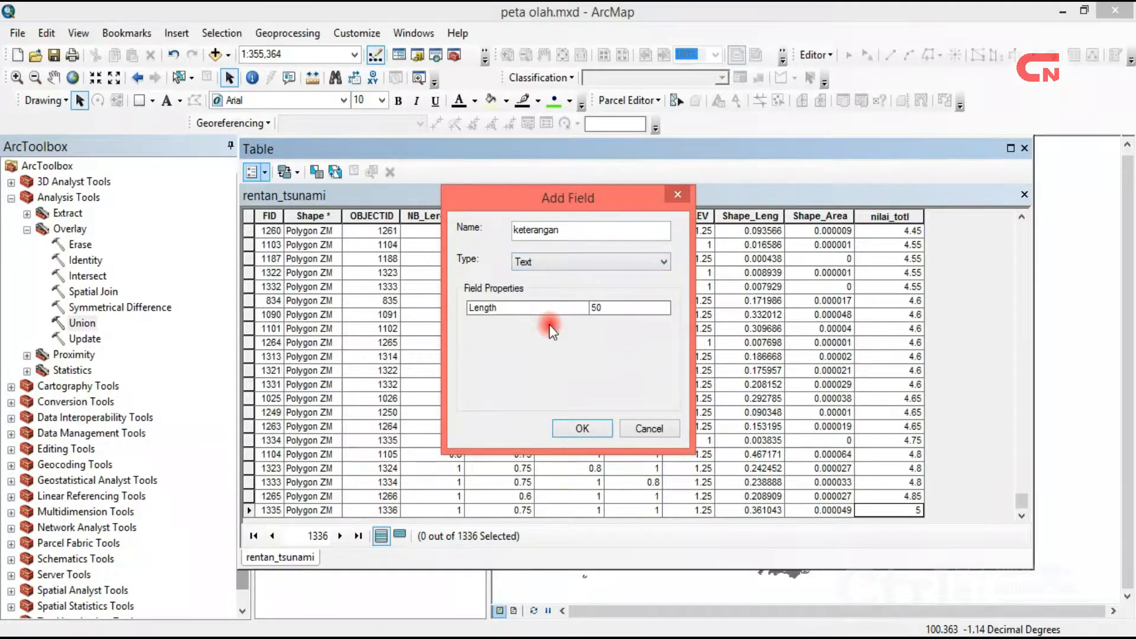
pyautogui.click(610, 423)
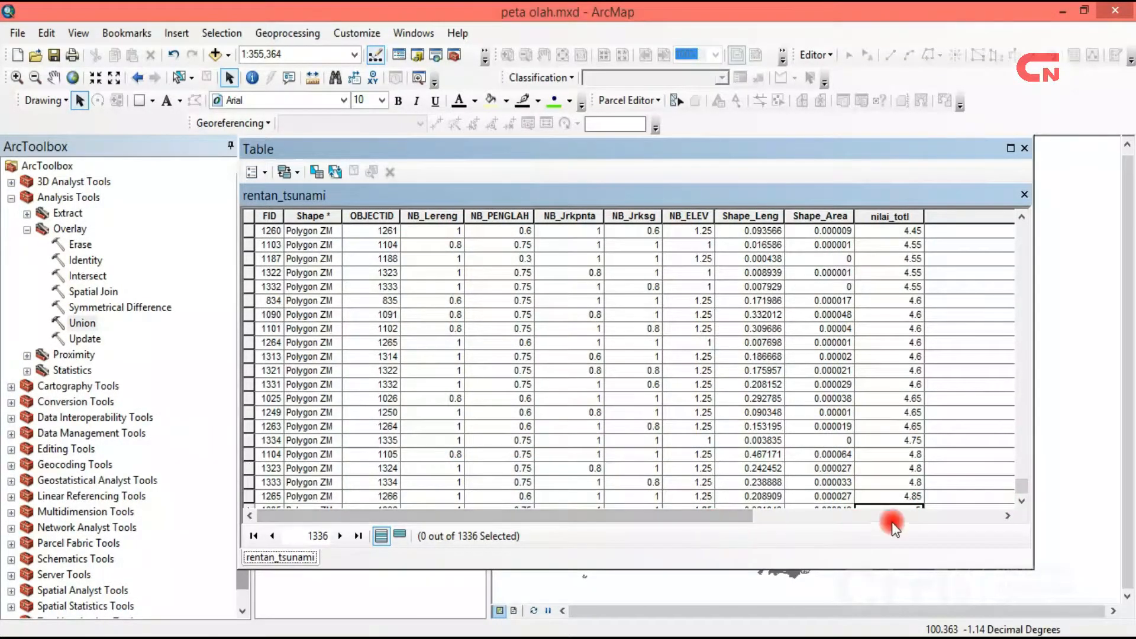
pyautogui.click(922, 521)
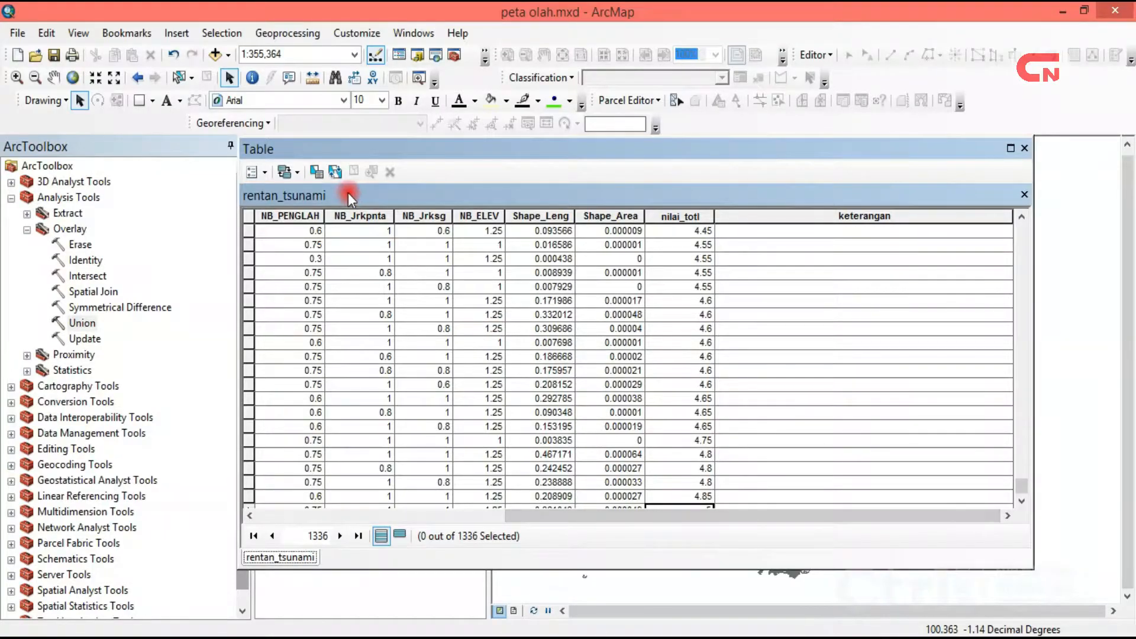
# - Select the rentan_tsunami records by attributes where nilai_totl is >=0.25 AND <=1.2
pyautogui.click(323, 175)
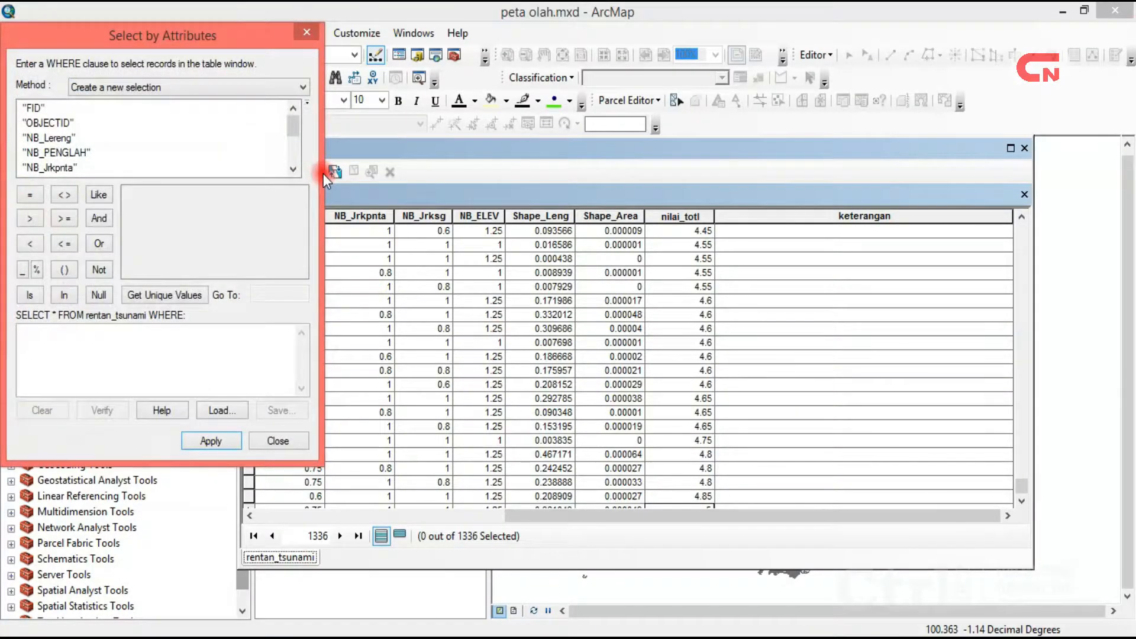
pyautogui.moveTo(299, 127); pyautogui.dragTo(296, 152)
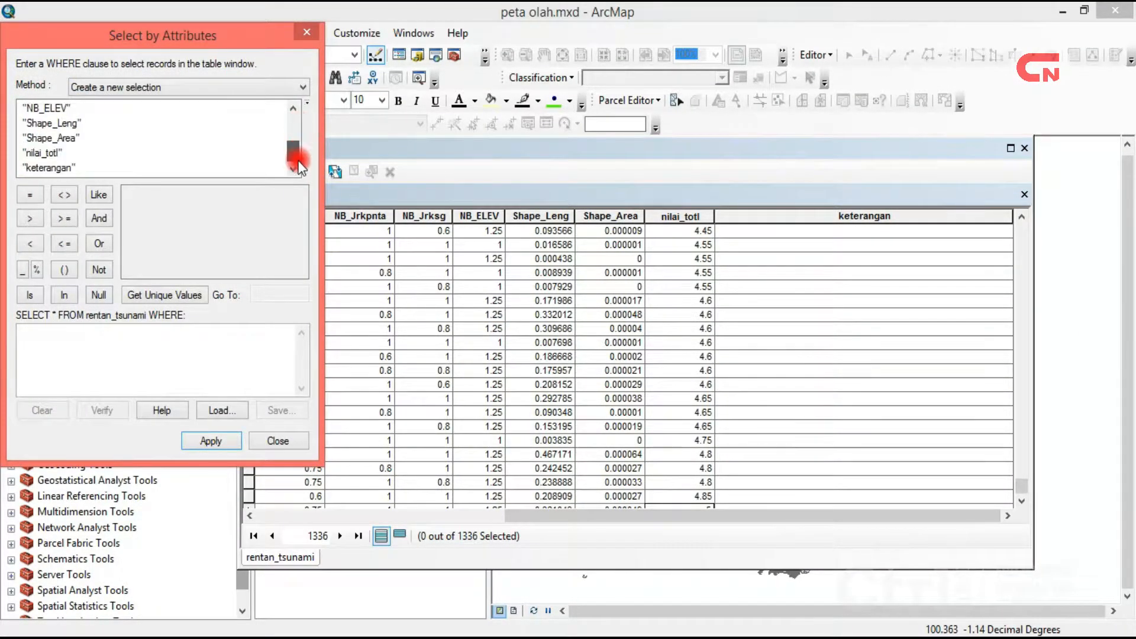
pyautogui.doubleClick(52, 150)
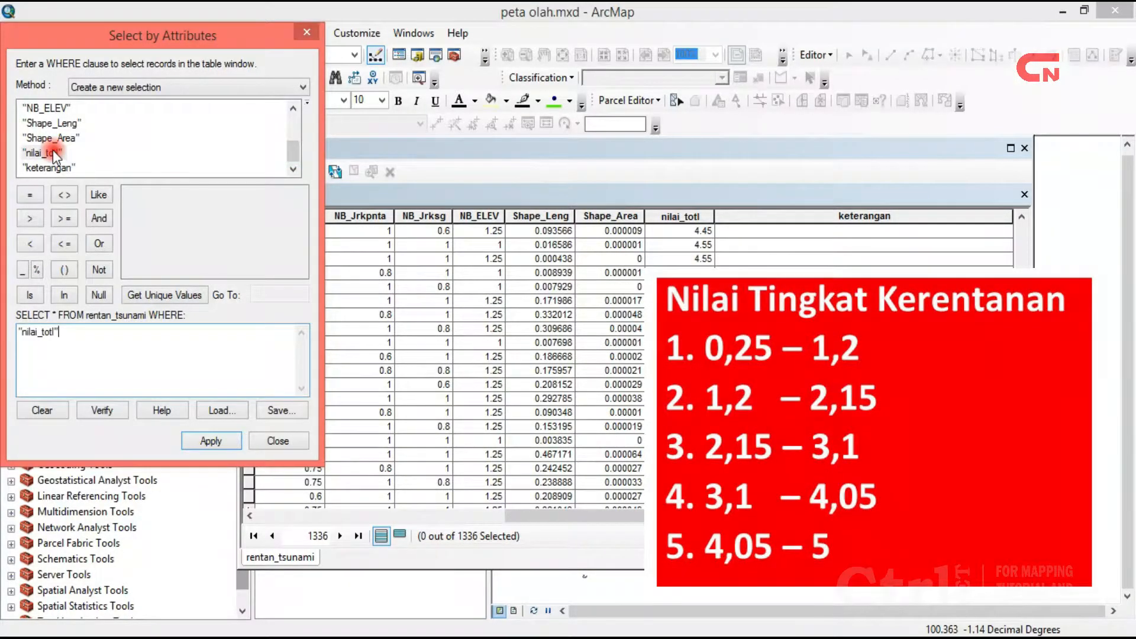
pyautogui.click(65, 219)
pyautogui.write('0.25')
pyautogui.click(111, 222)
pyautogui.click(52, 151)
pyautogui.doubleClick(52, 152)
pyautogui.click(65, 244)
pyautogui.write('1.2')
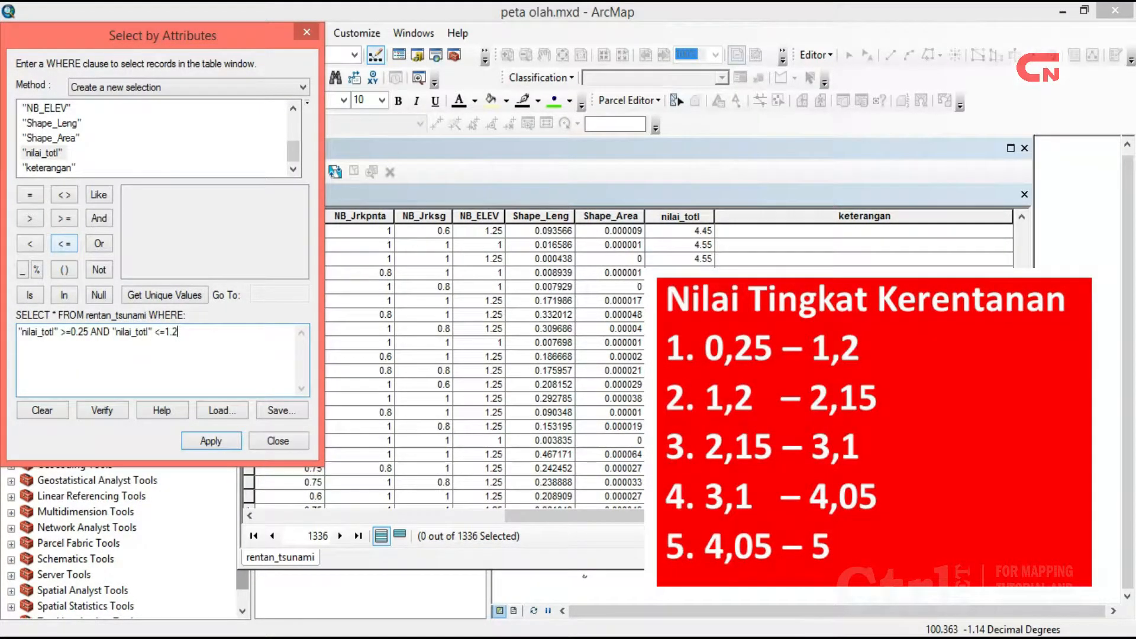
pyautogui.click(221, 436)
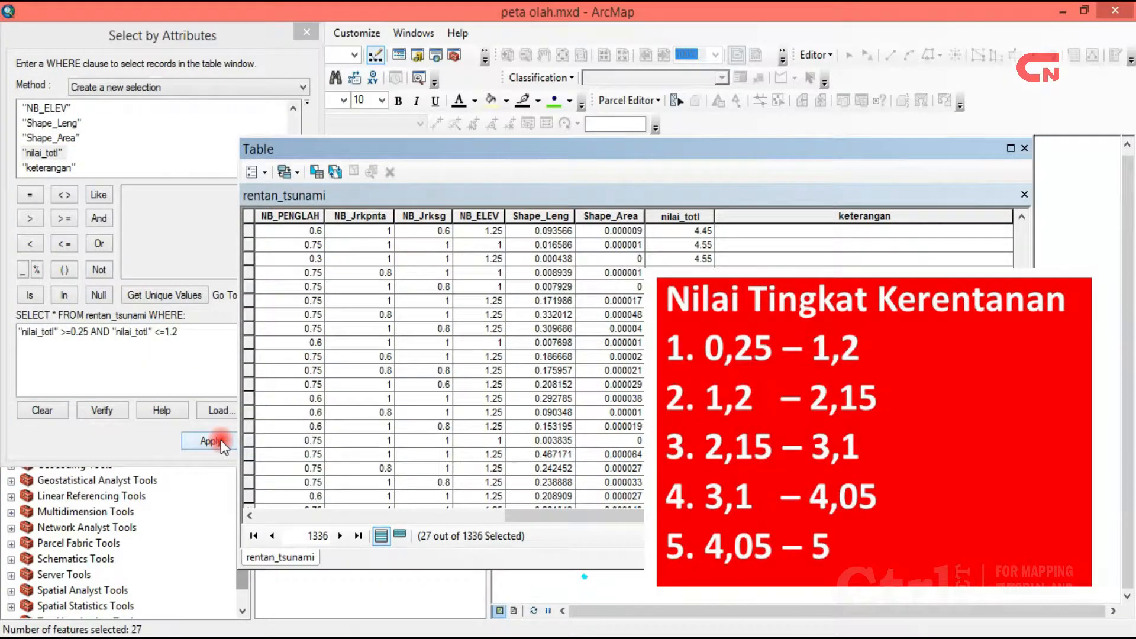
# - Show only the selected records in the table and move its window aside to check the selection on the map
pyautogui.click(418, 553)
pyautogui.click(400, 535)
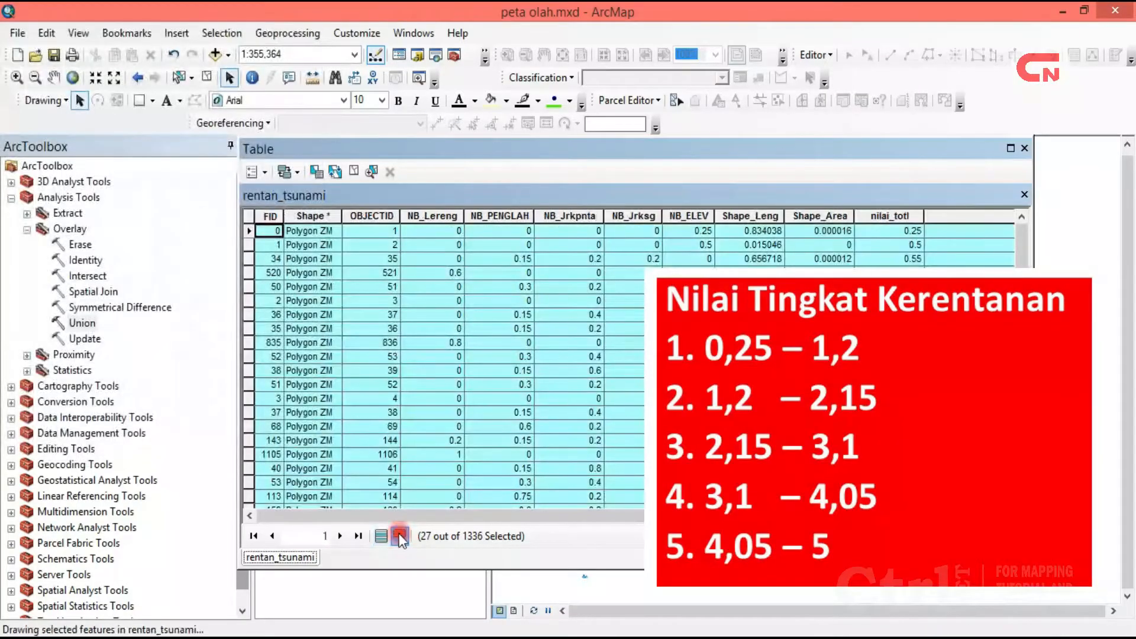
pyautogui.click(859, 325)
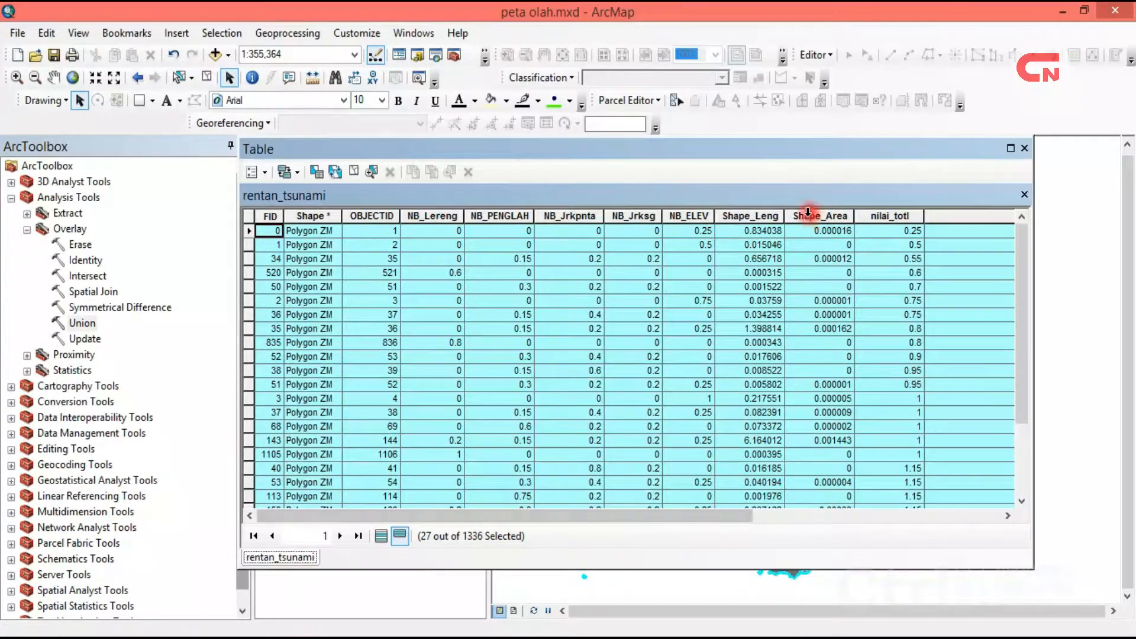
pyautogui.moveTo(862, 147); pyautogui.dragTo(531, 186)
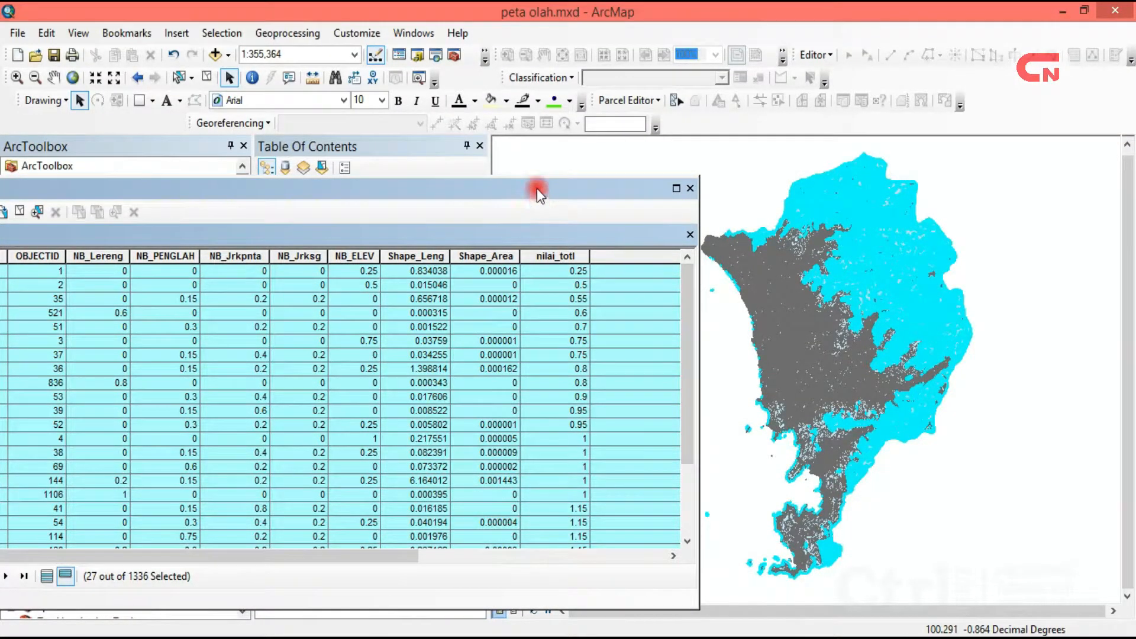
pyautogui.moveTo(537, 188); pyautogui.dragTo(796, 172)
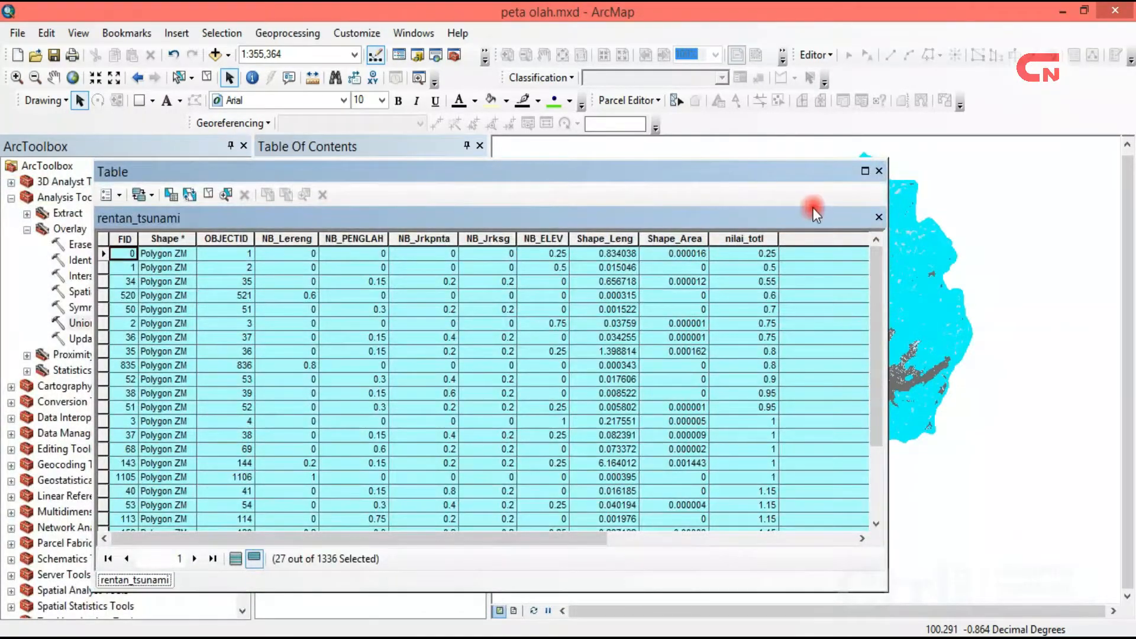
# - Fill the keterangan field of the selected records with "Sangat Rendah" using the Field Calculator
pyautogui.moveTo(569, 540); pyautogui.dragTo(816, 540)
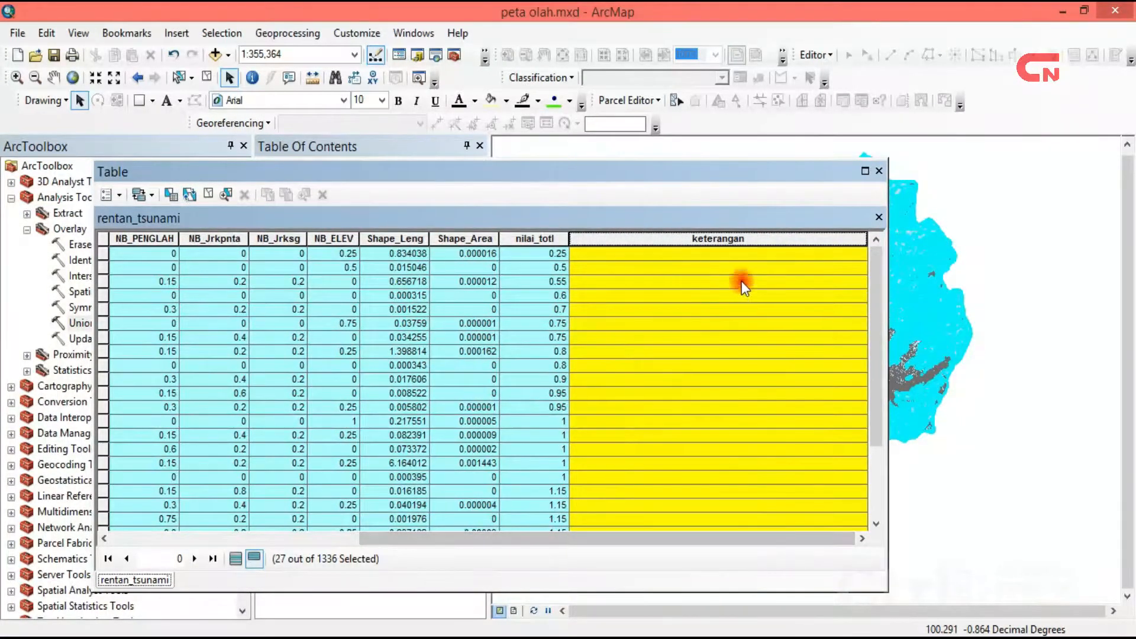
pyautogui.rightClick(718, 243)
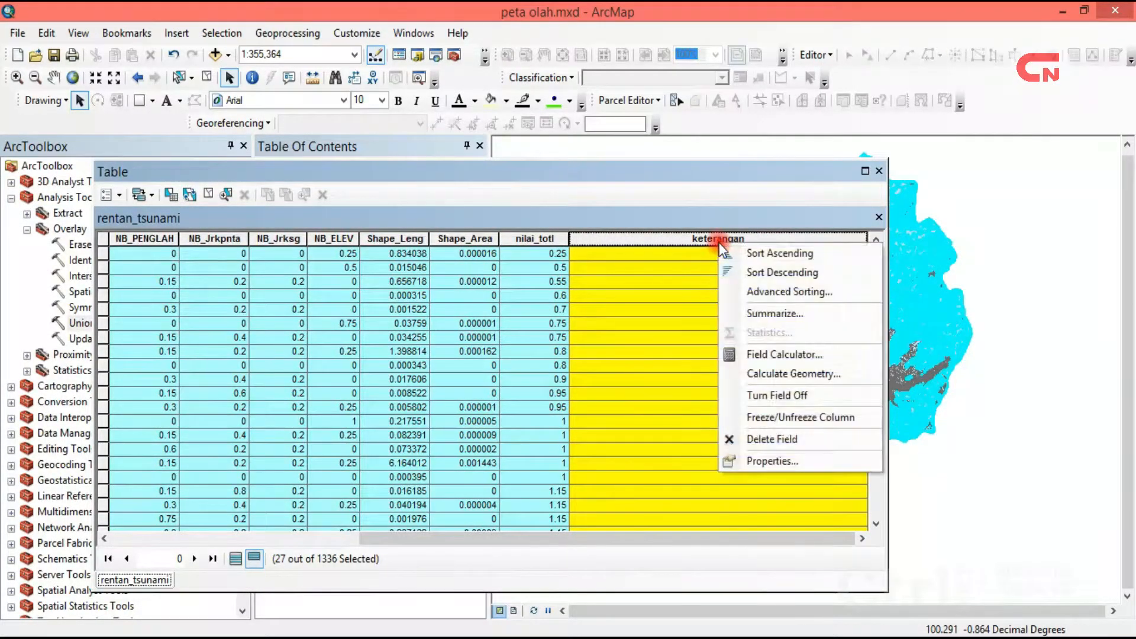
pyautogui.click(793, 346)
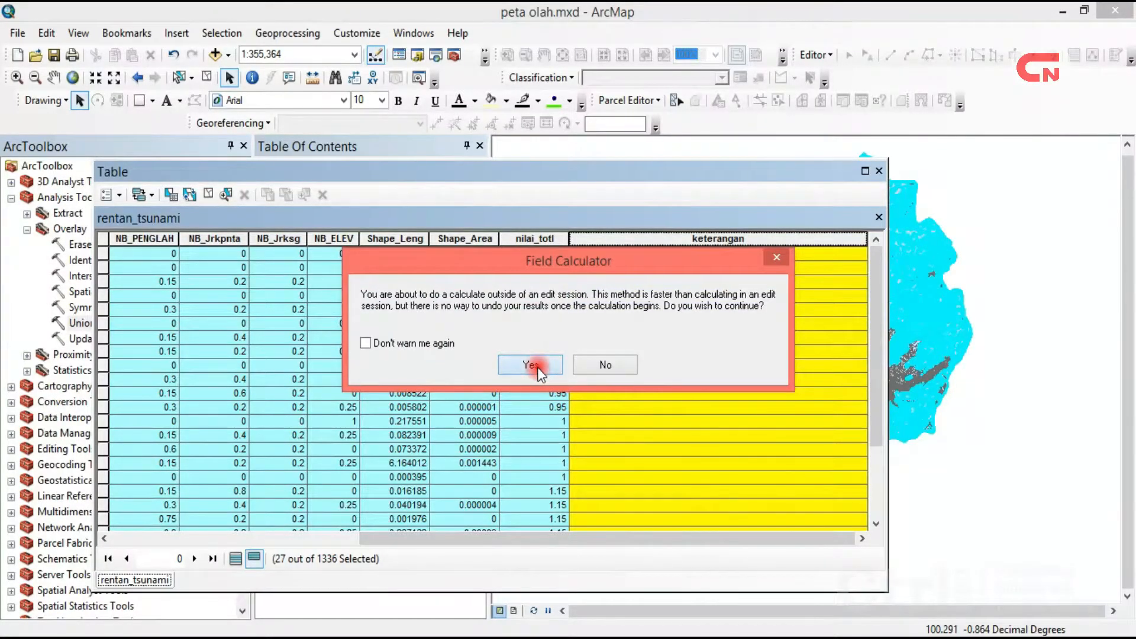
pyautogui.click(532, 365)
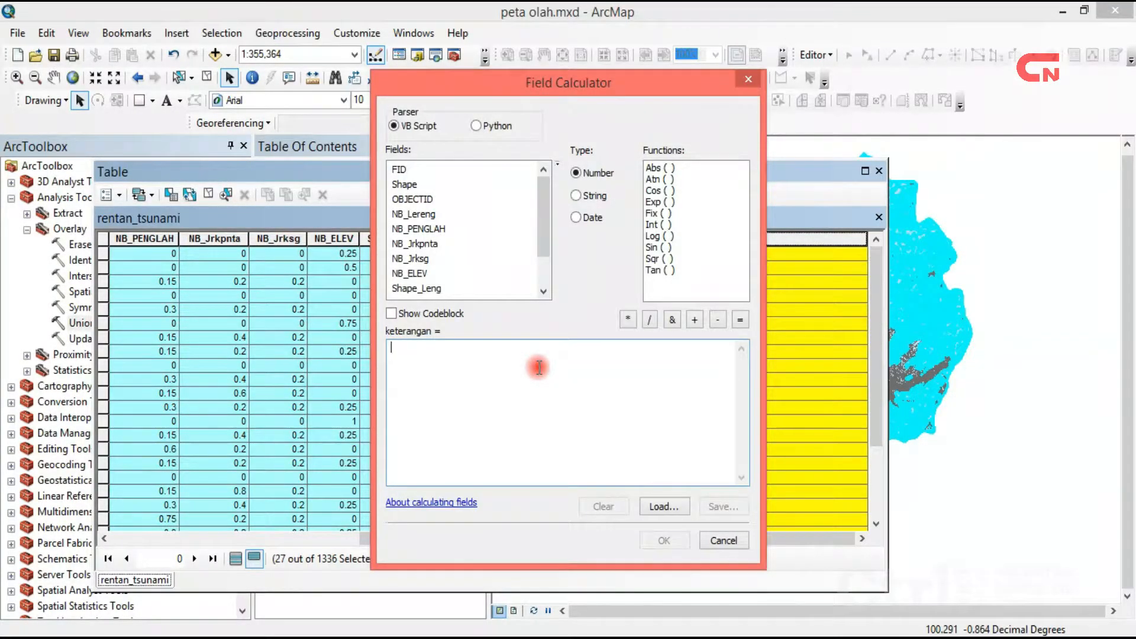
pyautogui.write('"S')
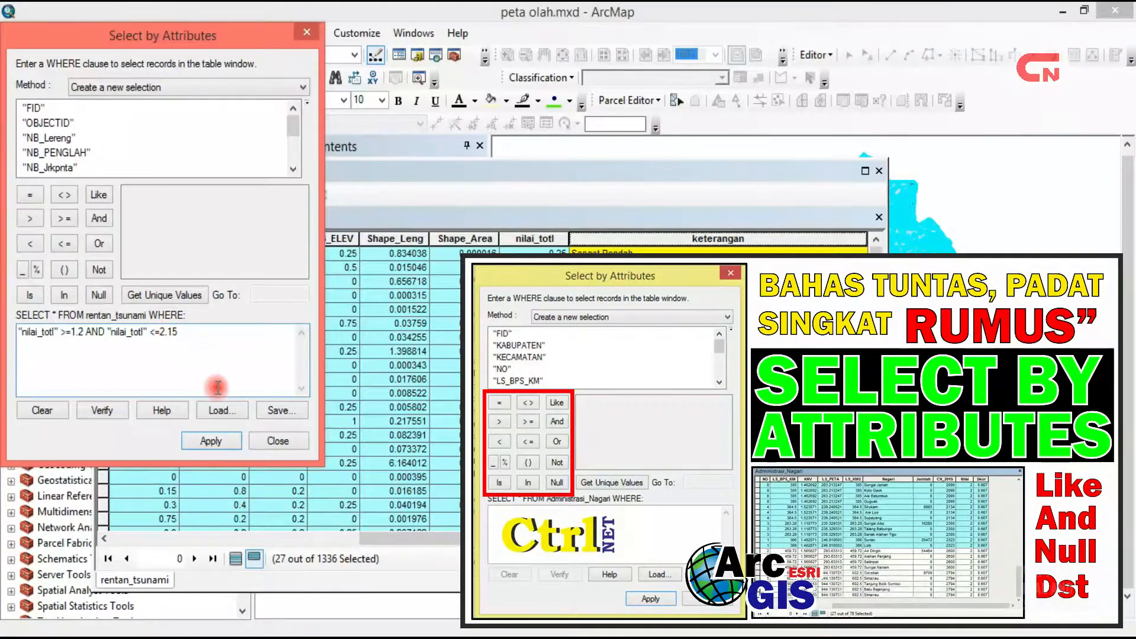
# - Select the records with nilai_totl >=1.2 AND <=2.15, and refine the lower condition to >1.2 and reapply it
pyautogui.click(213, 439)
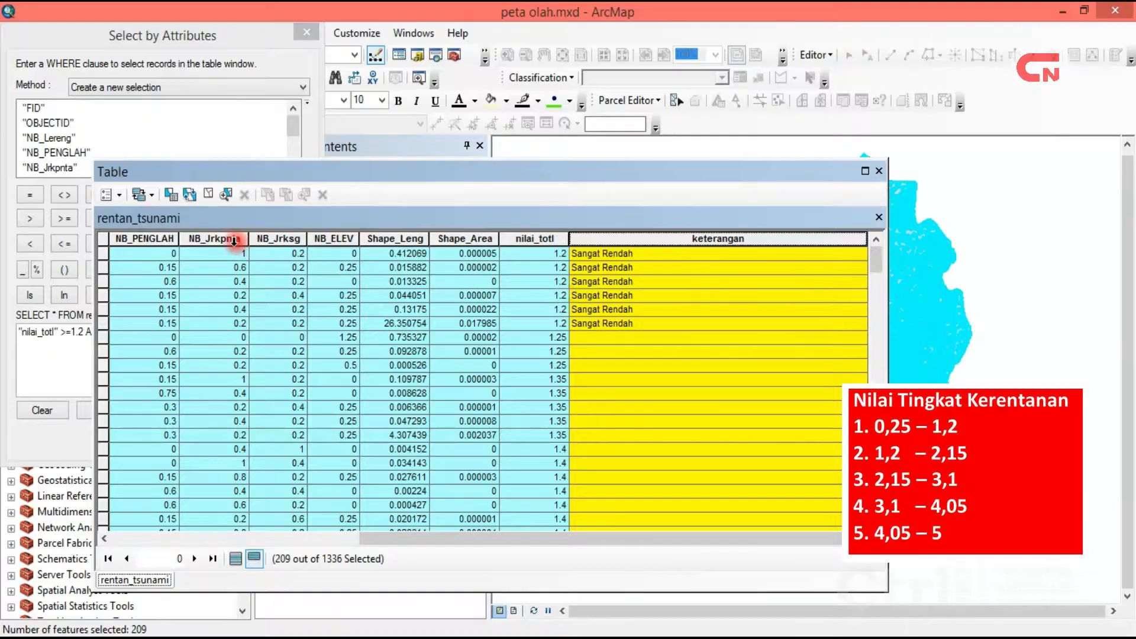
pyautogui.click(171, 195)
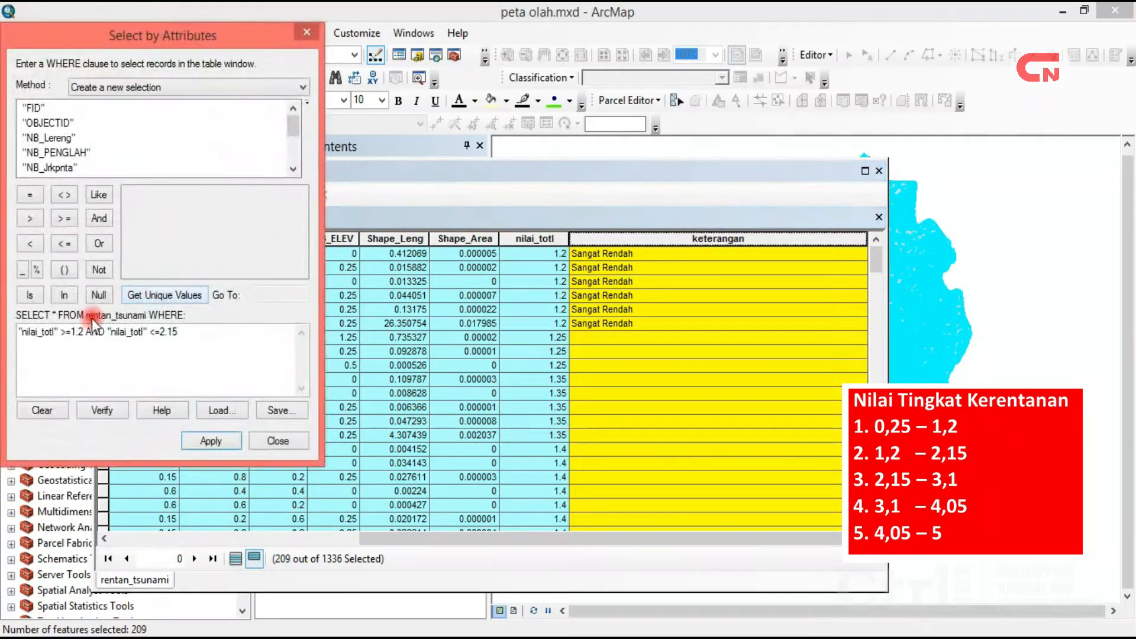
pyautogui.click(70, 333)
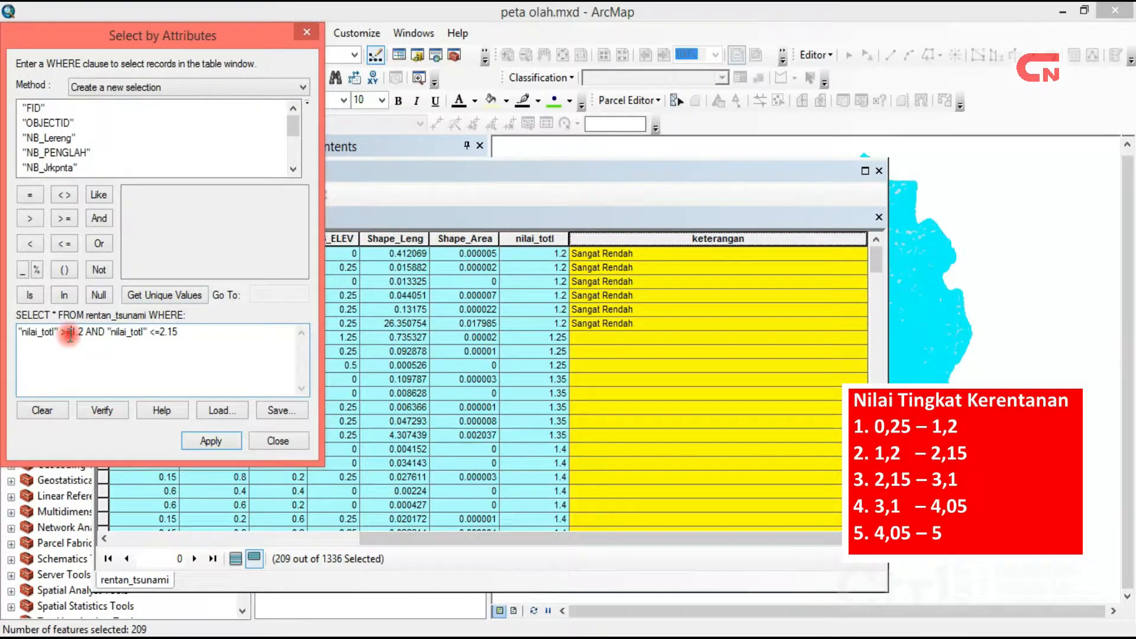
pyautogui.press('BackSpace')
pyautogui.click(228, 440)
pyautogui.click(231, 436)
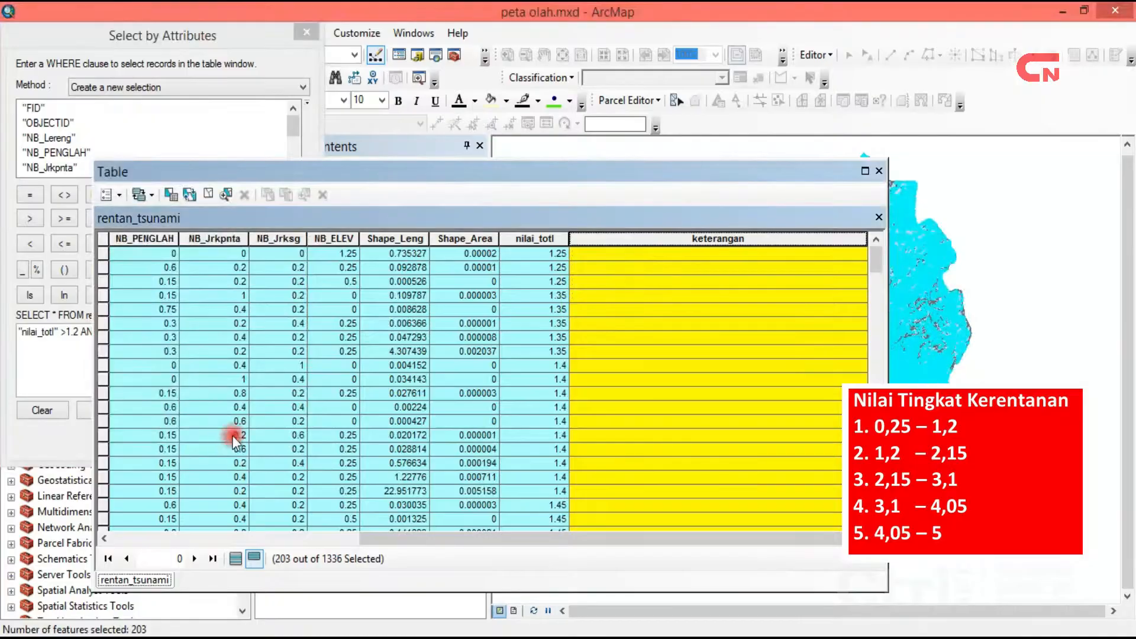
# - Fill the keterangan field of the selected records with "Rendah" using the Field Calculator
pyautogui.rightClick(660, 243)
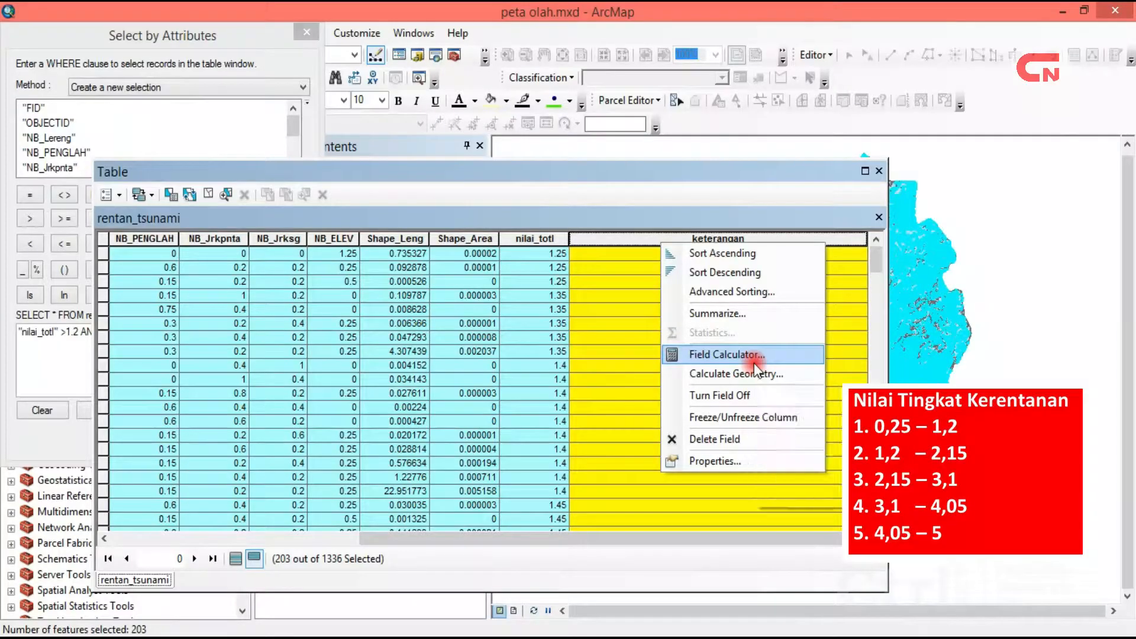
pyautogui.click(754, 359)
pyautogui.click(541, 365)
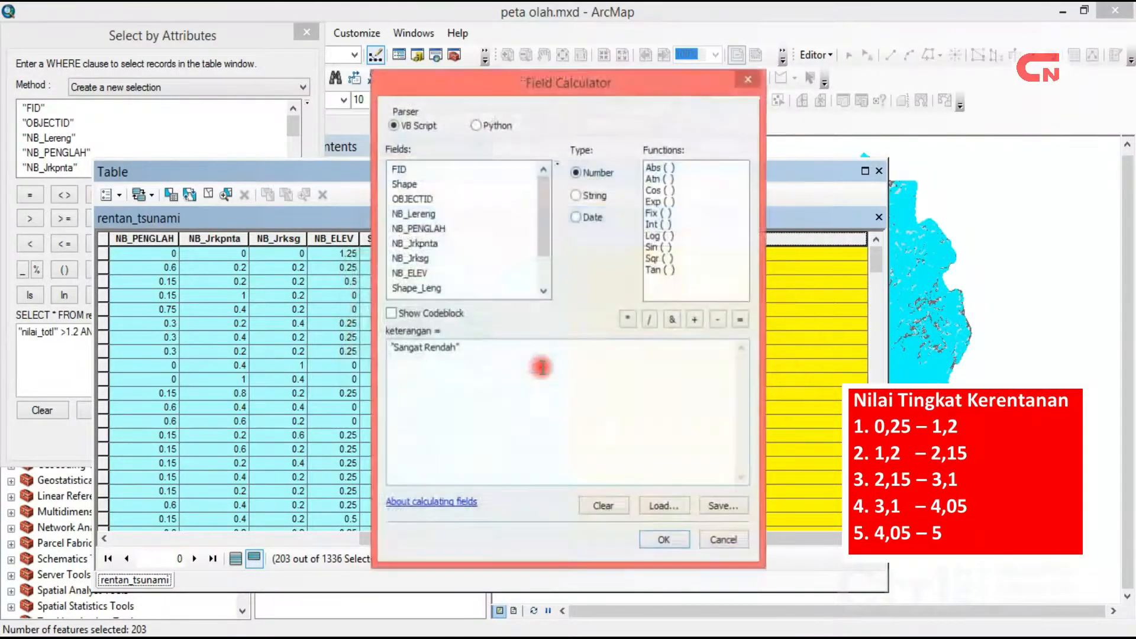
pyautogui.click(424, 348)
pyautogui.moveTo(425, 347); pyautogui.dragTo(394, 347)
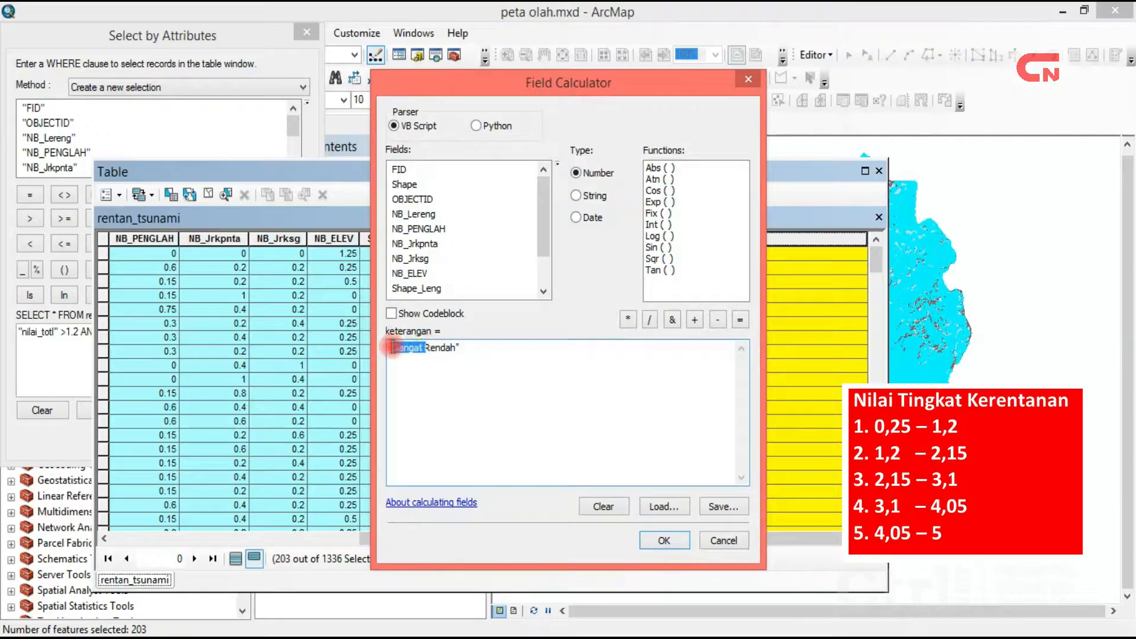
pyautogui.press('BackSpace')
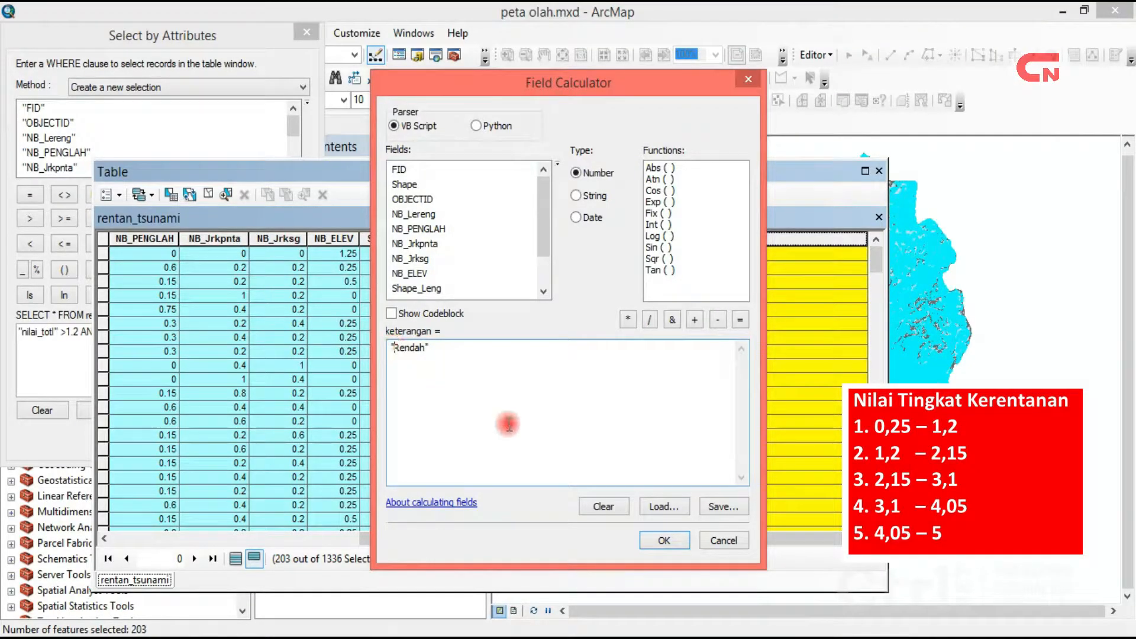
pyautogui.click(656, 539)
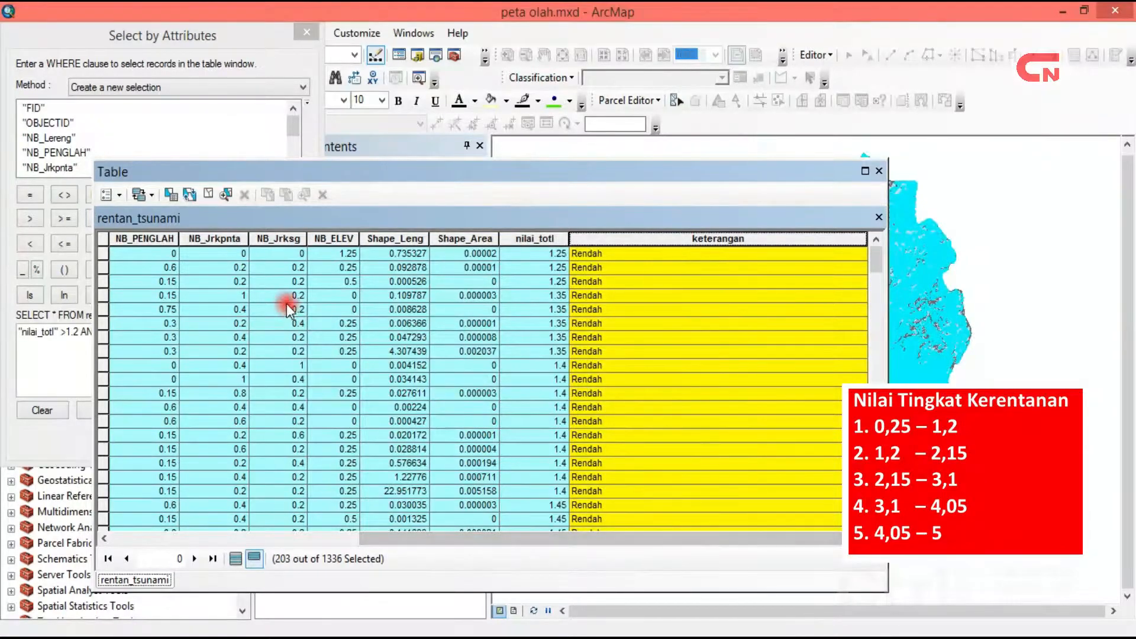
# - Select the records of the third vulnerability class, with nilai_totl above 2.15 and up to 3.1, and close the query dialog
pyautogui.click(178, 193)
pyautogui.click(73, 334)
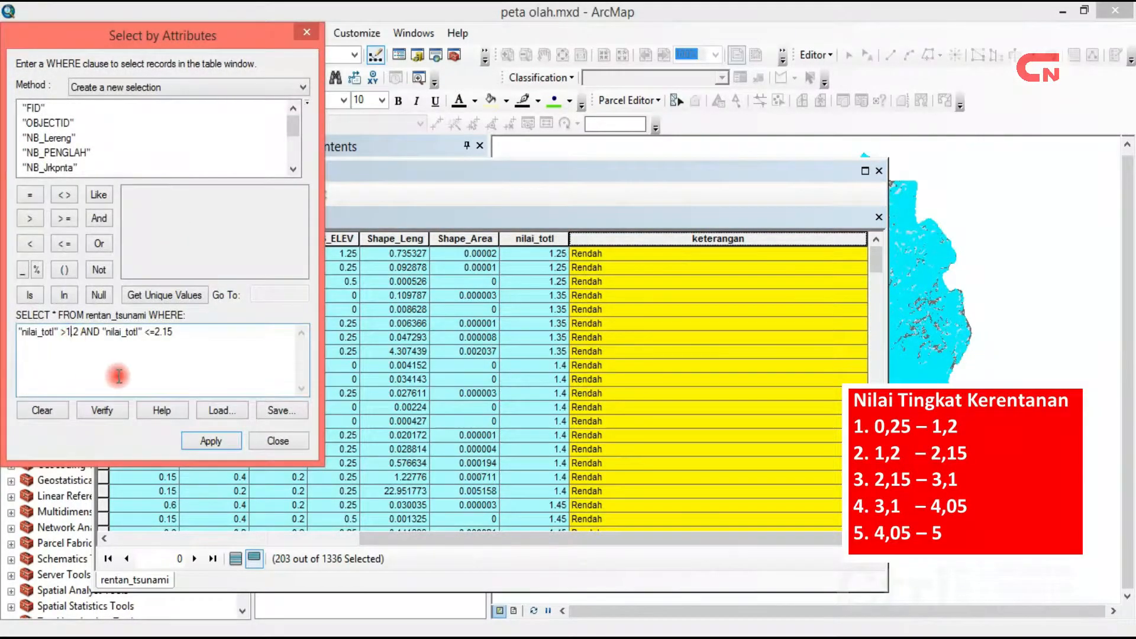
pyautogui.press('BackSpace')
pyautogui.press('BackSpace')
pyautogui.write('2.')
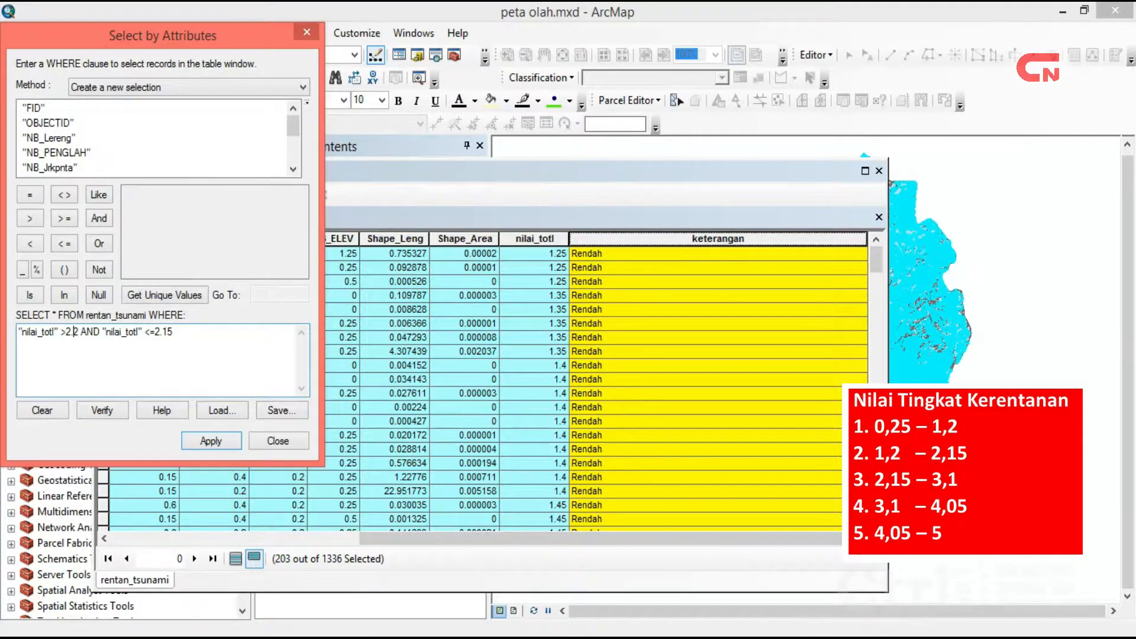
pyautogui.press('Delete')
pyautogui.write('15')
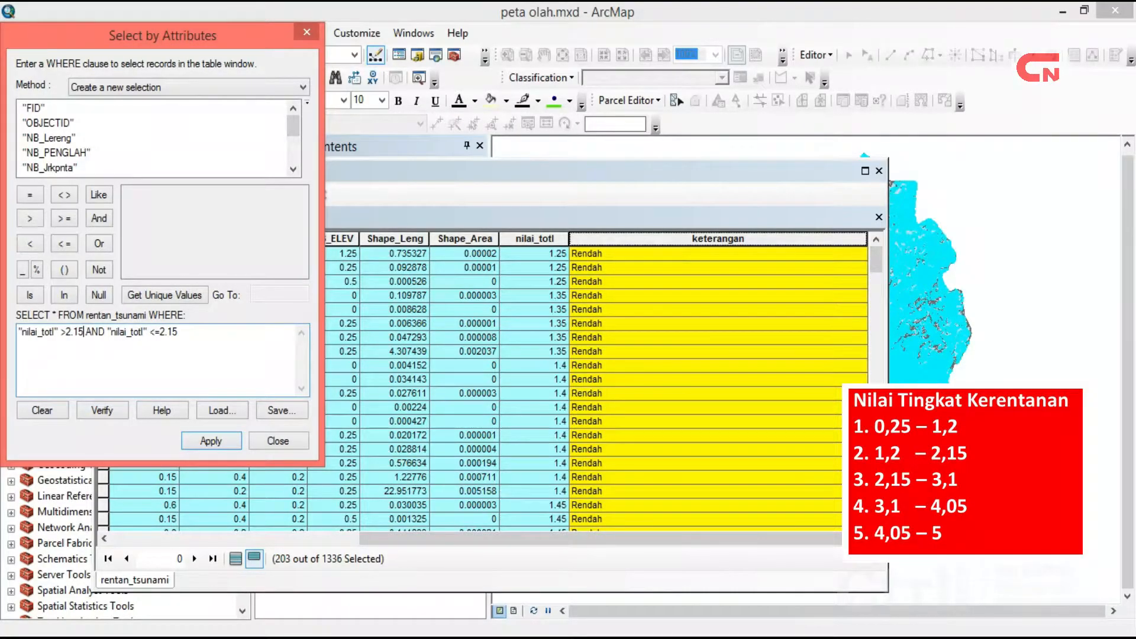
pyautogui.click(157, 332)
pyautogui.press('BackSpace')
pyautogui.write('3')
pyautogui.click(210, 441)
pyautogui.click(277, 440)
# - Fill the keterangan field of the selected records with "Sedang" using the Field Calculator
pyautogui.rightClick(697, 237)
pyautogui.click(770, 342)
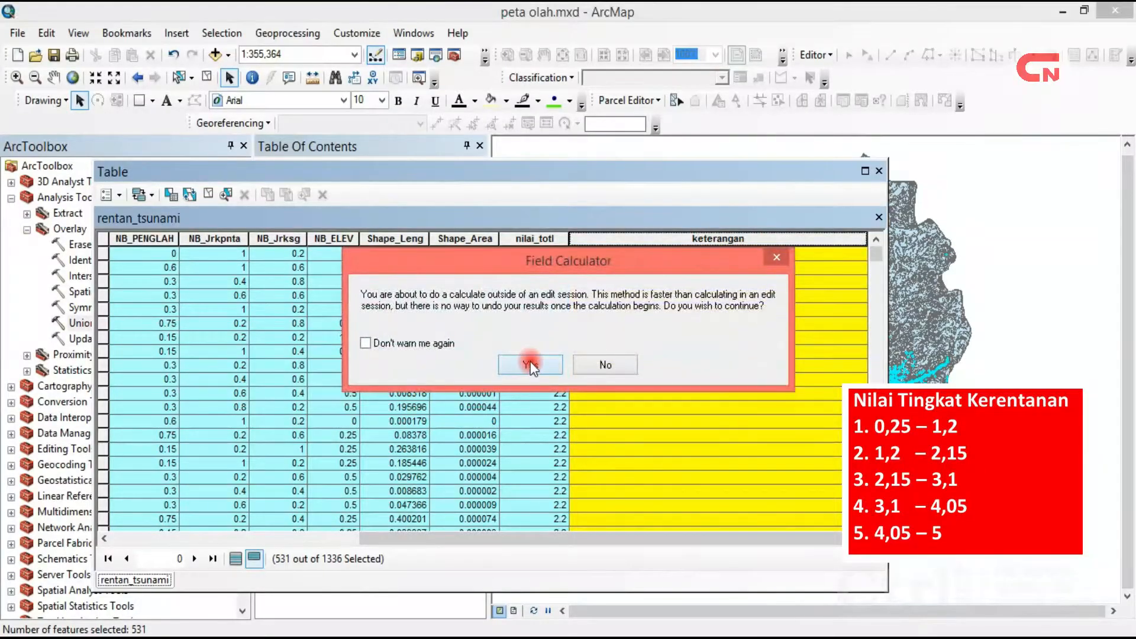
pyautogui.click(530, 364)
pyautogui.moveTo(420, 348); pyautogui.dragTo(395, 349)
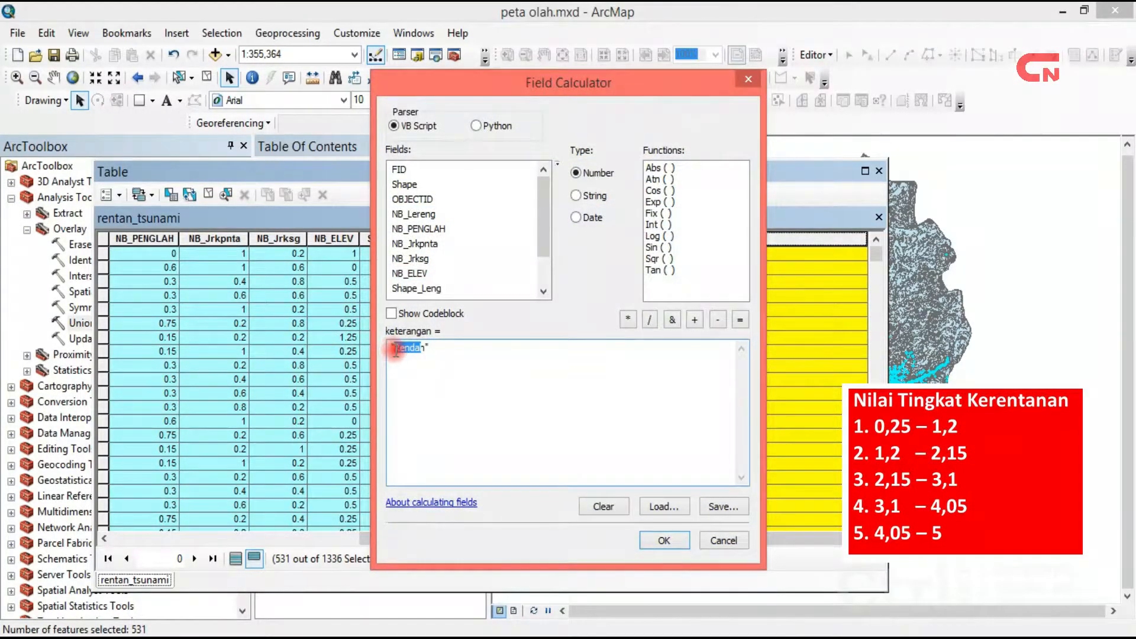
pyautogui.write('S')
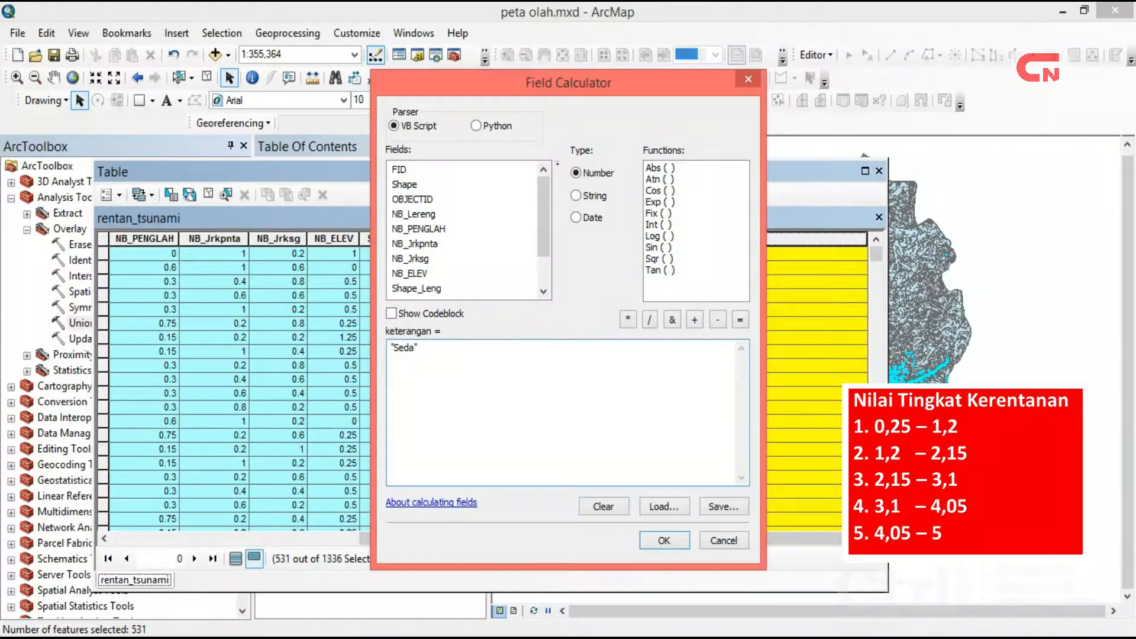
pyautogui.click(666, 539)
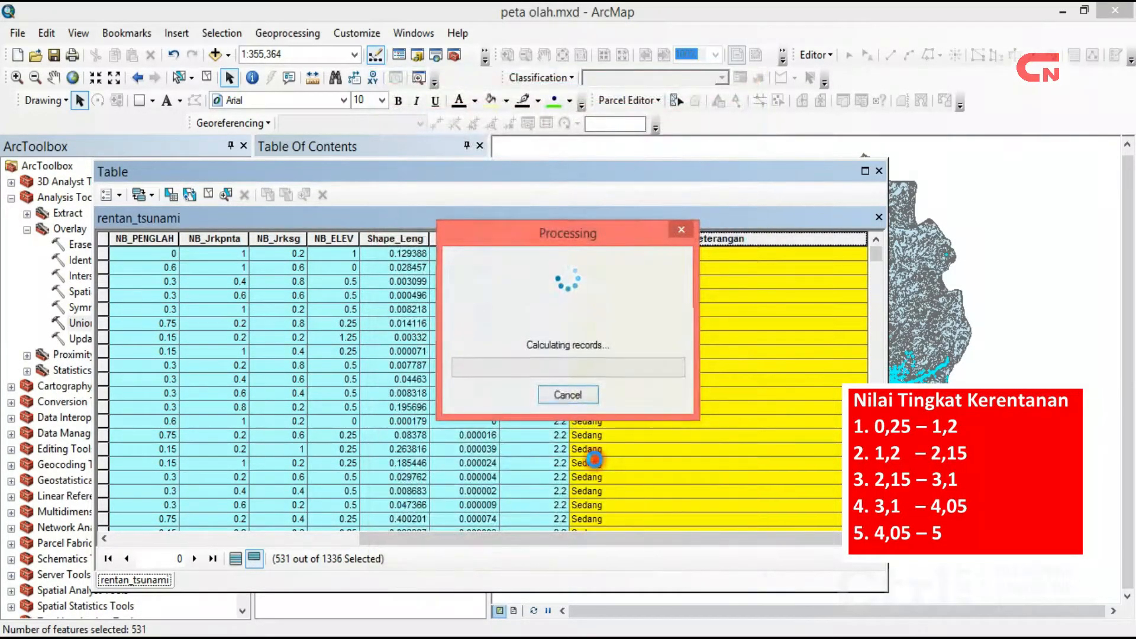
# - Select the records of the fourth vulnerability class with the query "nilai_totl" >3.1 AND "nilai_totl" <=4.05
pyautogui.click(169, 197)
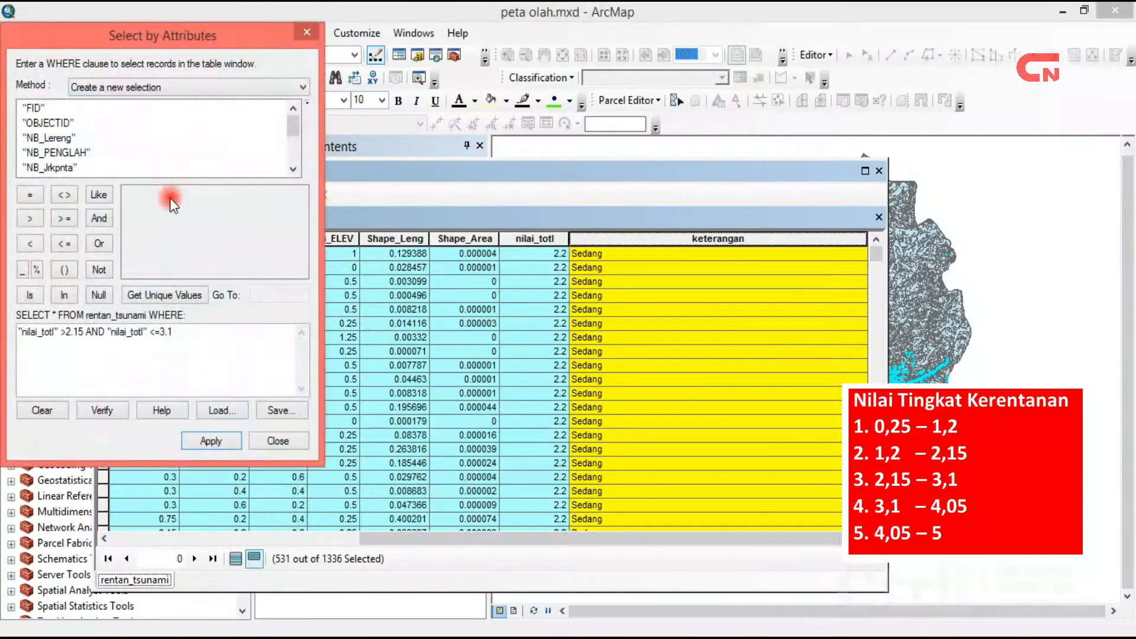
pyautogui.click(71, 335)
pyautogui.press('BackSpace')
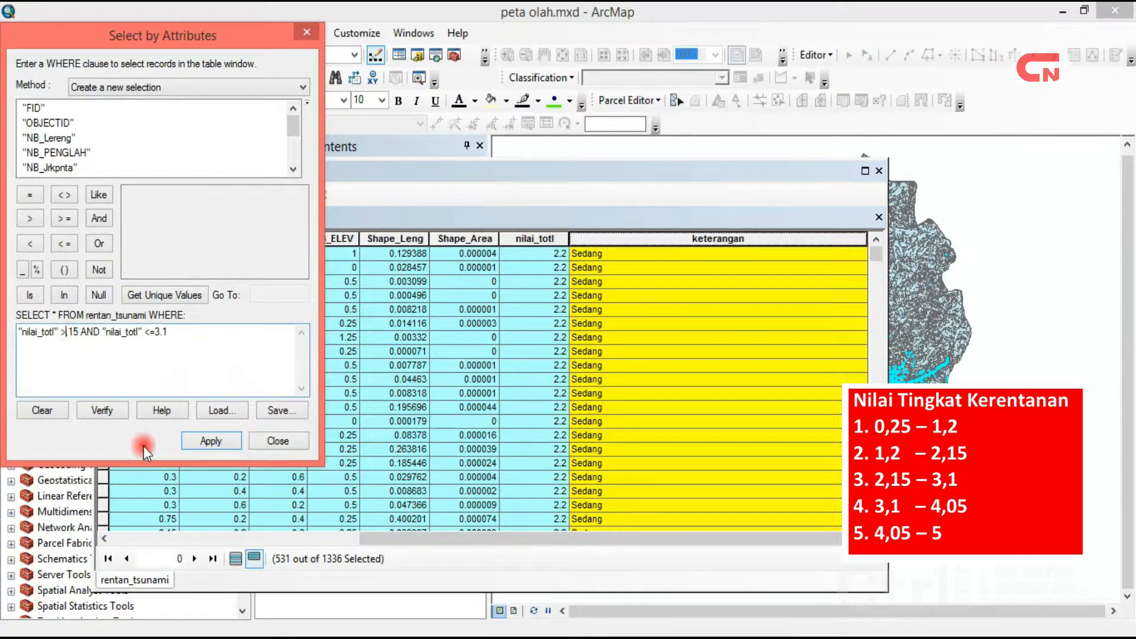
pyautogui.write('3.')
pyautogui.click(83, 335)
pyautogui.press('BackSpace')
pyautogui.click(182, 333)
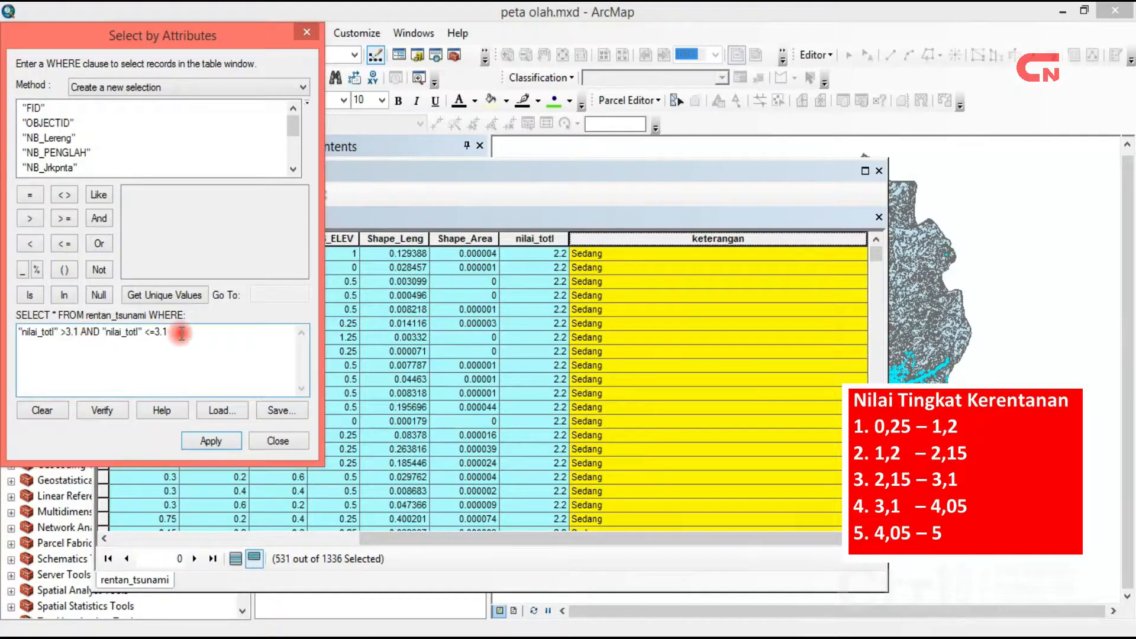
pyautogui.click(157, 335)
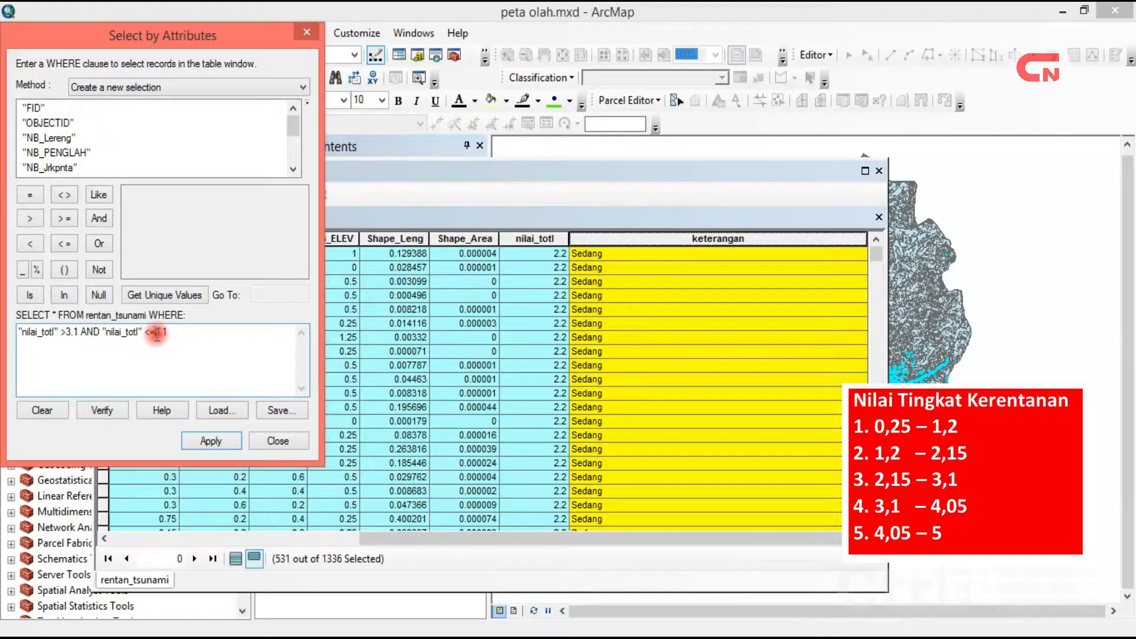
pyautogui.press('BackSpace')
pyautogui.write('4')
pyautogui.click(172, 335)
pyautogui.press('BackSpace')
pyautogui.write('05')
pyautogui.click(229, 442)
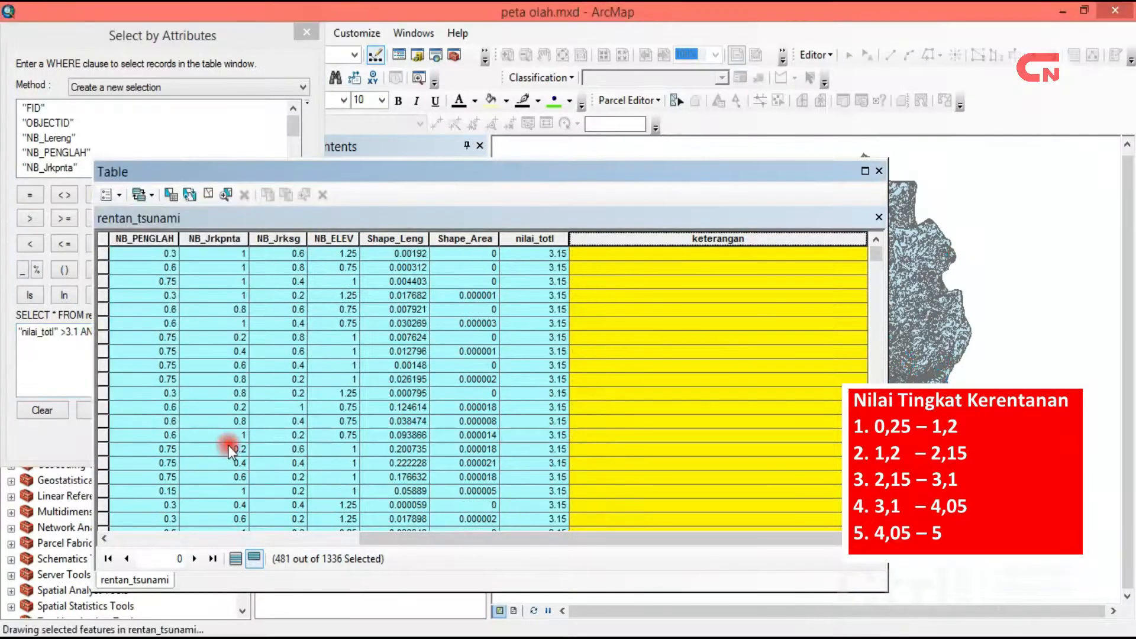
# - Fill the keterangan field of the selected records with "Tinggi" using the Field Calculator
pyautogui.rightClick(601, 241)
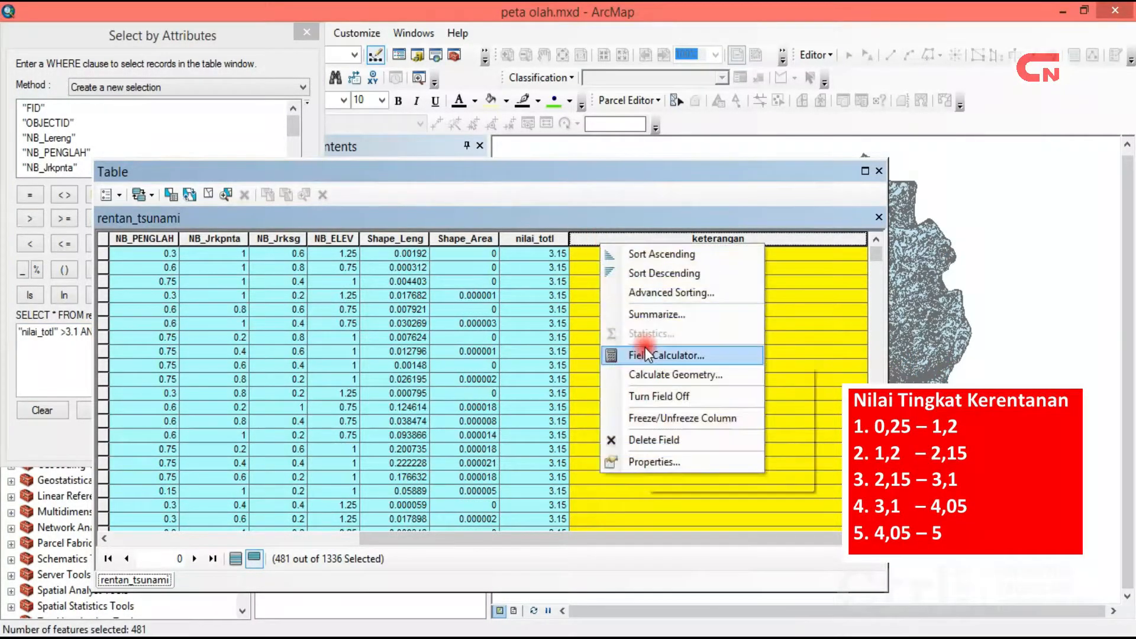
pyautogui.click(649, 355)
pyautogui.click(530, 362)
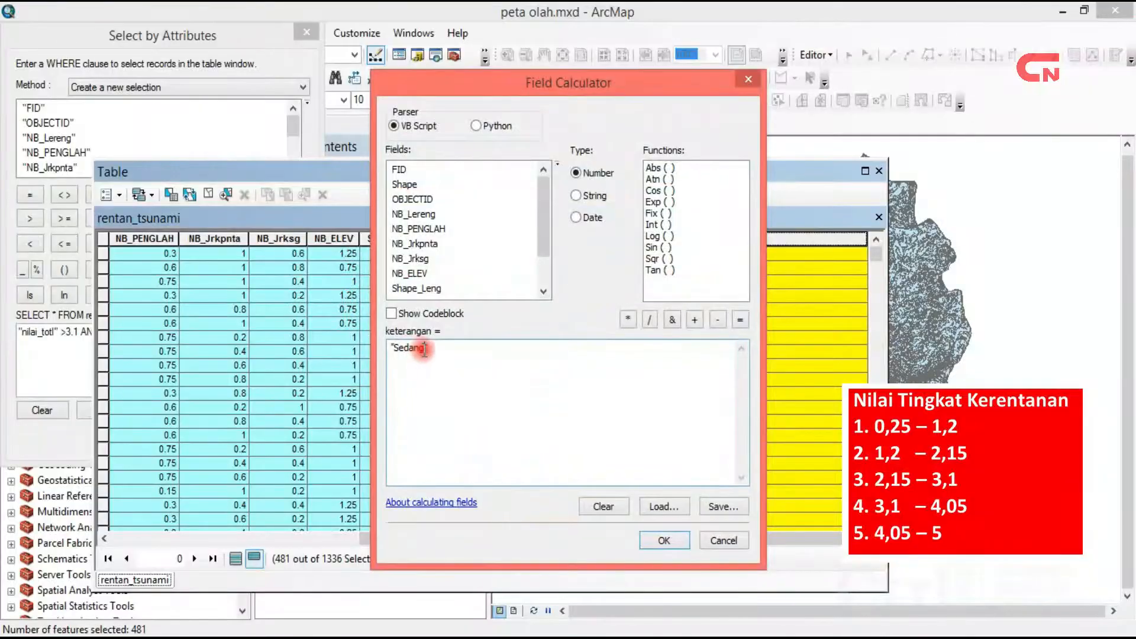
pyautogui.moveTo(428, 348); pyautogui.dragTo(396, 346)
pyautogui.press('Tab')
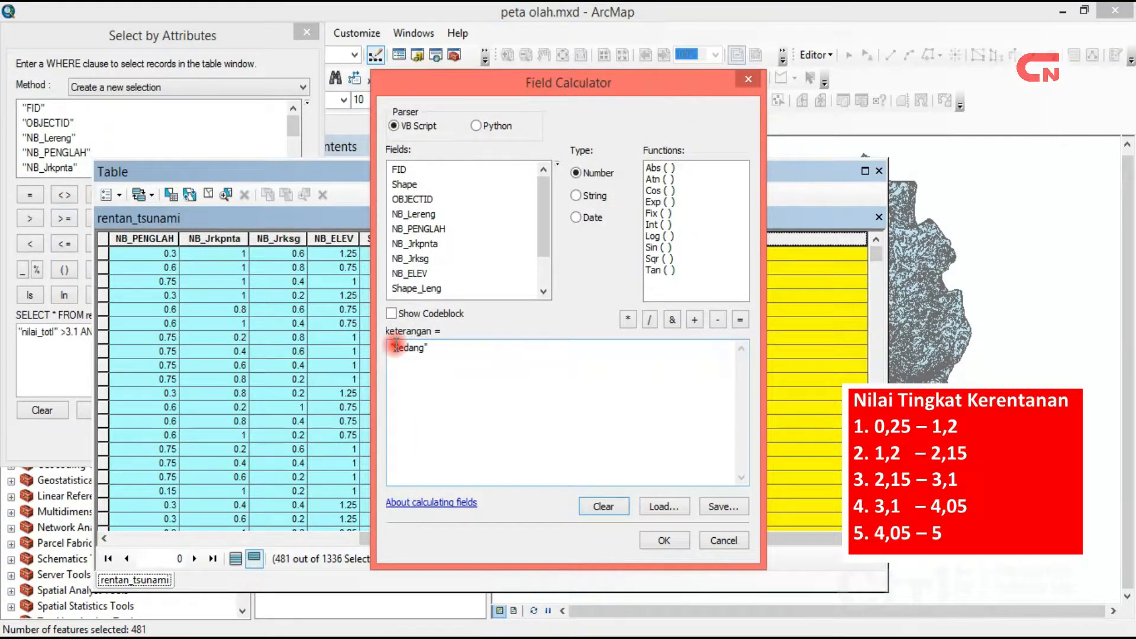
pyautogui.press('t')
pyautogui.moveTo(425, 350); pyautogui.dragTo(395, 350)
pyautogui.write('T')
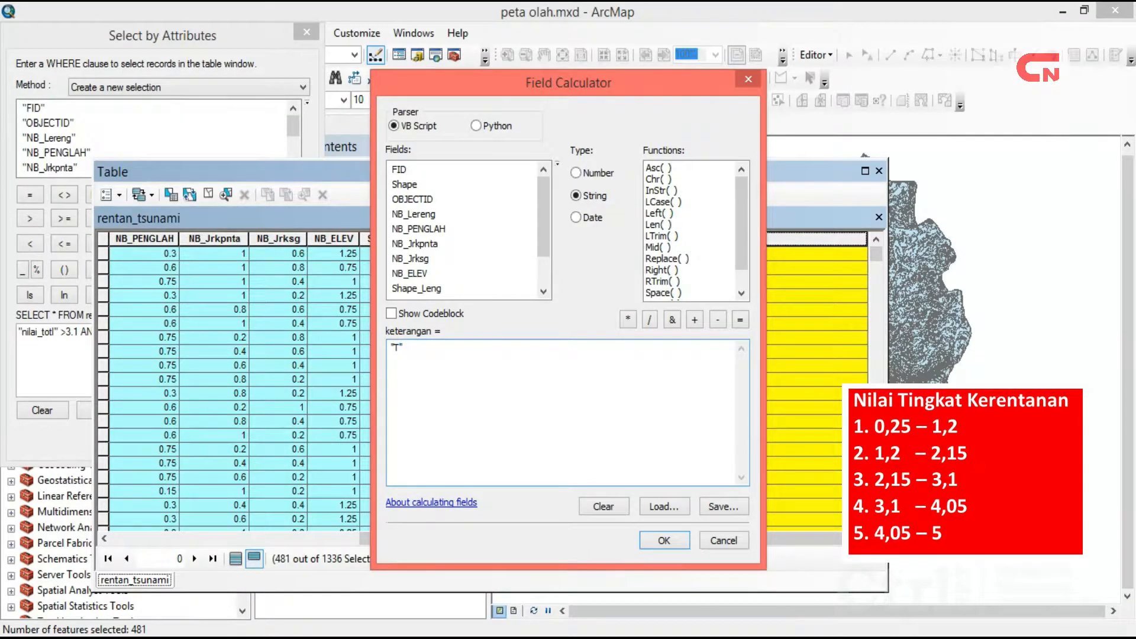
pyautogui.write('inggi')
pyautogui.click(663, 540)
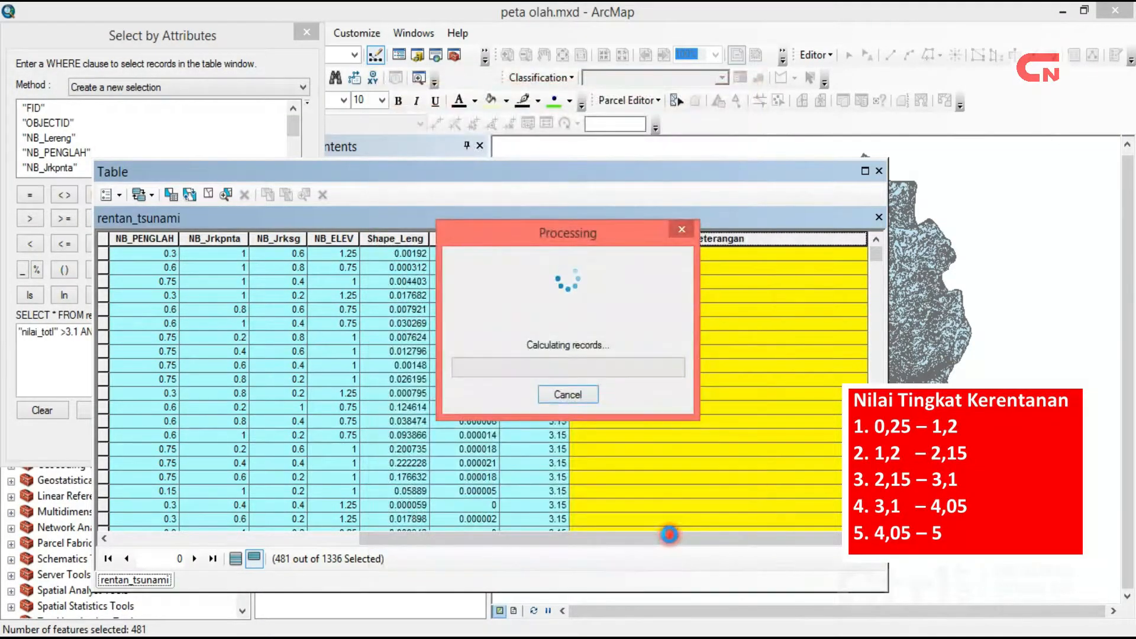
# - Select the records of the fifth vulnerability class with the query "nilai_totl" >4.05 AND "nilai_totl" <=5
pyautogui.click(167, 194)
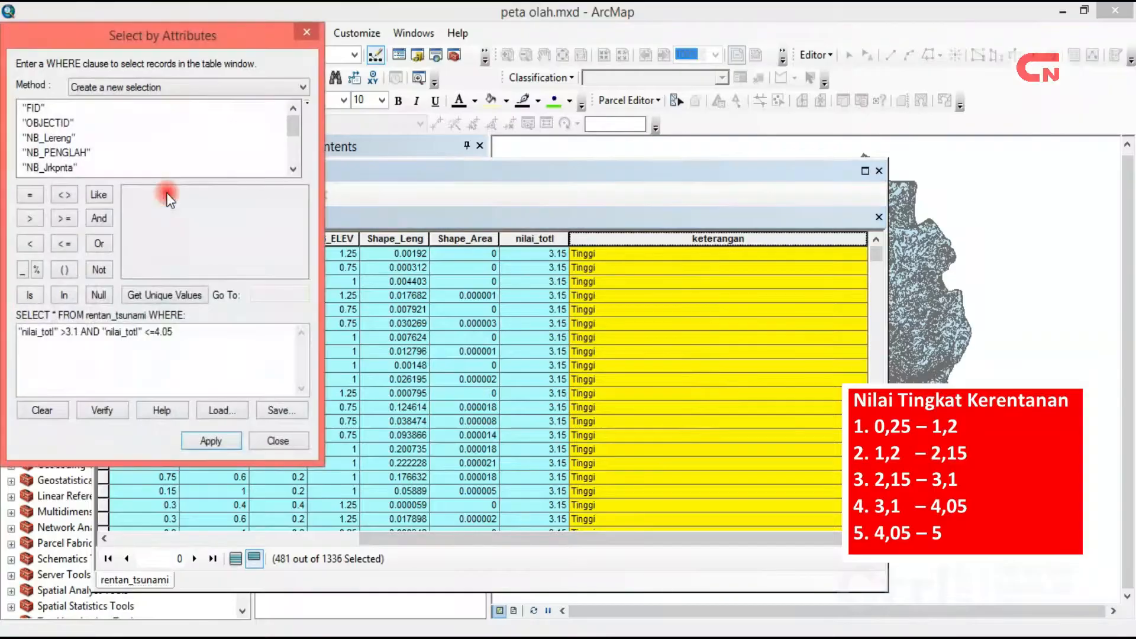
pyautogui.click(69, 335)
pyautogui.press('BackSpace')
pyautogui.write('4')
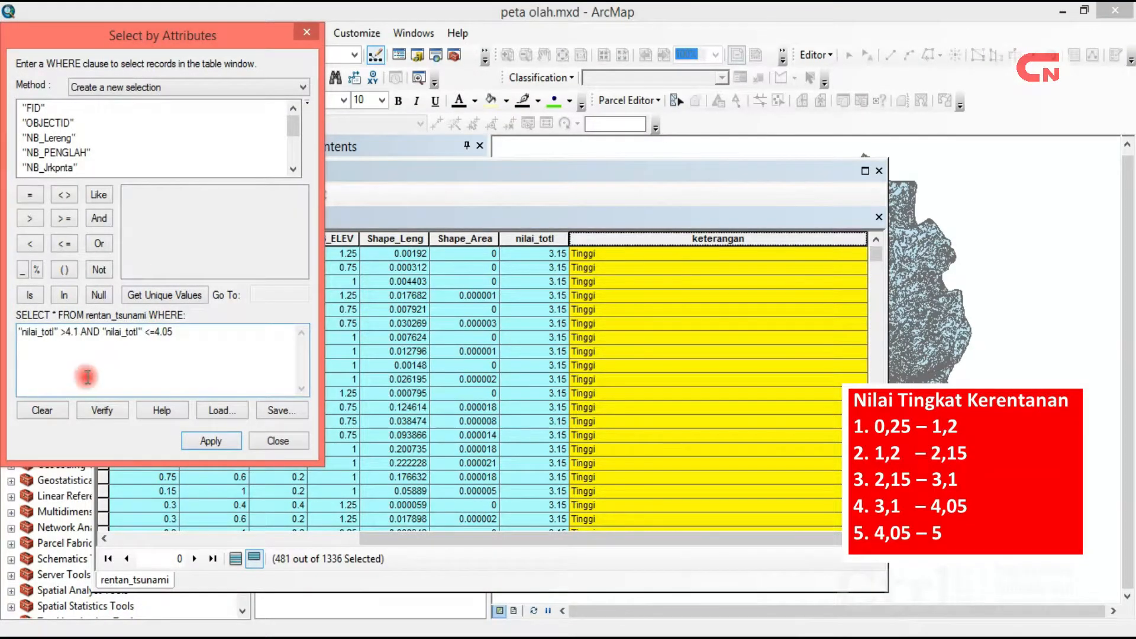
pyautogui.click(80, 336)
pyautogui.press('BackSpace')
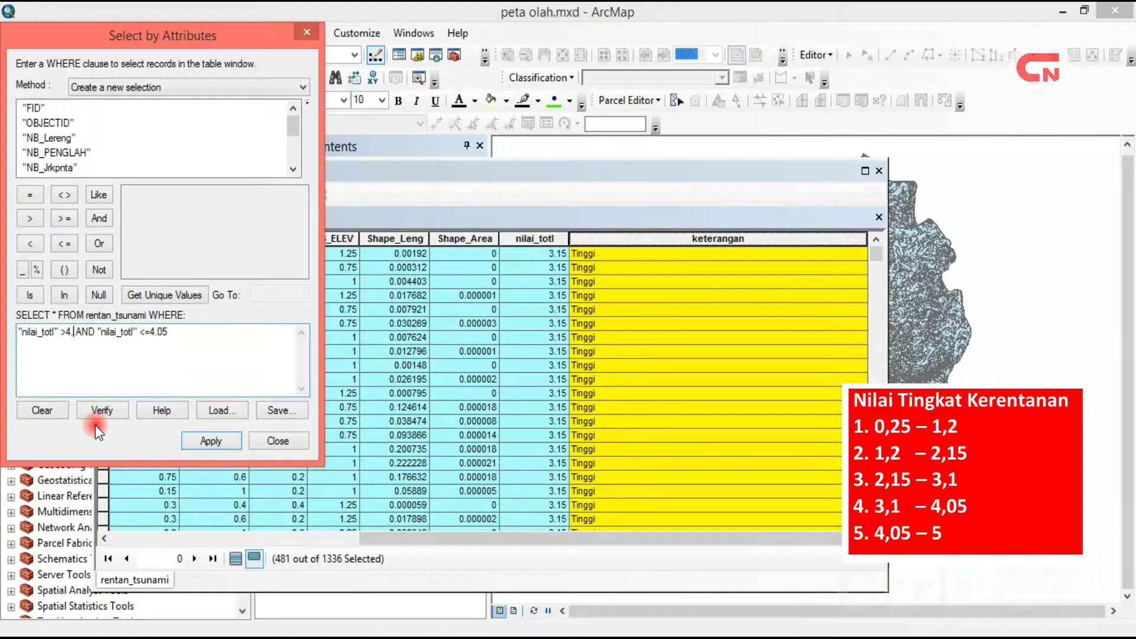
pyautogui.write('05')
pyautogui.click(162, 332)
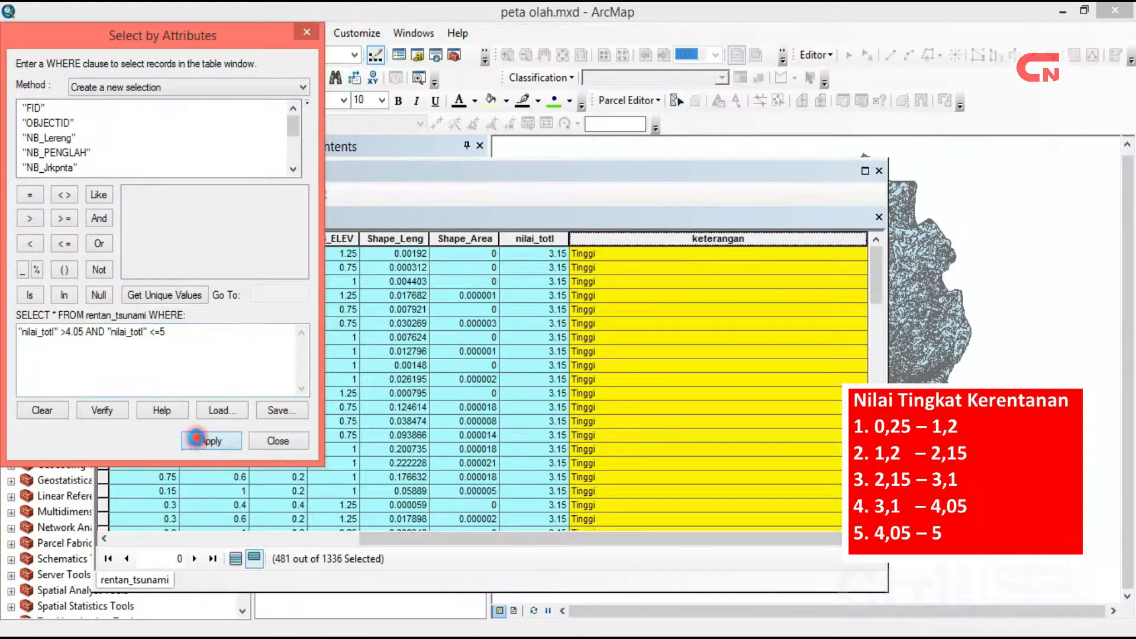
pyautogui.click(211, 440)
pyautogui.rightClick(655, 236)
pyautogui.click(726, 348)
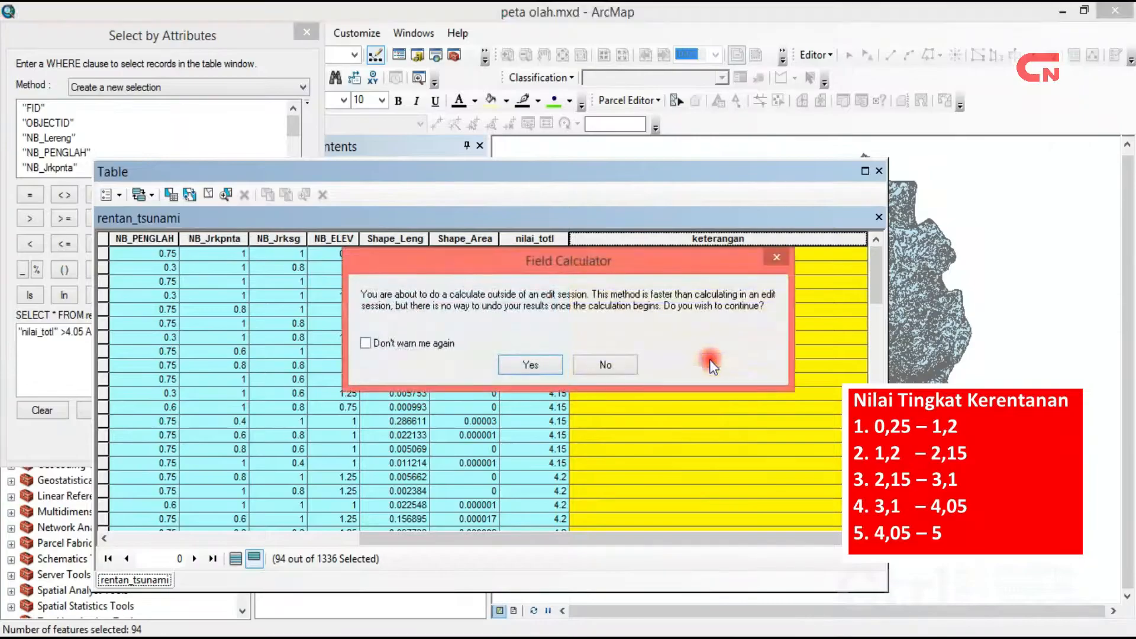
pyautogui.click(622, 361)
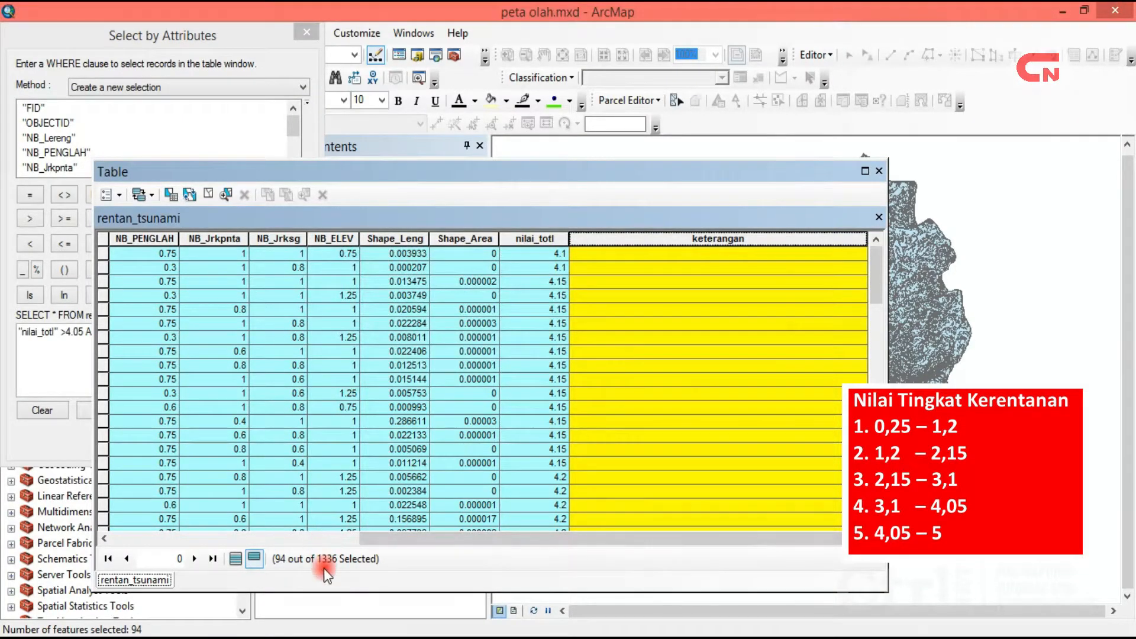
# - Fill the keterangan field of the selected records with "Sangat Tinggi" using the Field Calculator
pyautogui.rightClick(736, 240)
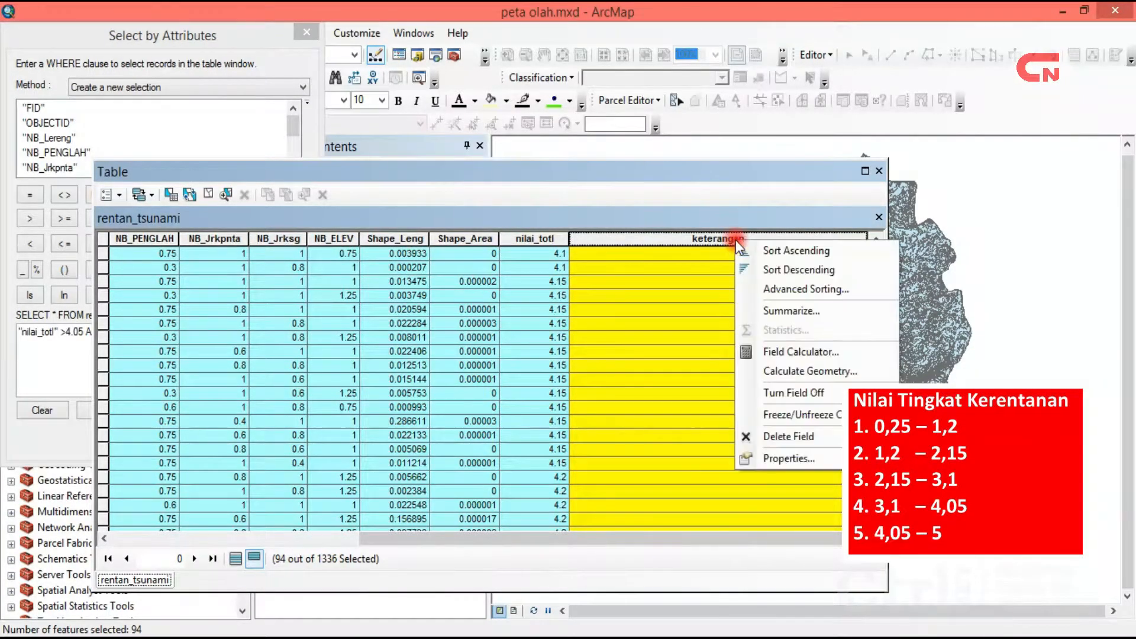
pyautogui.click(783, 348)
pyautogui.click(506, 365)
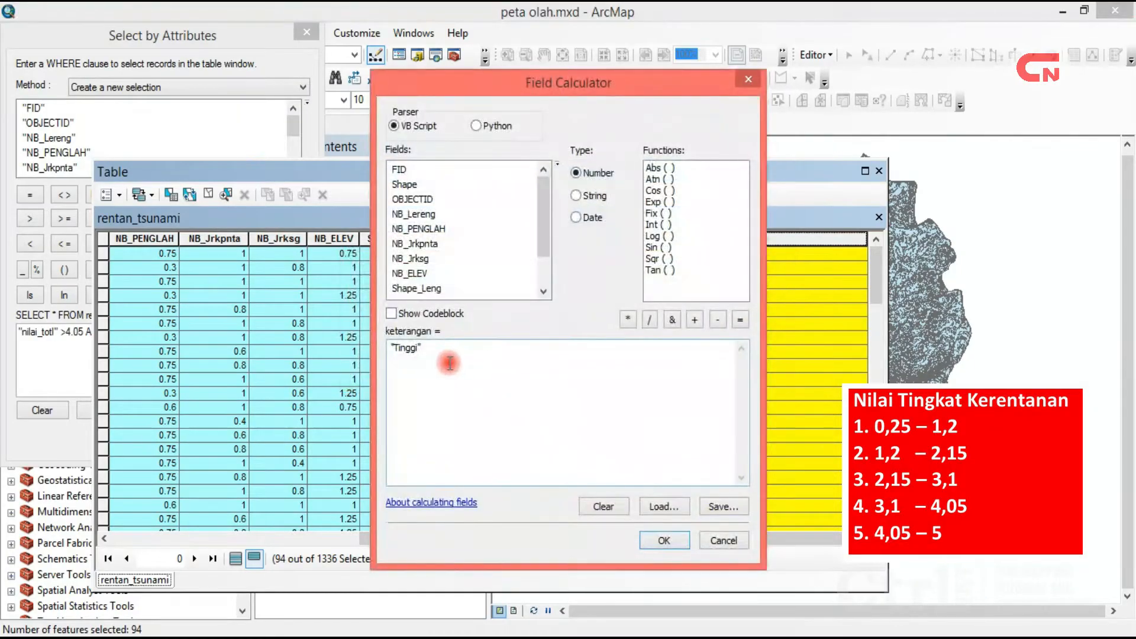
pyautogui.click(418, 374)
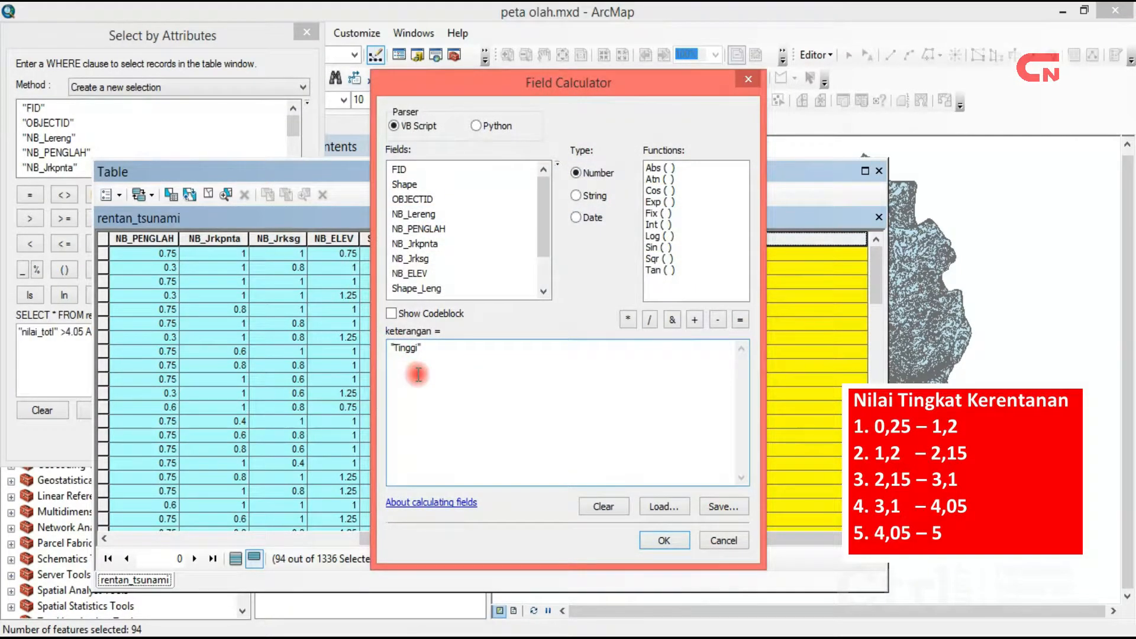
pyautogui.click(394, 348)
pyautogui.write('Sangat')
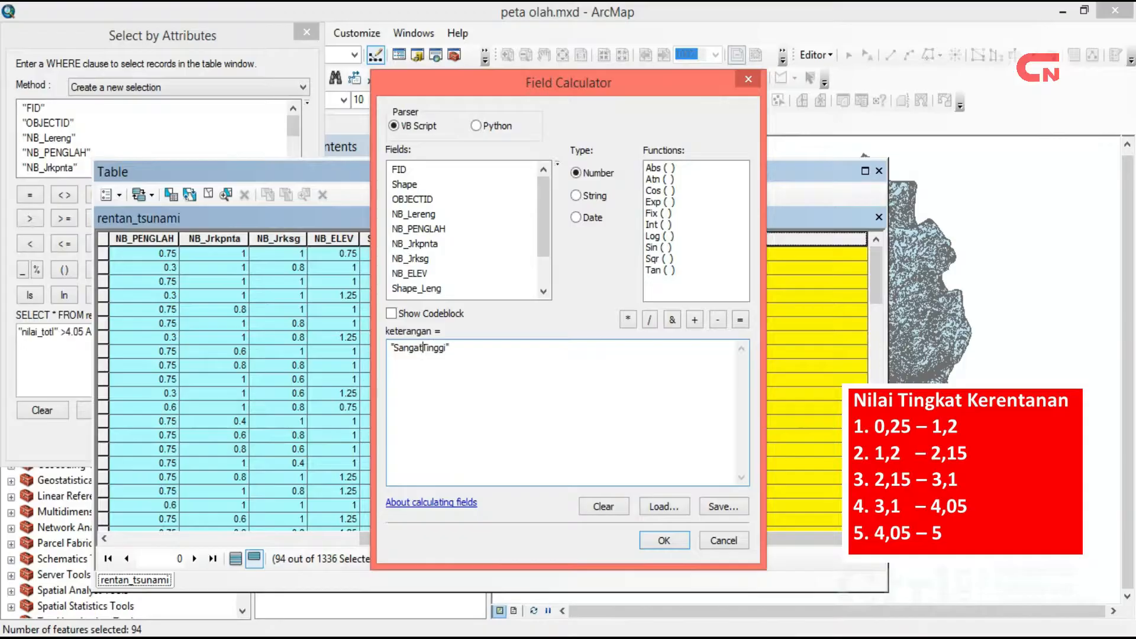
pyautogui.click(656, 540)
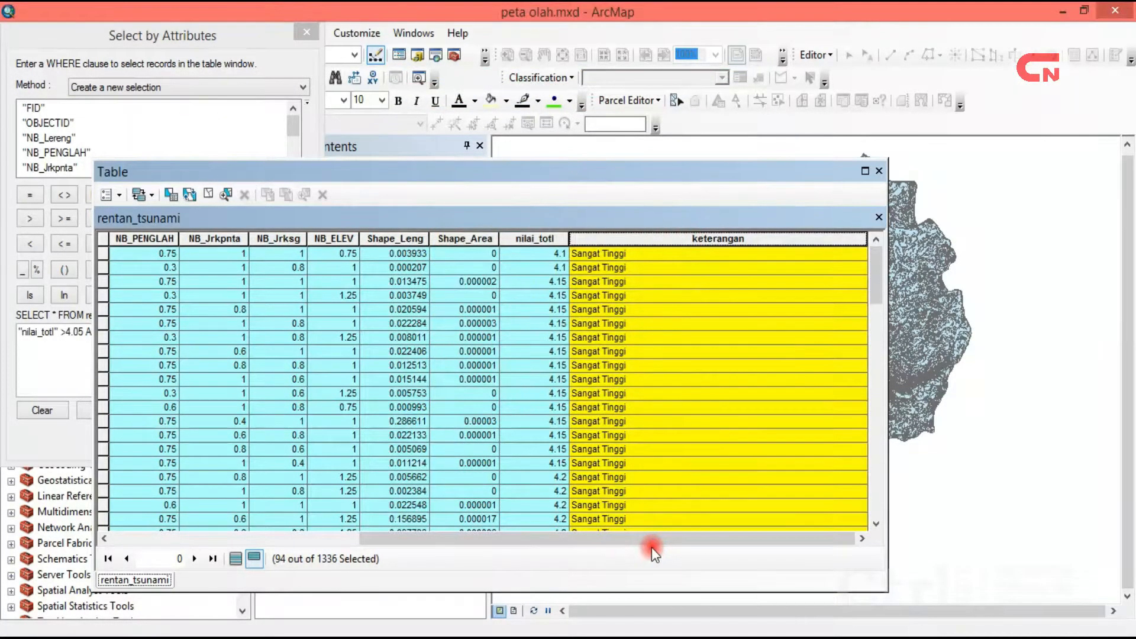
# - Show all records of rentan_tsunami with the selection cleared, and close the attribute table
pyautogui.click(235, 558)
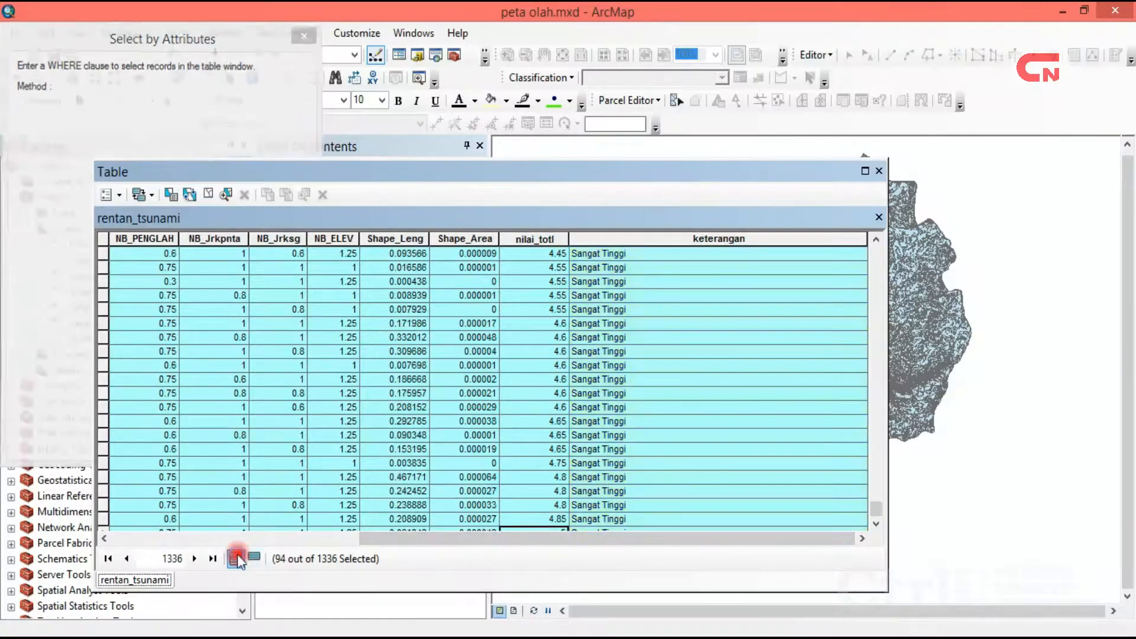
pyautogui.click(104, 241)
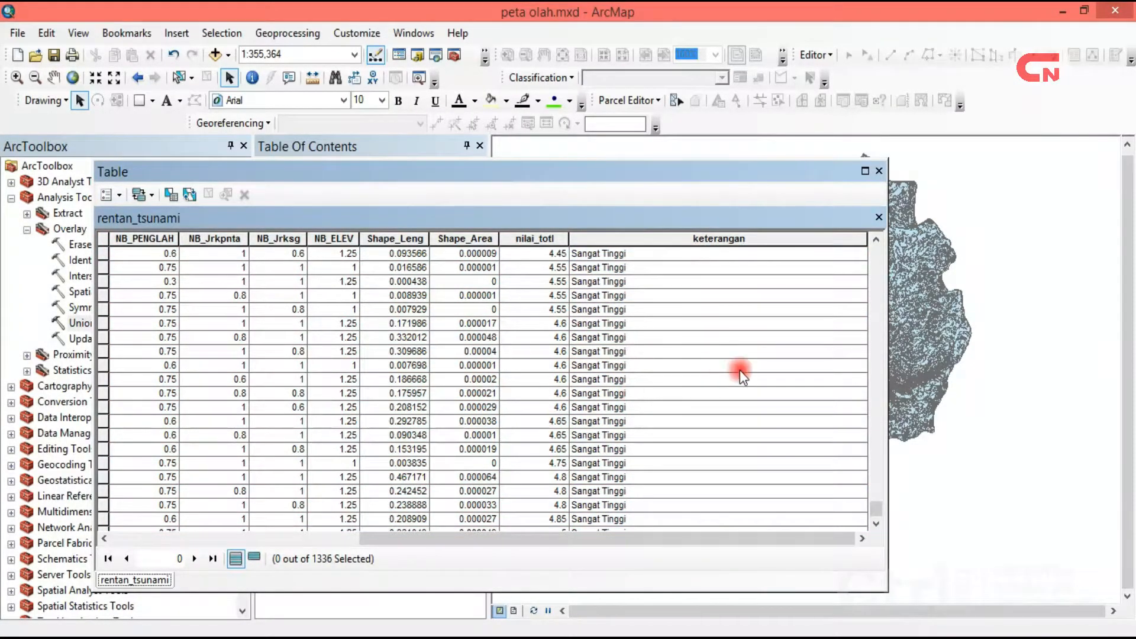
pyautogui.click(880, 171)
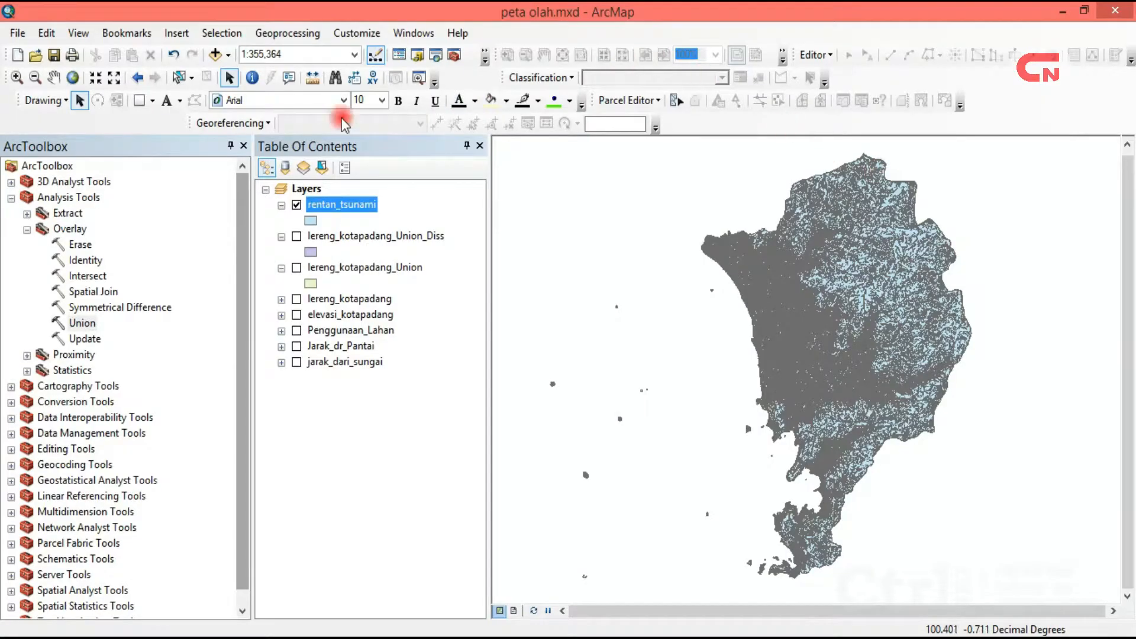
# - Set the rentan_tsunami layer's symbology to unique values of the keterangan field and add all its values
pyautogui.rightClick(342, 203)
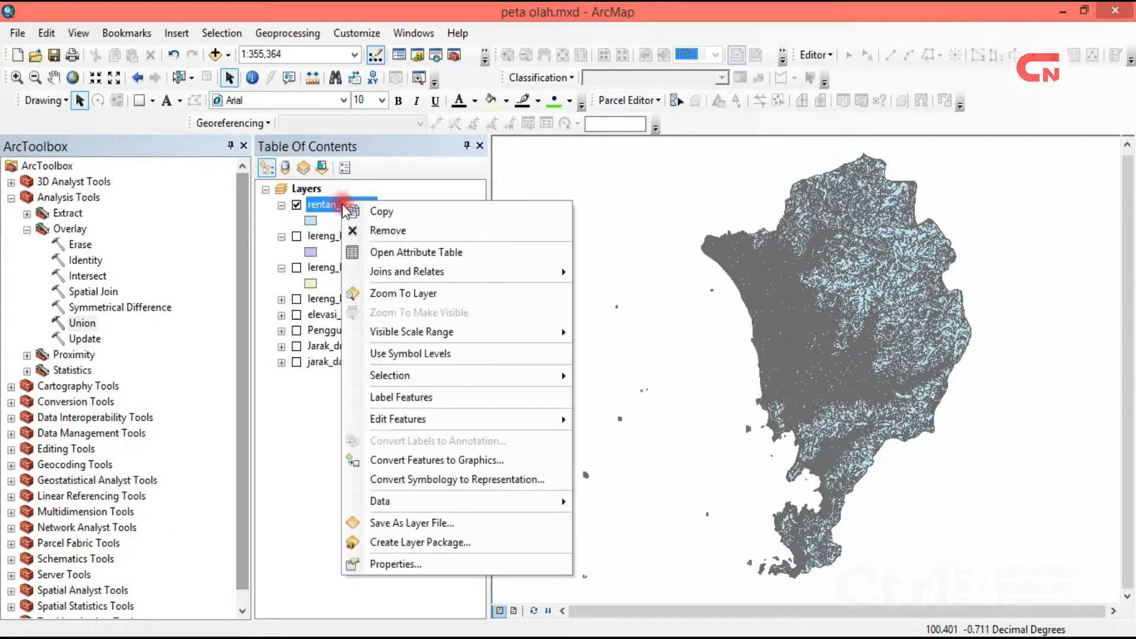
pyautogui.click(474, 567)
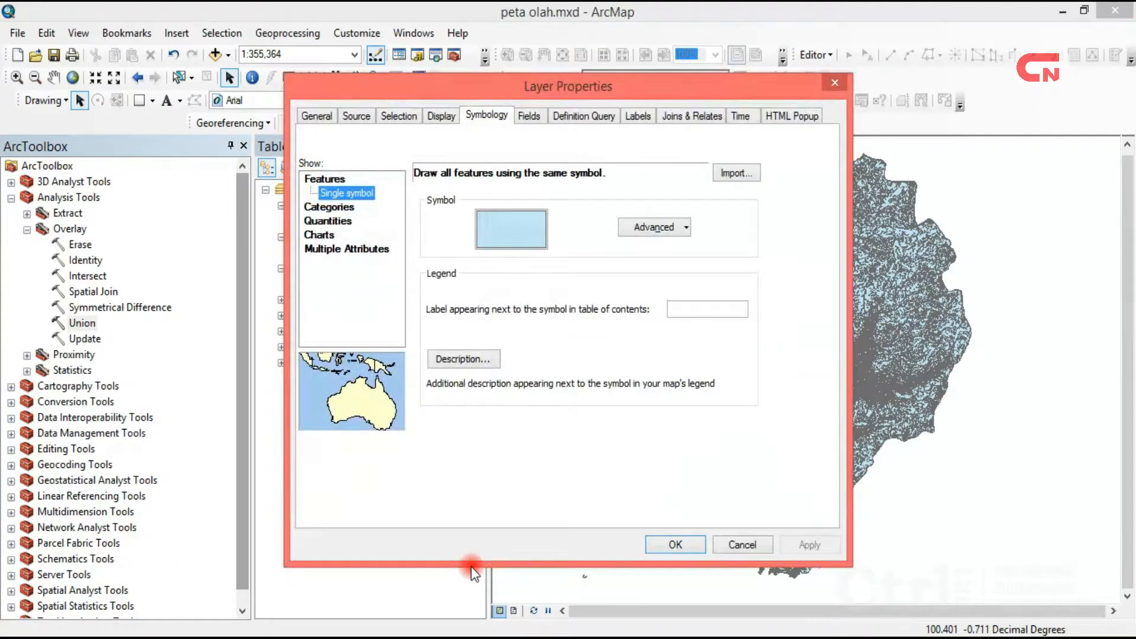
pyautogui.click(349, 207)
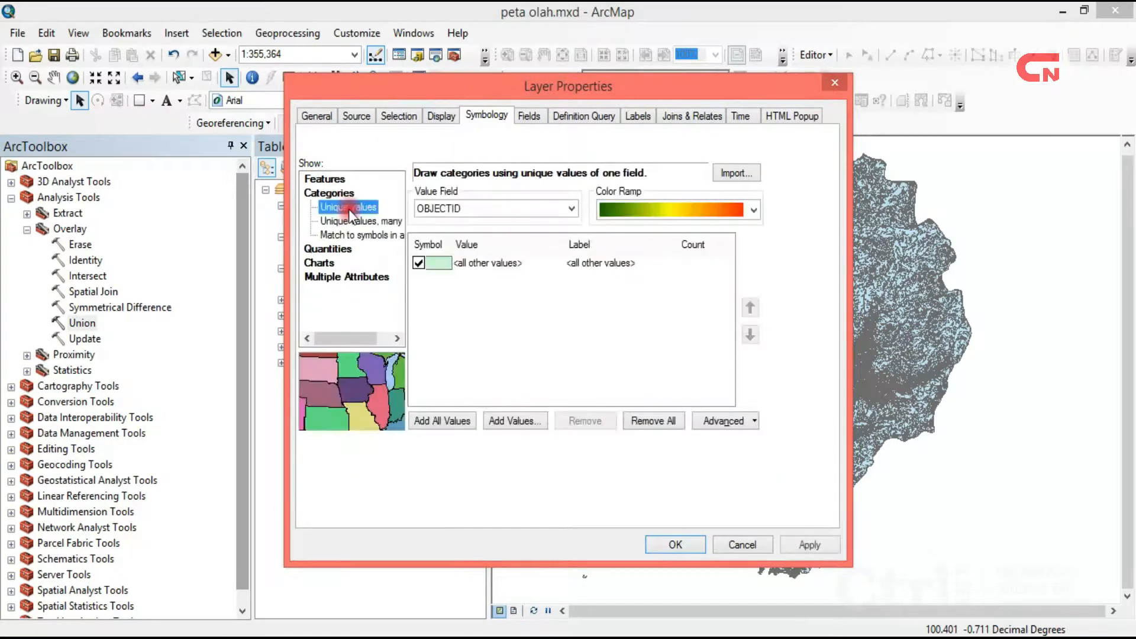
pyautogui.click(503, 208)
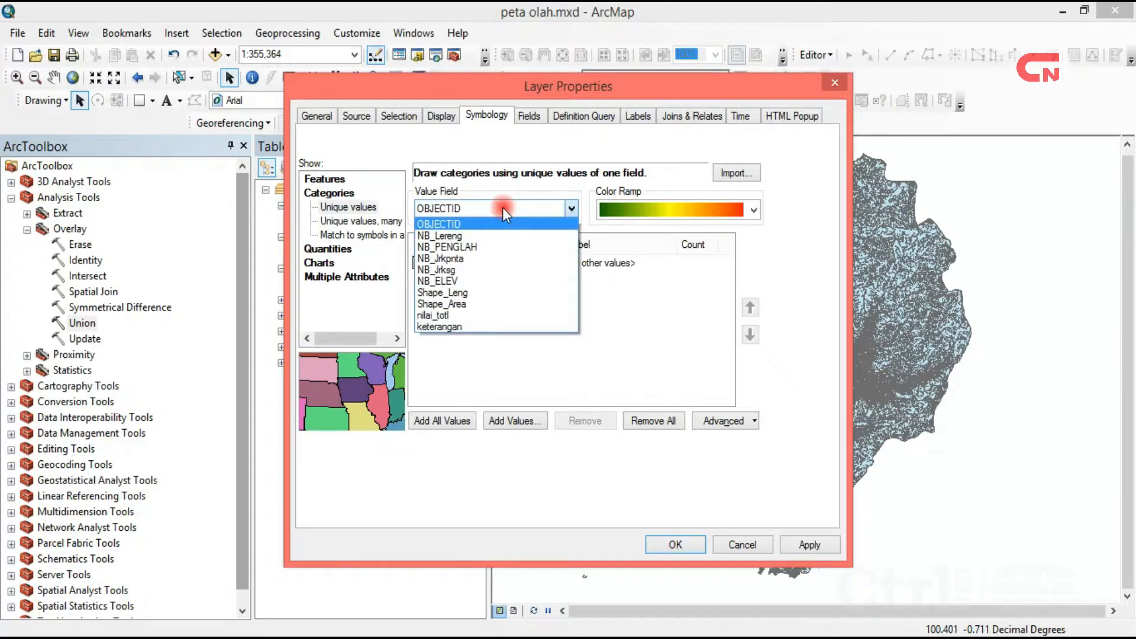
pyautogui.click(439, 327)
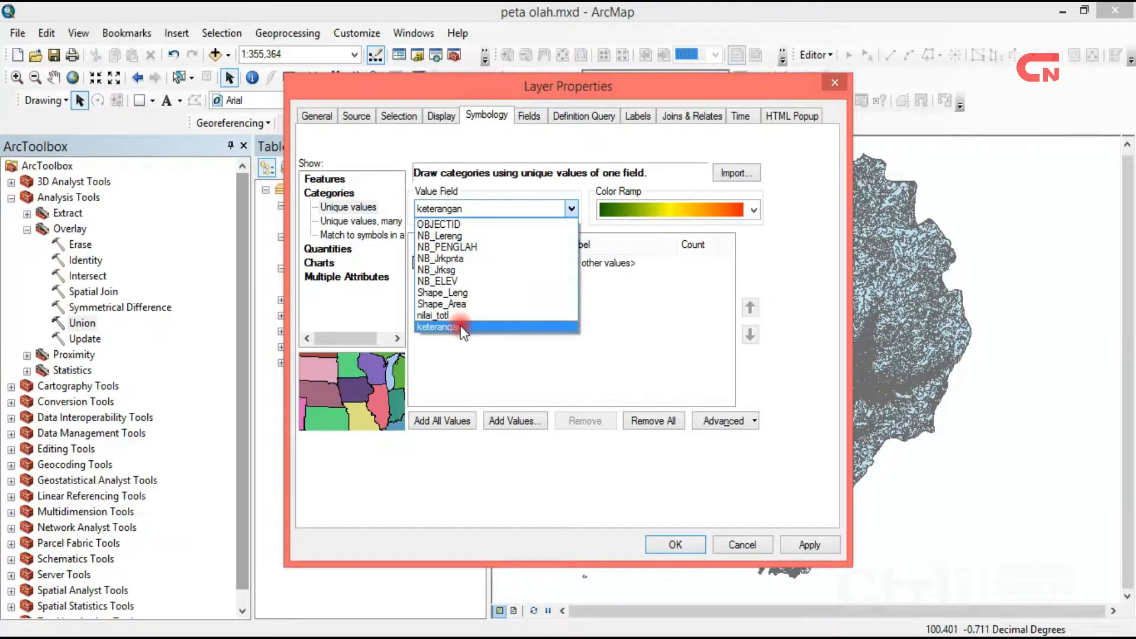
pyautogui.click(456, 424)
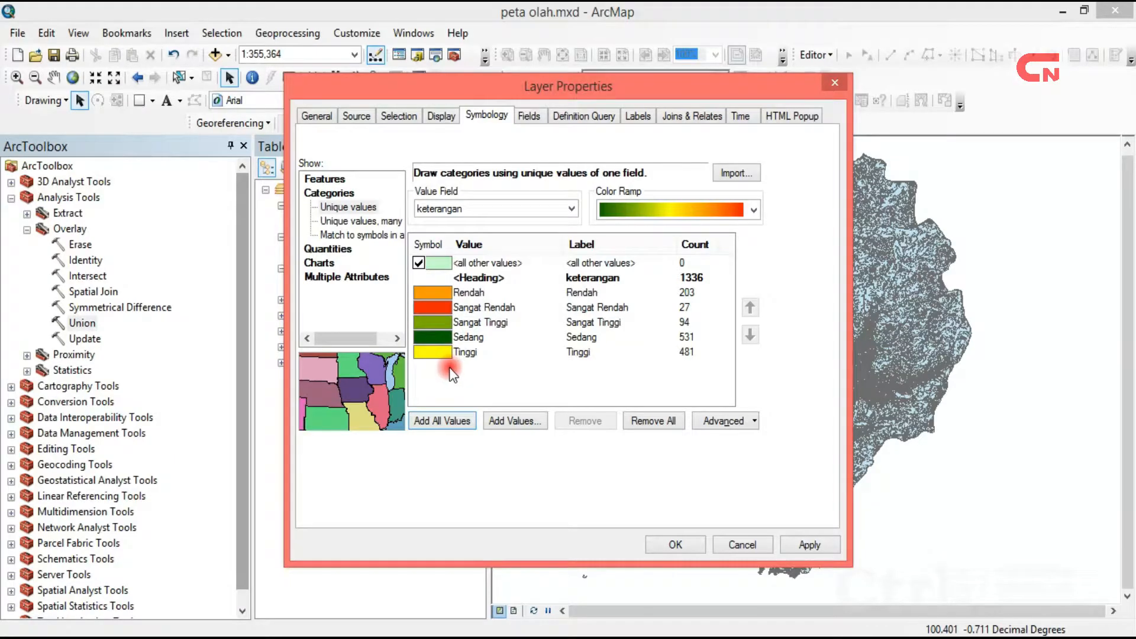
# - Reorder the keterangan classes in the symbology as Sangat Rendah, Rendah, Sedang, Tinggi, Sangat Tinggi
pyautogui.click(439, 319)
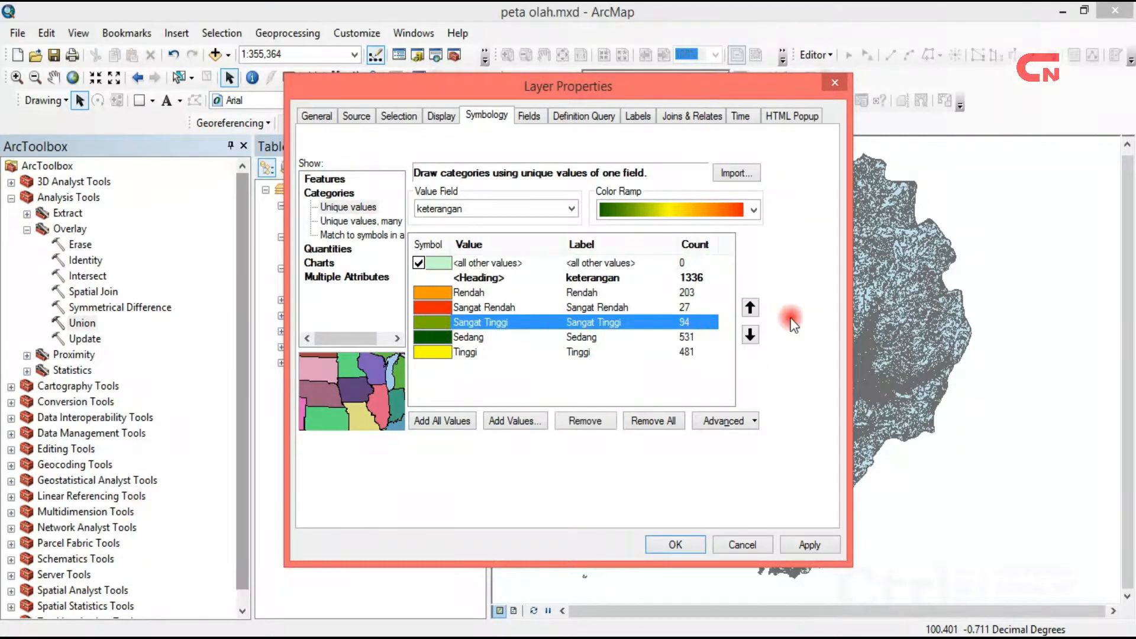
pyautogui.click(750, 335)
pyautogui.click(750, 335)
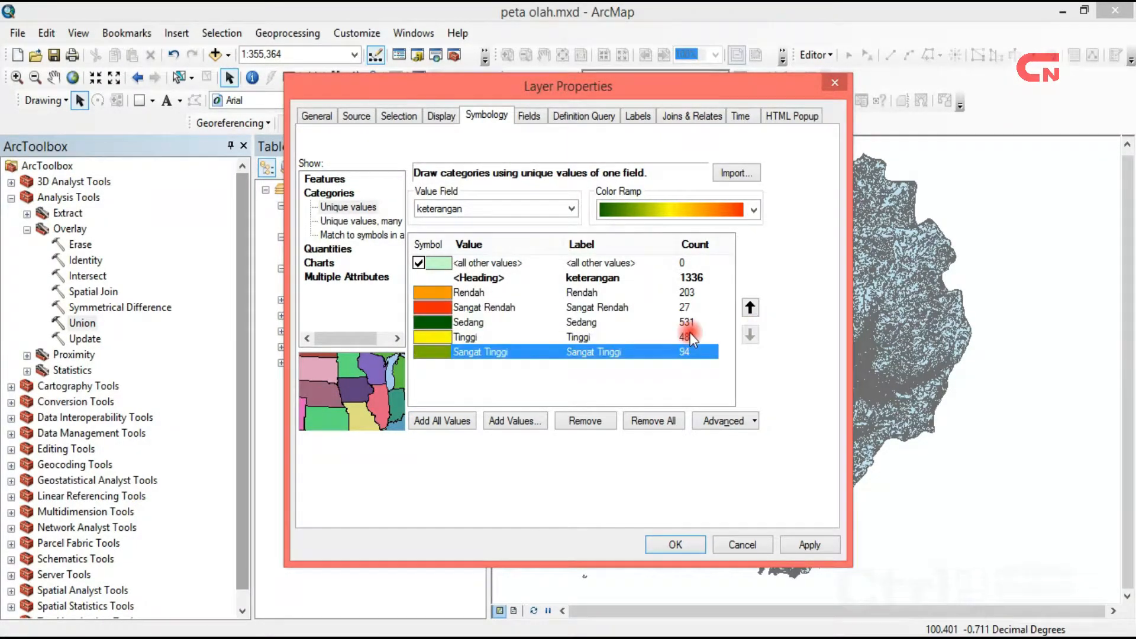
pyautogui.click(447, 306)
pyautogui.click(750, 307)
pyautogui.click(586, 336)
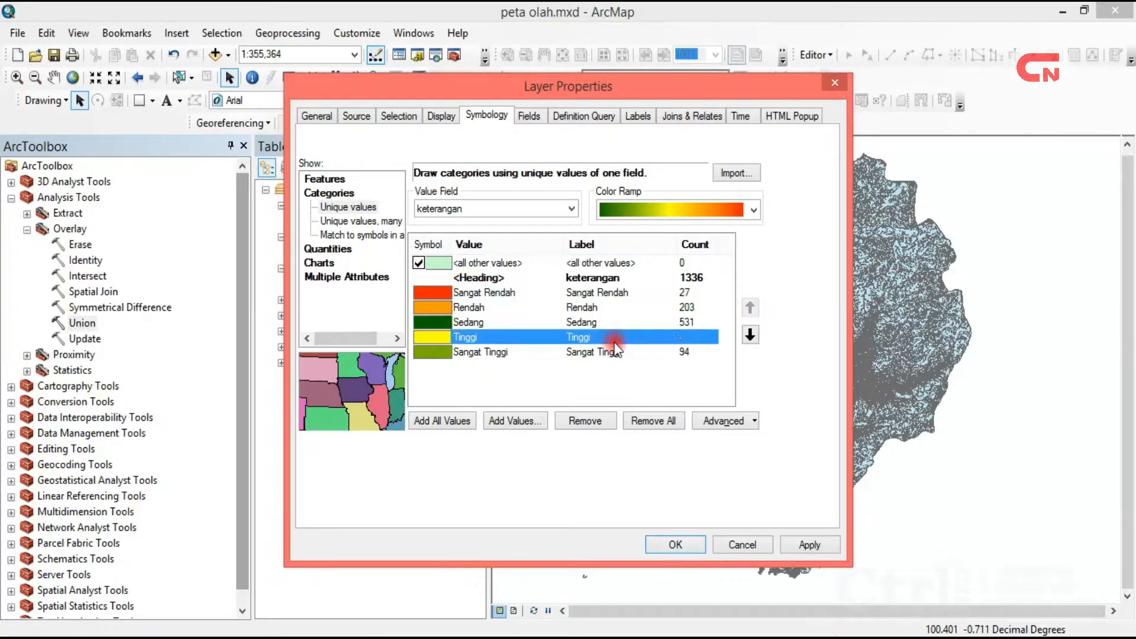
pyautogui.click(586, 337)
pyautogui.click(515, 376)
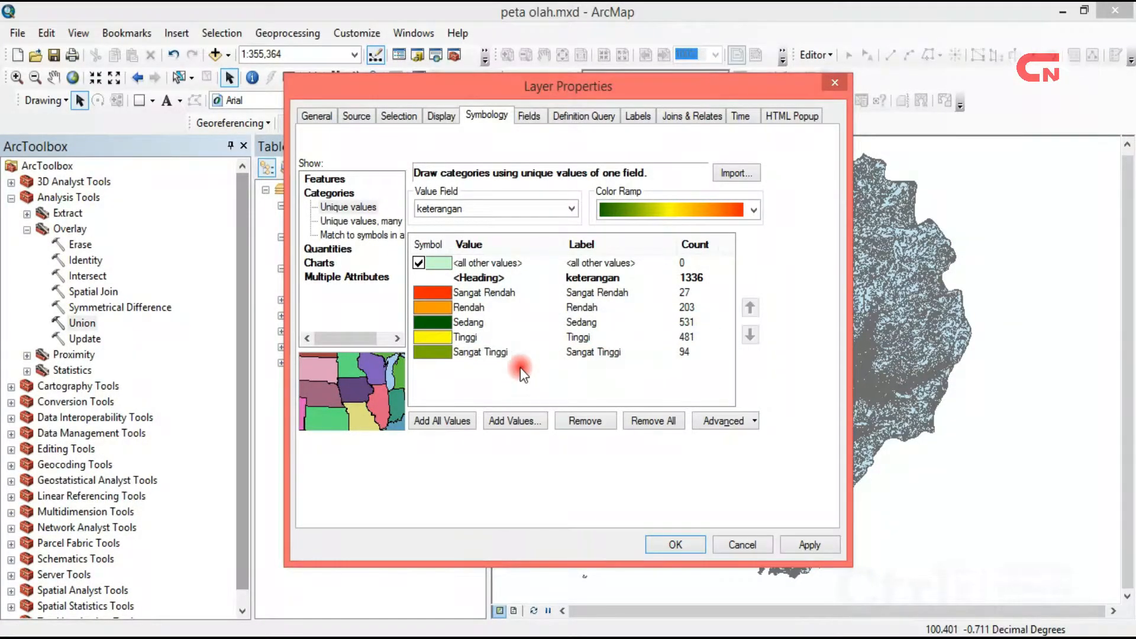
# - Reapply the green-yellow-red color ramp to the reordered classes and exclude the all other values class
pyautogui.click(753, 208)
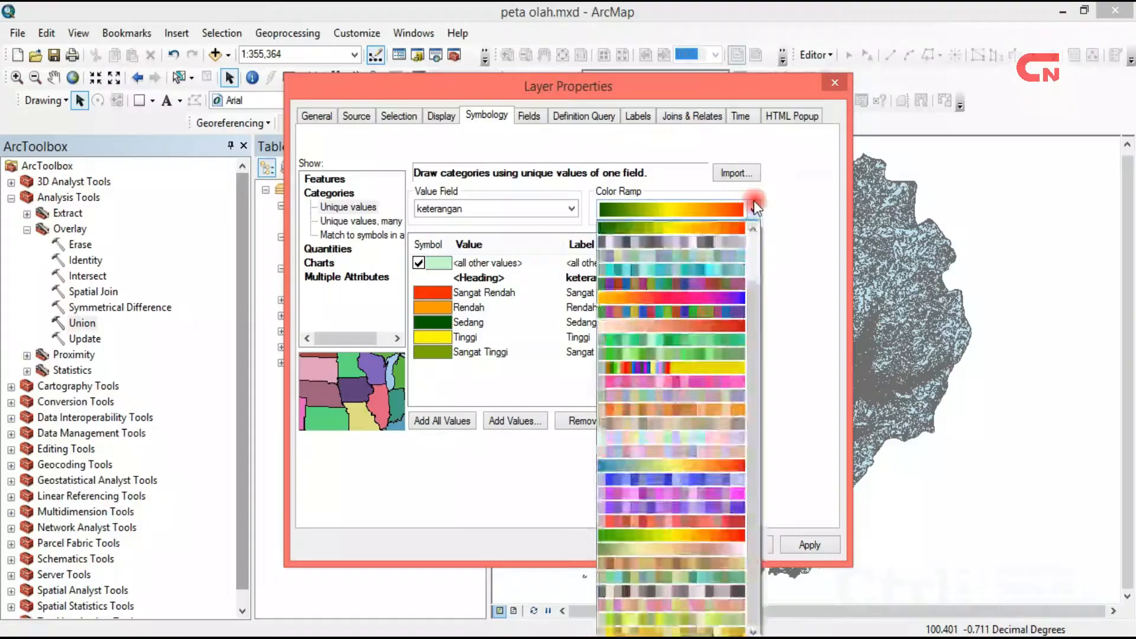
pyautogui.click(739, 227)
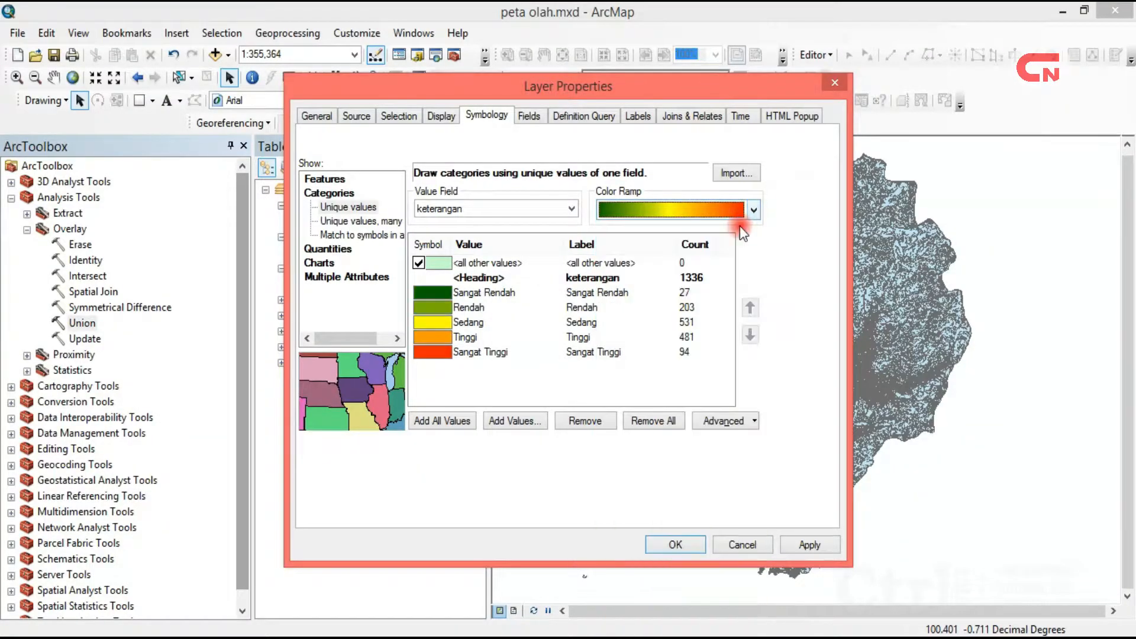
pyautogui.click(419, 262)
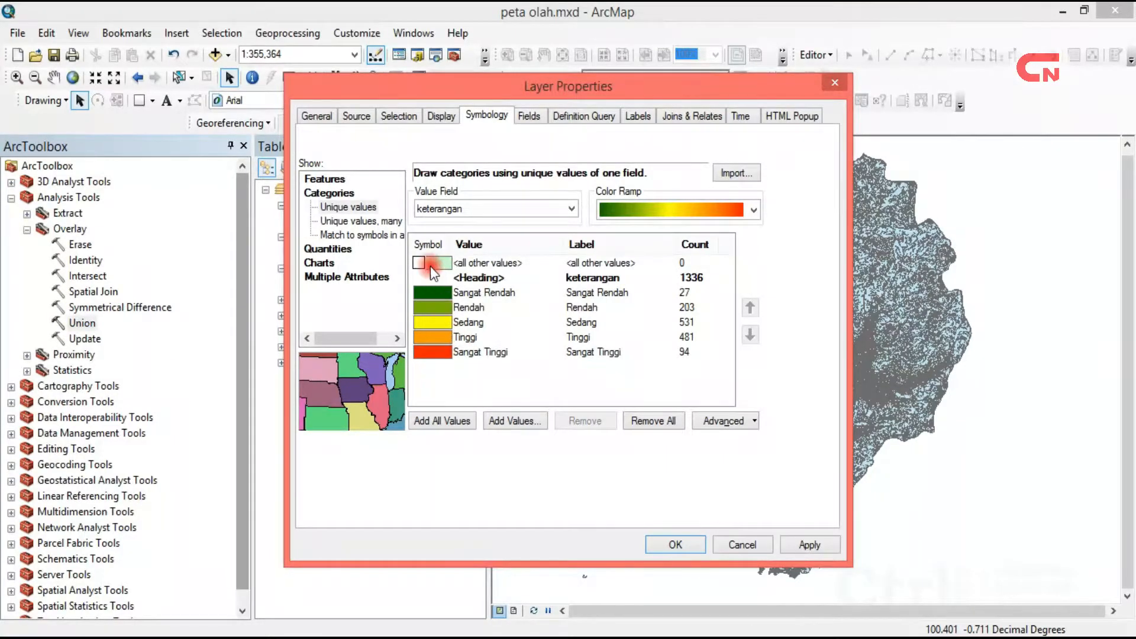
# - Set the outline color of the Sangat Rendah and Rendah class symbols to no color
pyautogui.click(432, 289)
pyautogui.doubleClick(432, 289)
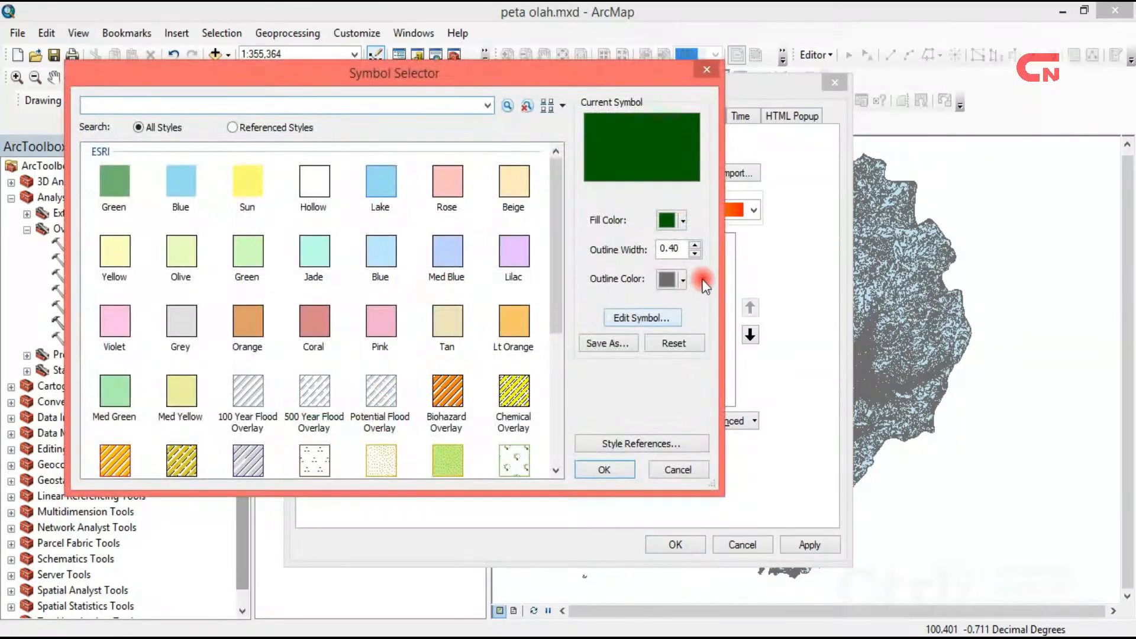
pyautogui.click(684, 279)
pyautogui.click(662, 303)
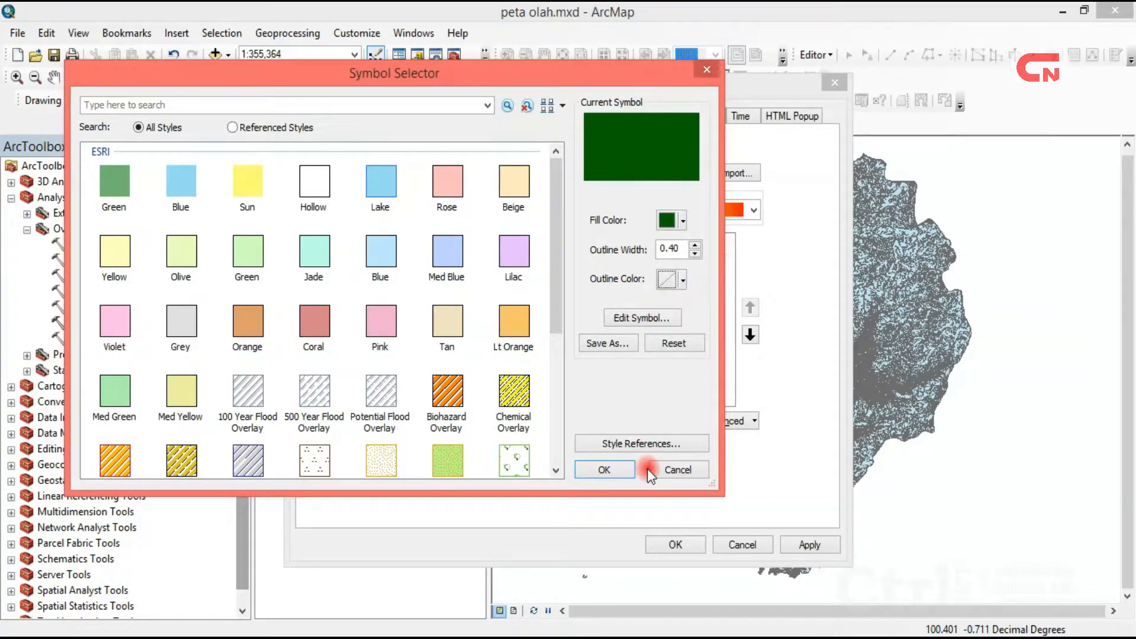
pyautogui.click(610, 467)
pyautogui.doubleClick(430, 309)
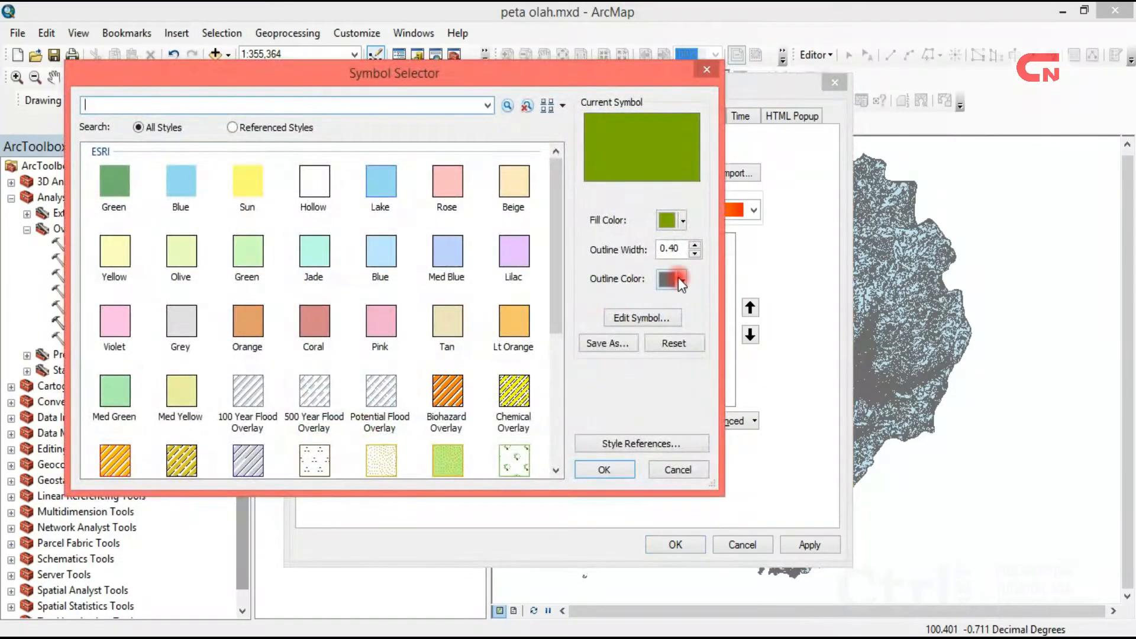
pyautogui.click(678, 278)
pyautogui.click(657, 304)
pyautogui.click(626, 464)
# - Set the outlines of the Sedang, Tinggi and Sangat Tinggi symbols to no color and apply the symbology to the layer
pyautogui.doubleClick(435, 322)
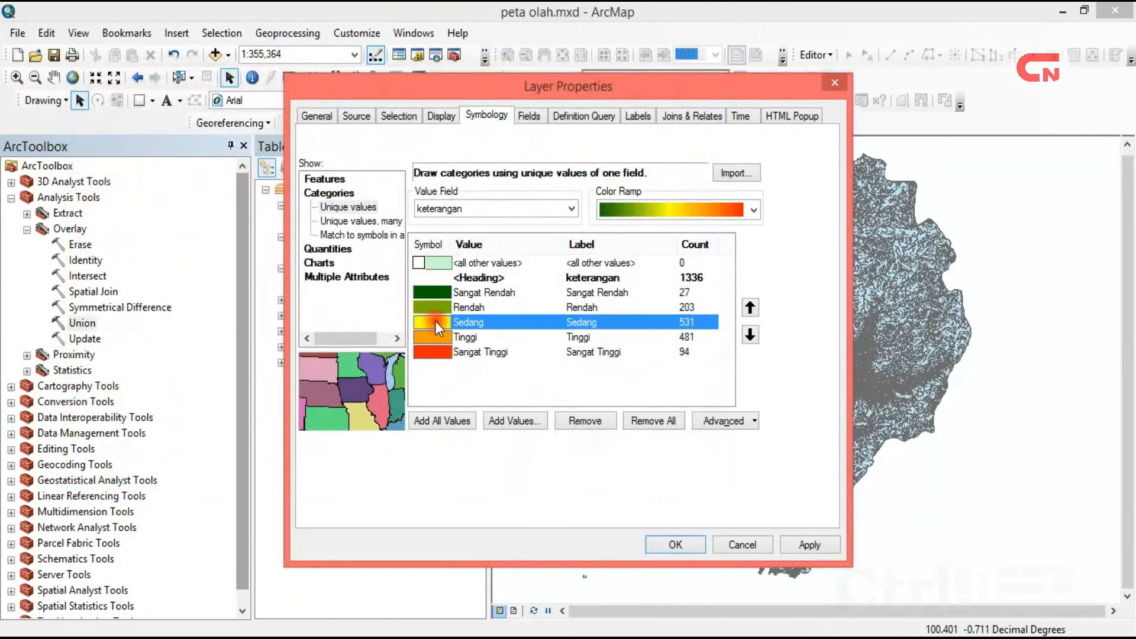
pyautogui.click(684, 289)
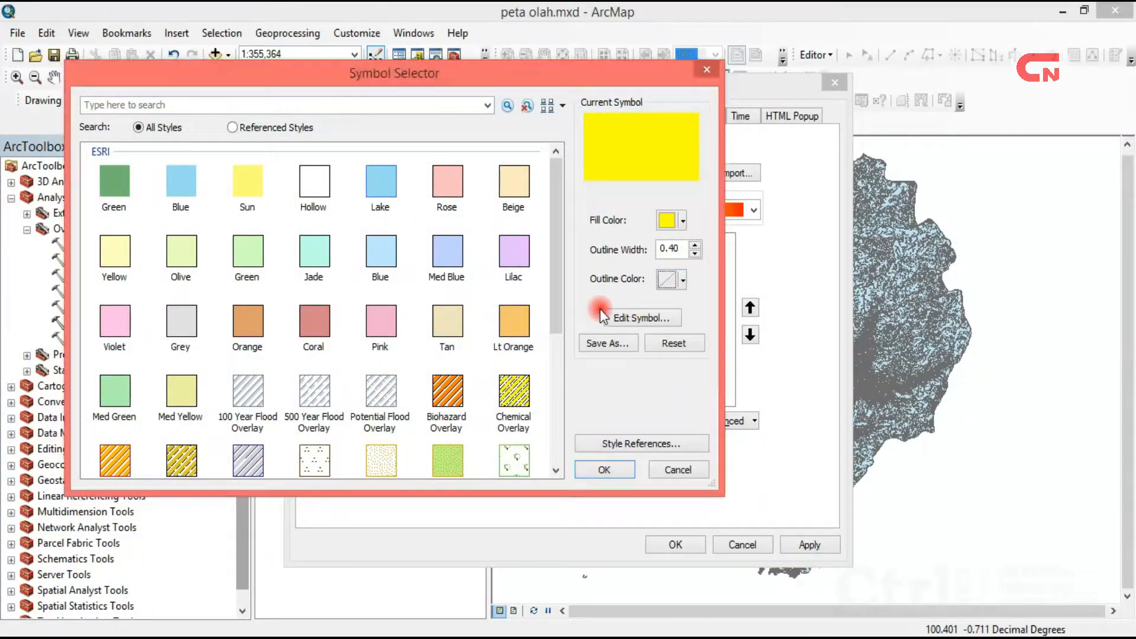
pyautogui.click(620, 472)
pyautogui.doubleClick(434, 339)
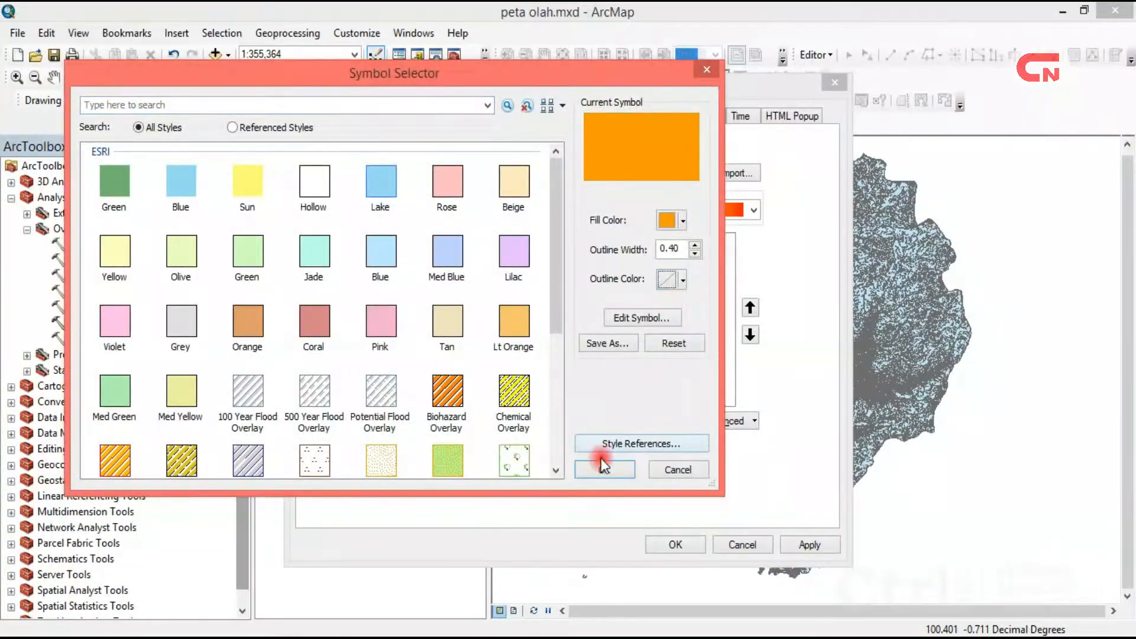
pyautogui.click(604, 469)
pyautogui.doubleClick(434, 352)
pyautogui.click(683, 279)
pyautogui.click(530, 356)
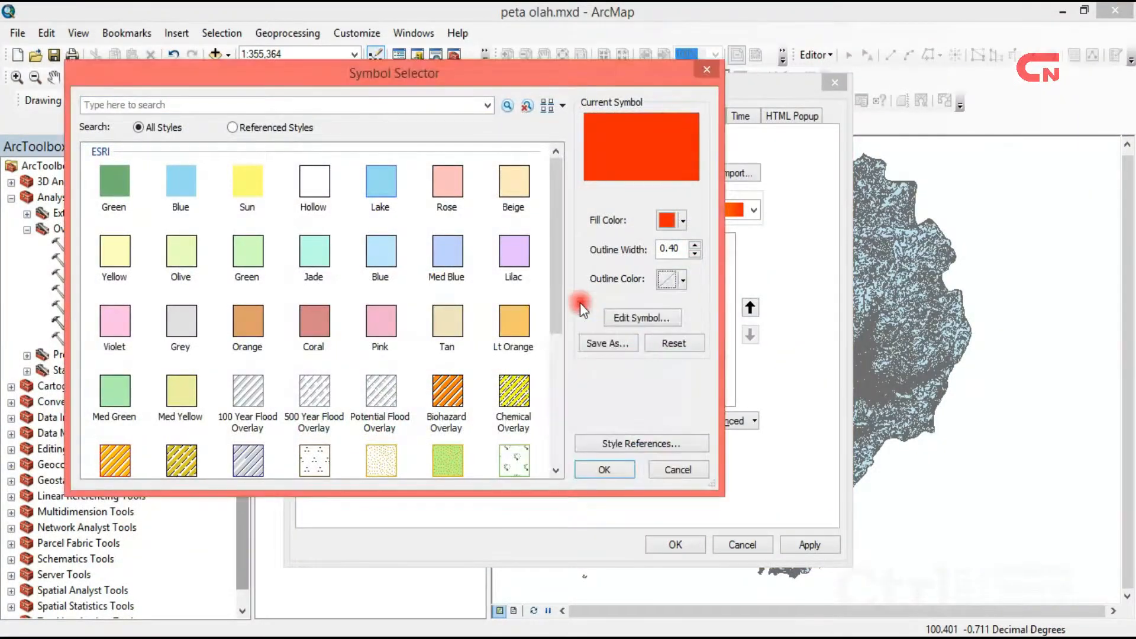
pyautogui.click(604, 467)
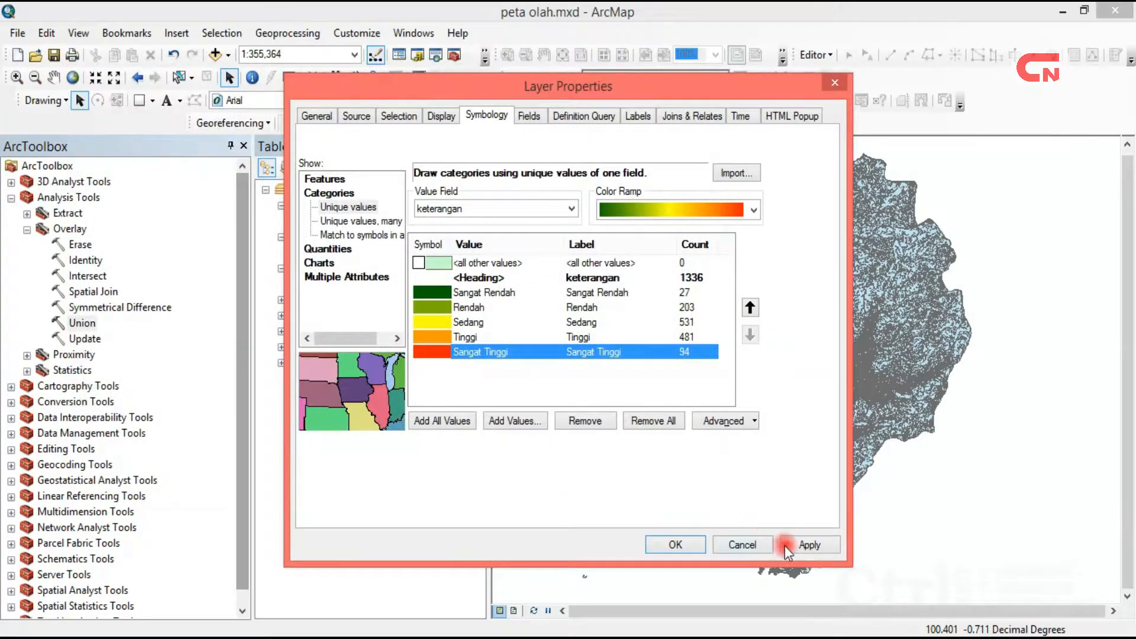
pyautogui.click(805, 545)
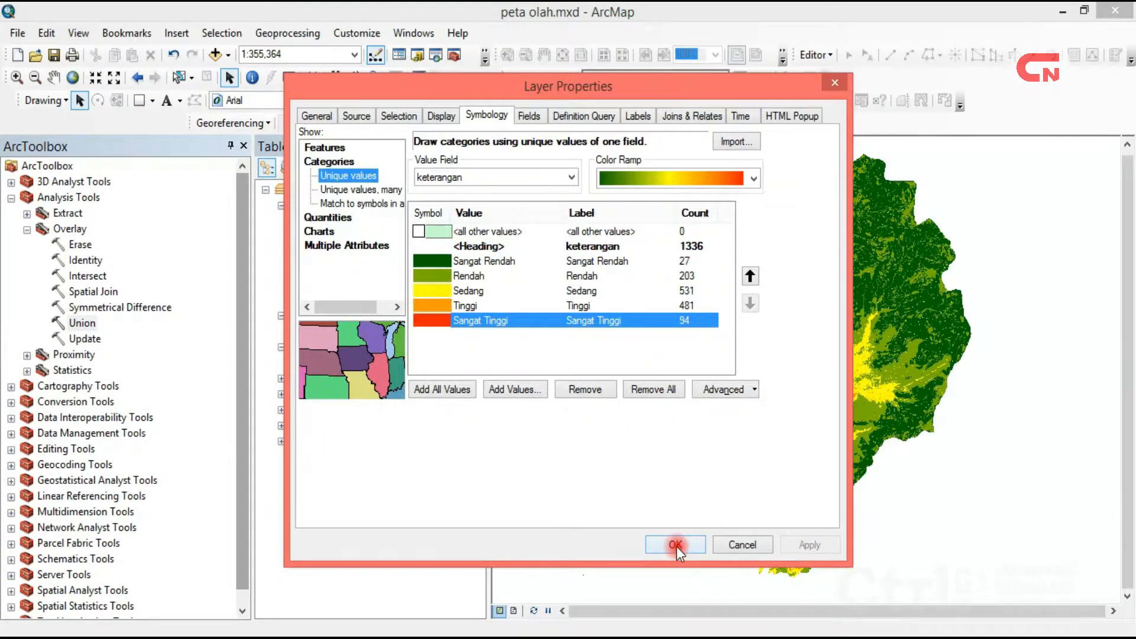
pyautogui.click(675, 544)
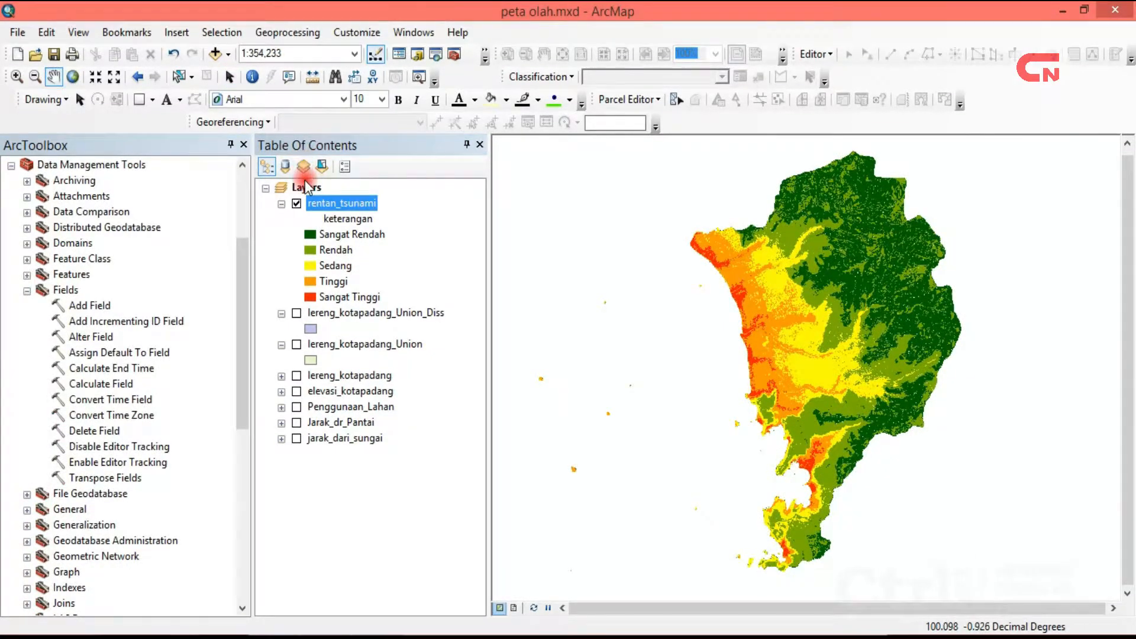
# - Set the Layers data frame's coordinate system to WGS 1984 UTM Zone 47S
pyautogui.click(305, 187)
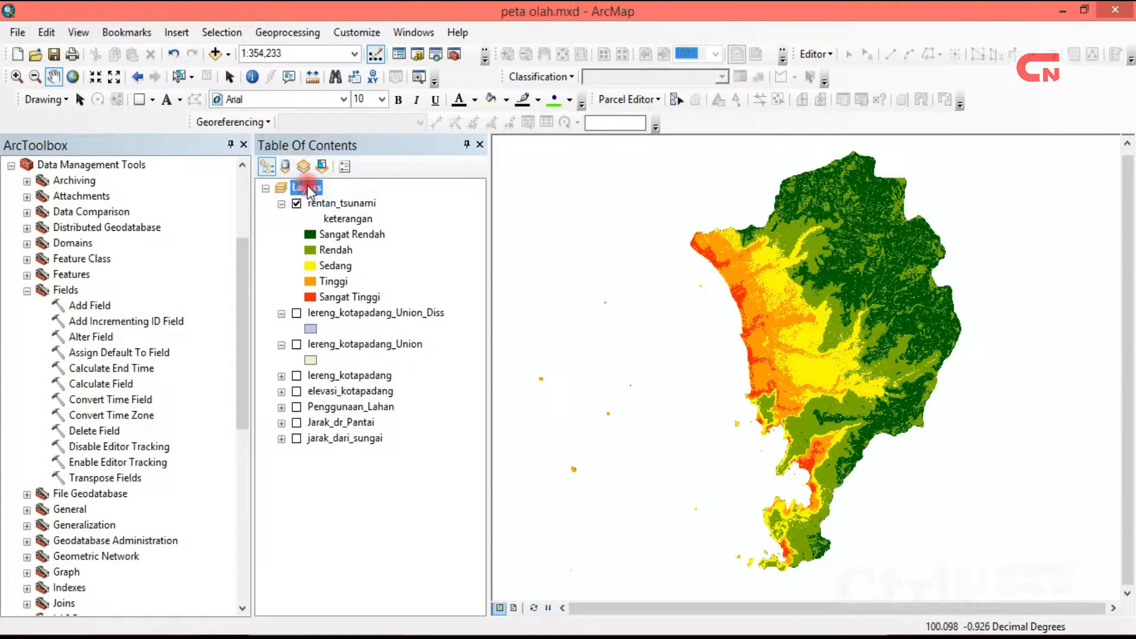
pyautogui.rightClick(306, 186)
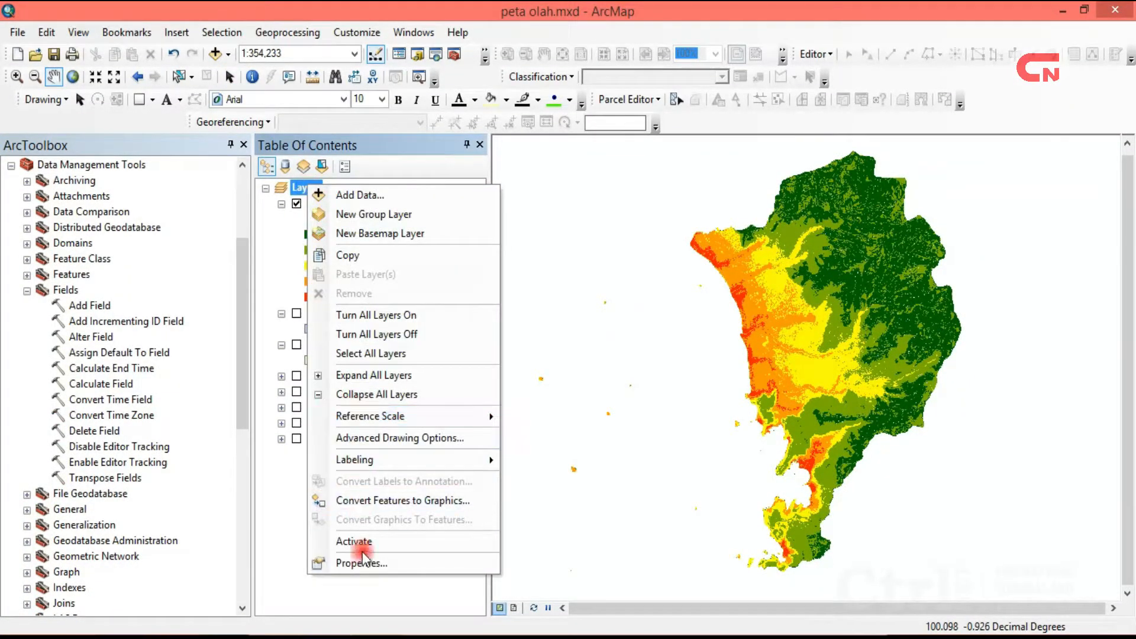
pyautogui.click(373, 563)
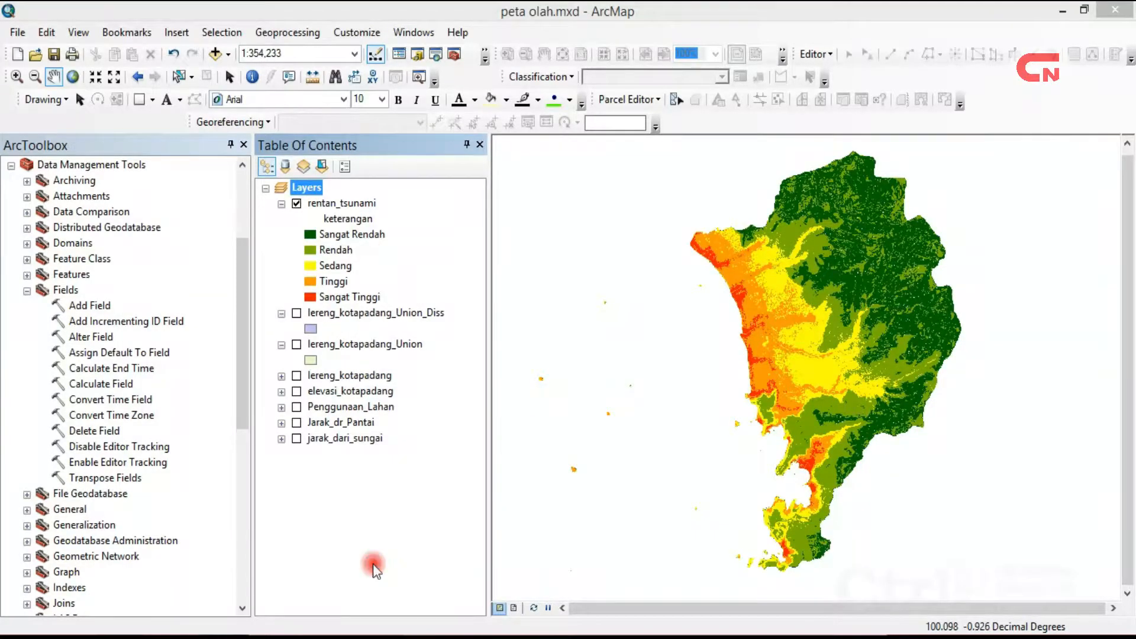
pyautogui.click(608, 279)
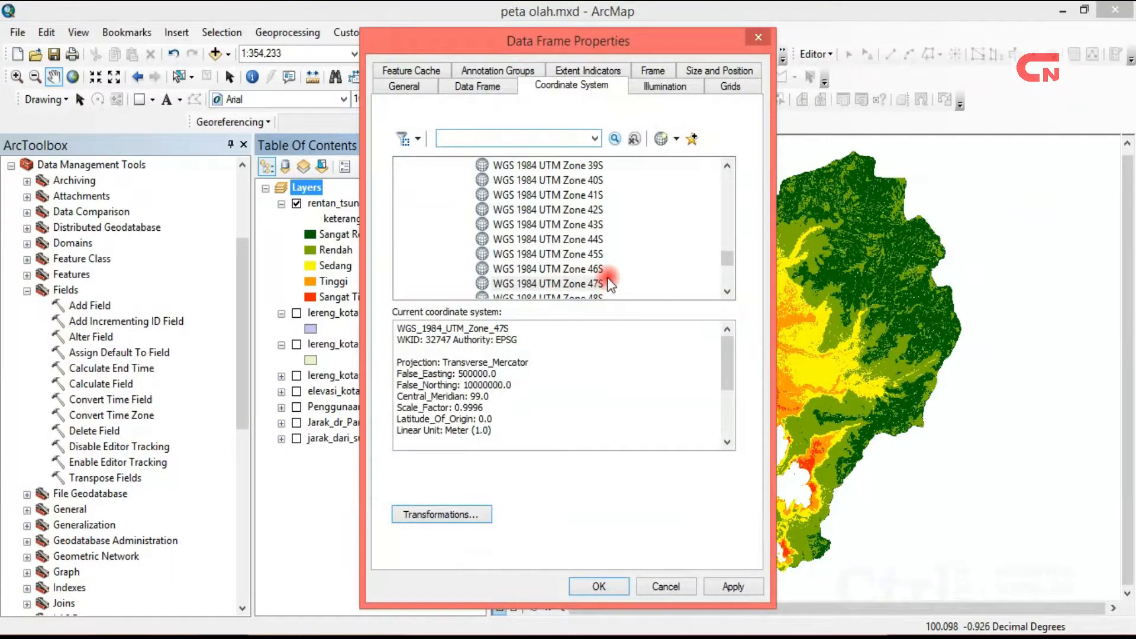
pyautogui.click(571, 284)
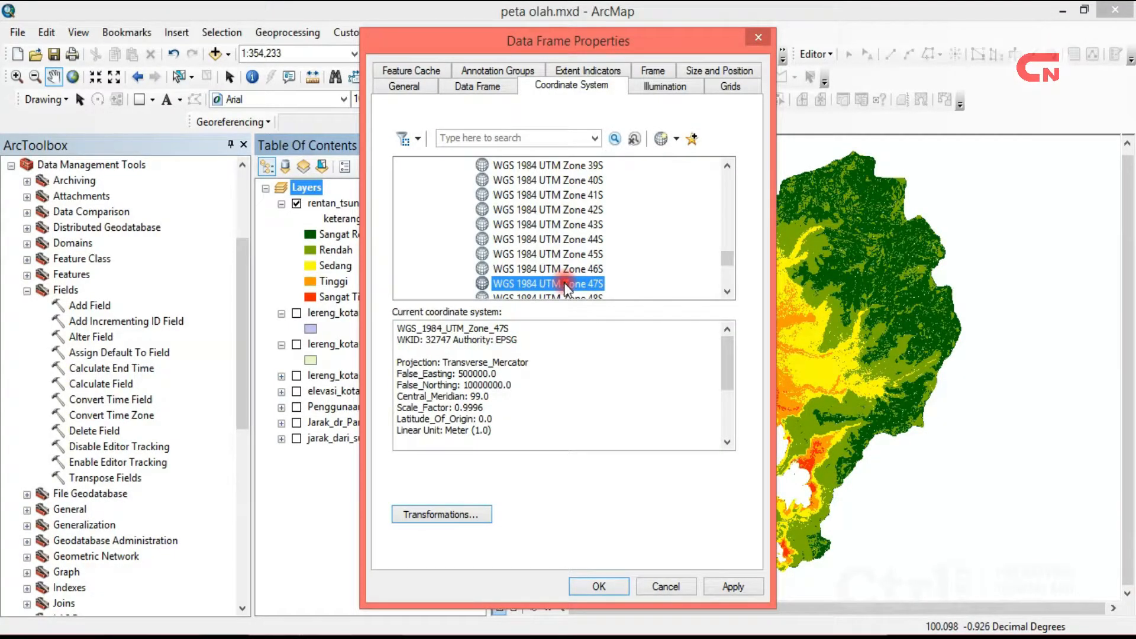
pyautogui.click(602, 580)
pyautogui.click(603, 583)
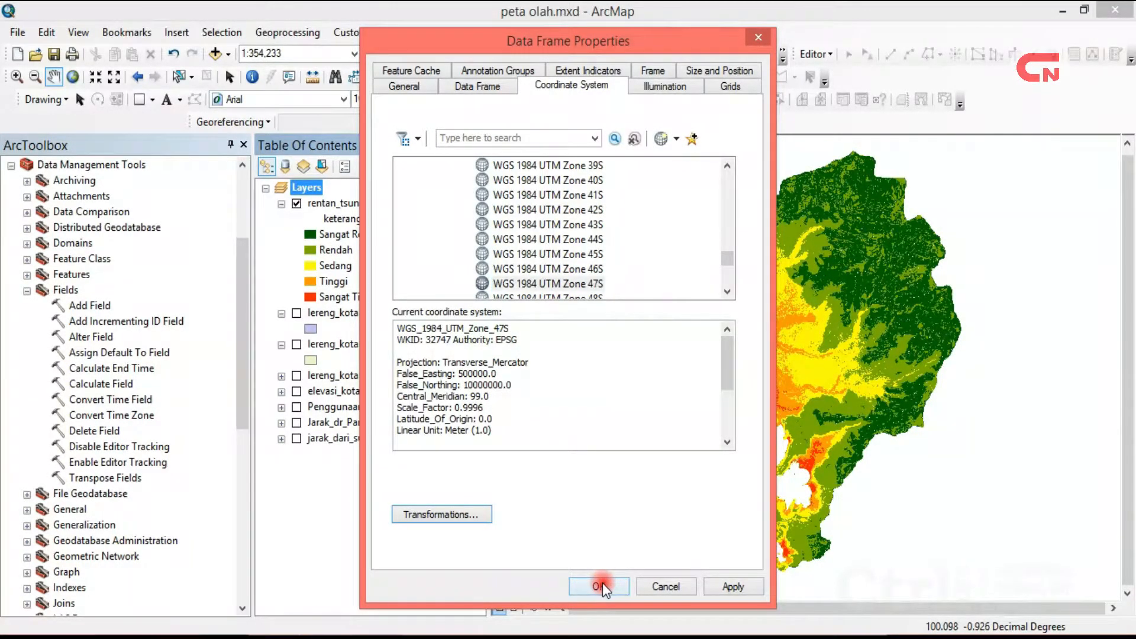
# - Add a field named LUAS of type Double to the attribute table of rentan_tsunami
pyautogui.click(365, 204)
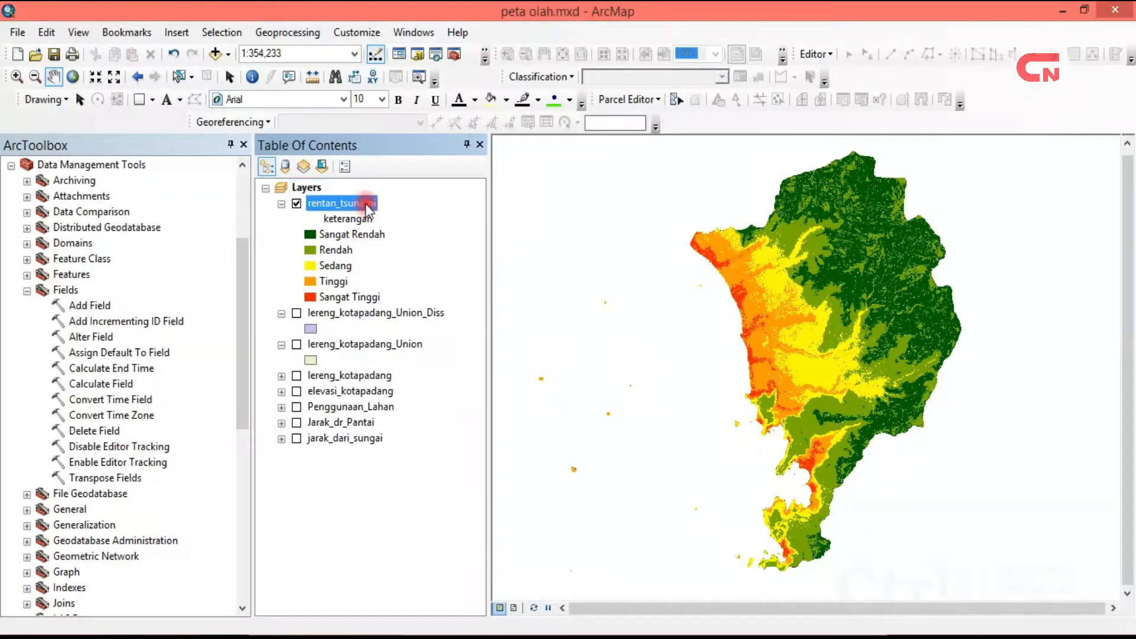
pyautogui.rightClick(367, 205)
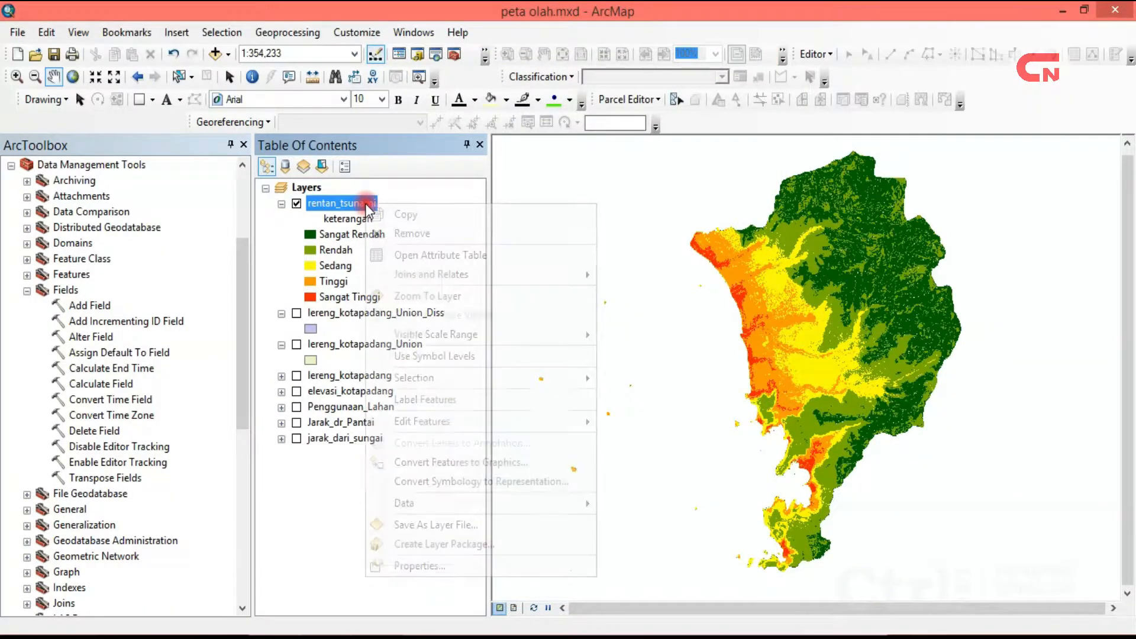
pyautogui.click(460, 257)
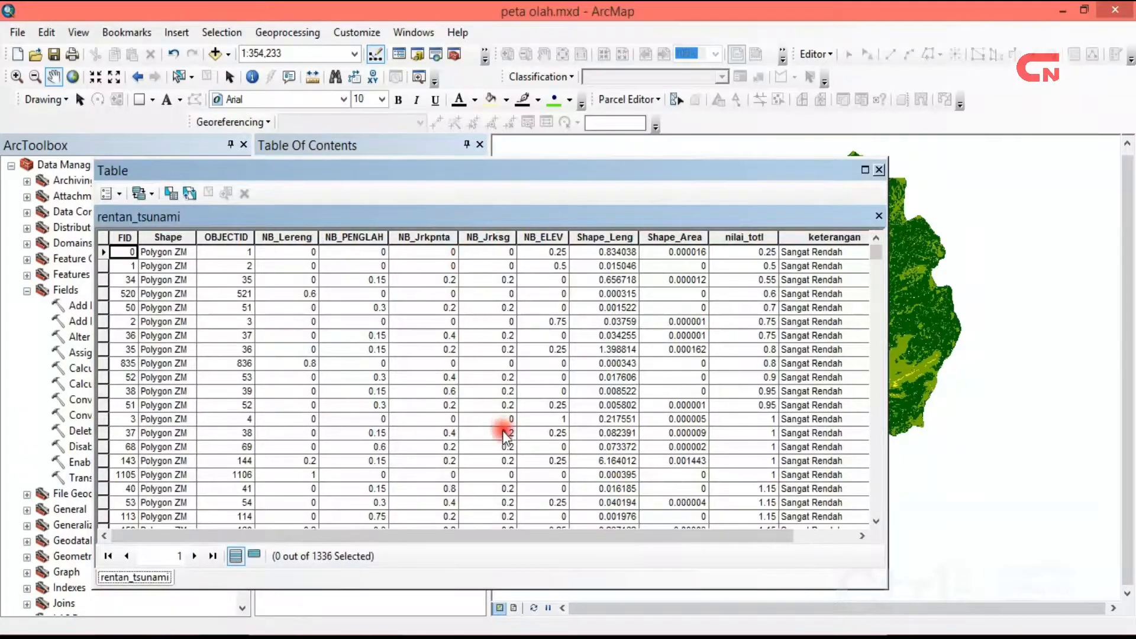
pyautogui.moveTo(506, 535); pyautogui.dragTo(583, 534)
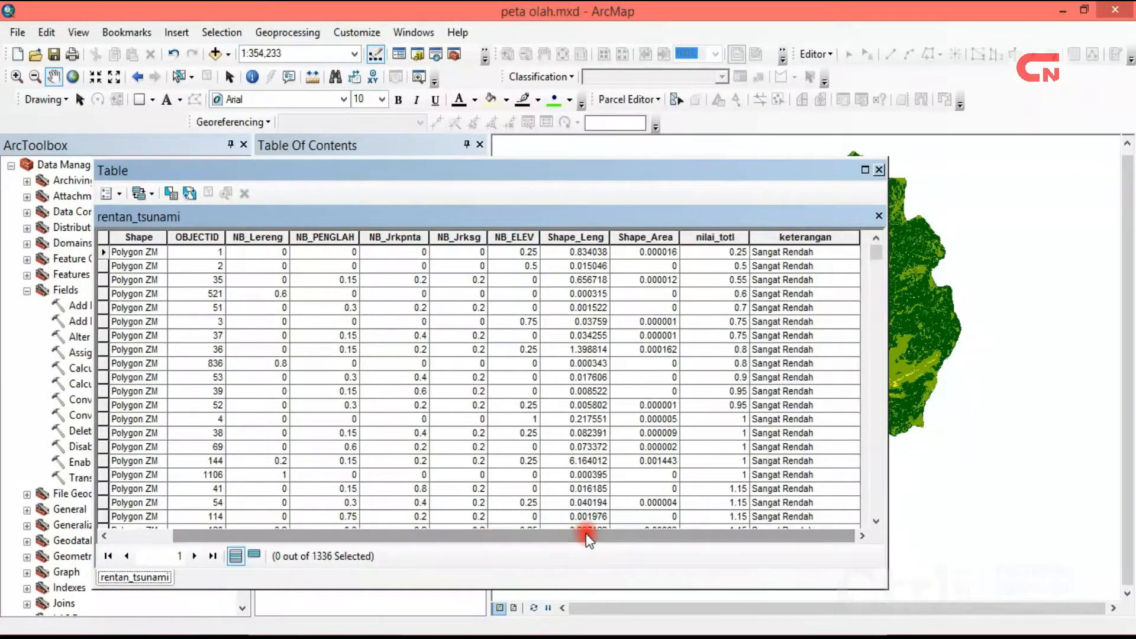
pyautogui.click(119, 193)
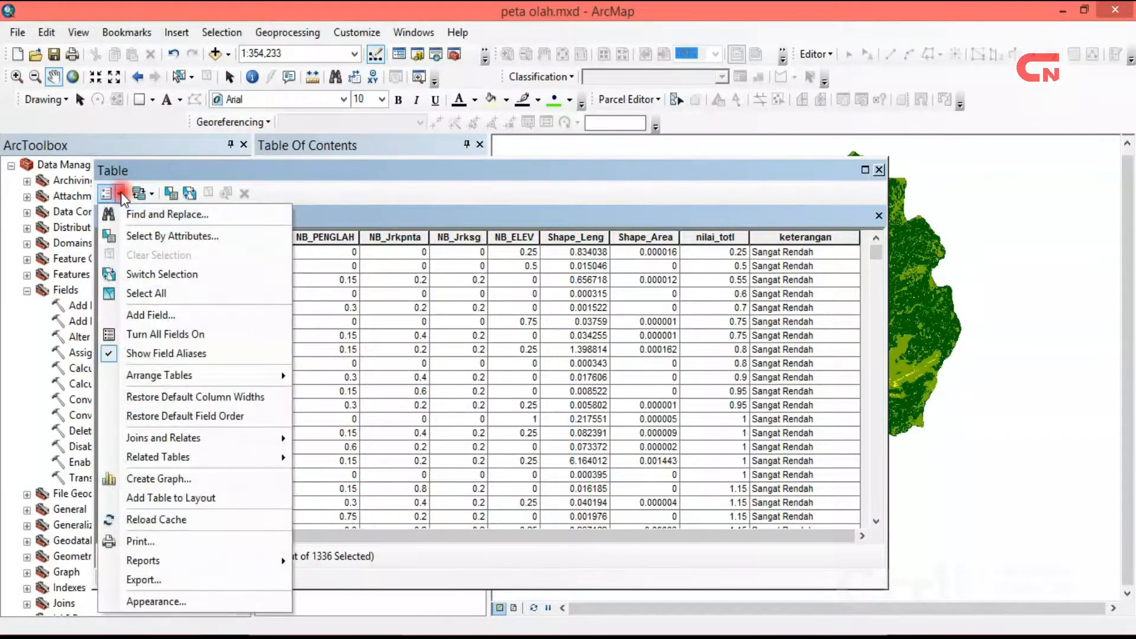
pyautogui.click(166, 315)
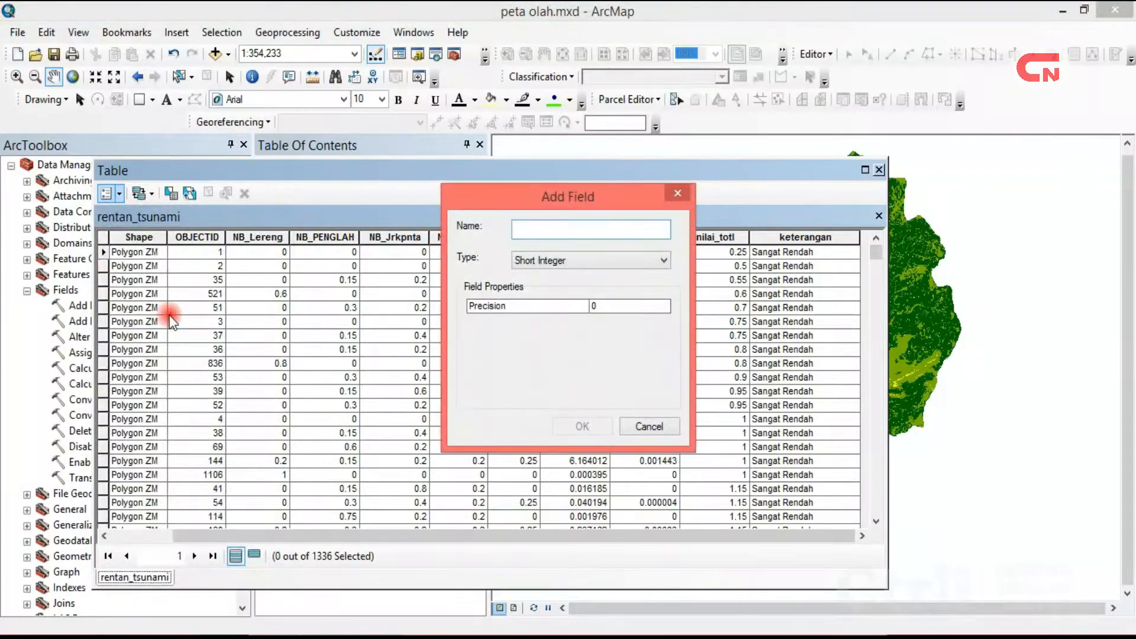
pyautogui.write('LUAS')
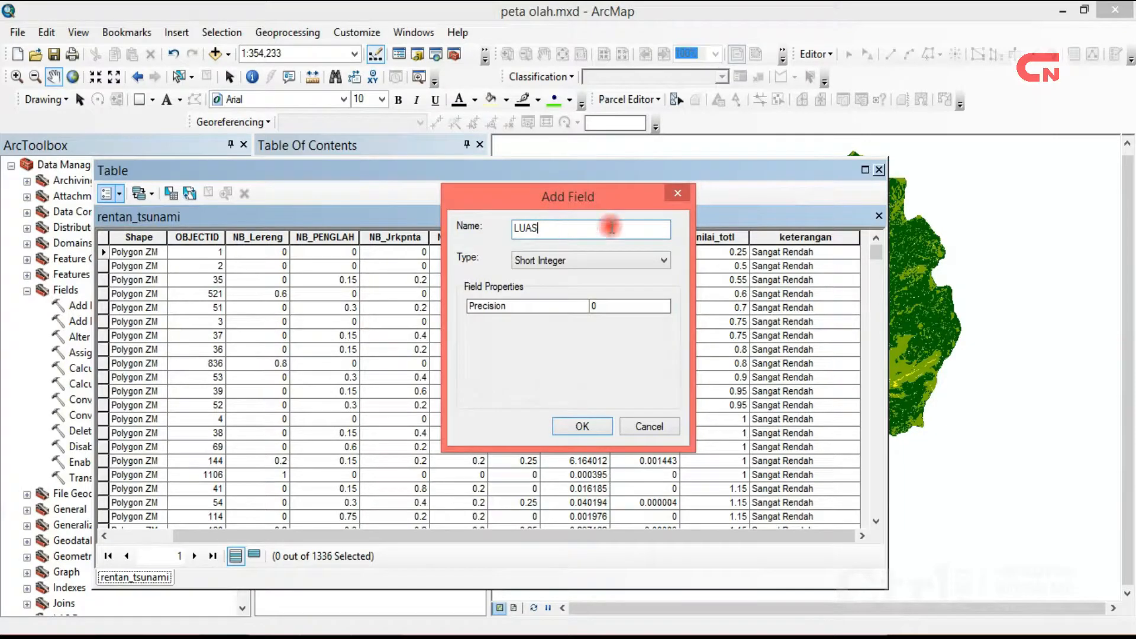
pyautogui.click(645, 261)
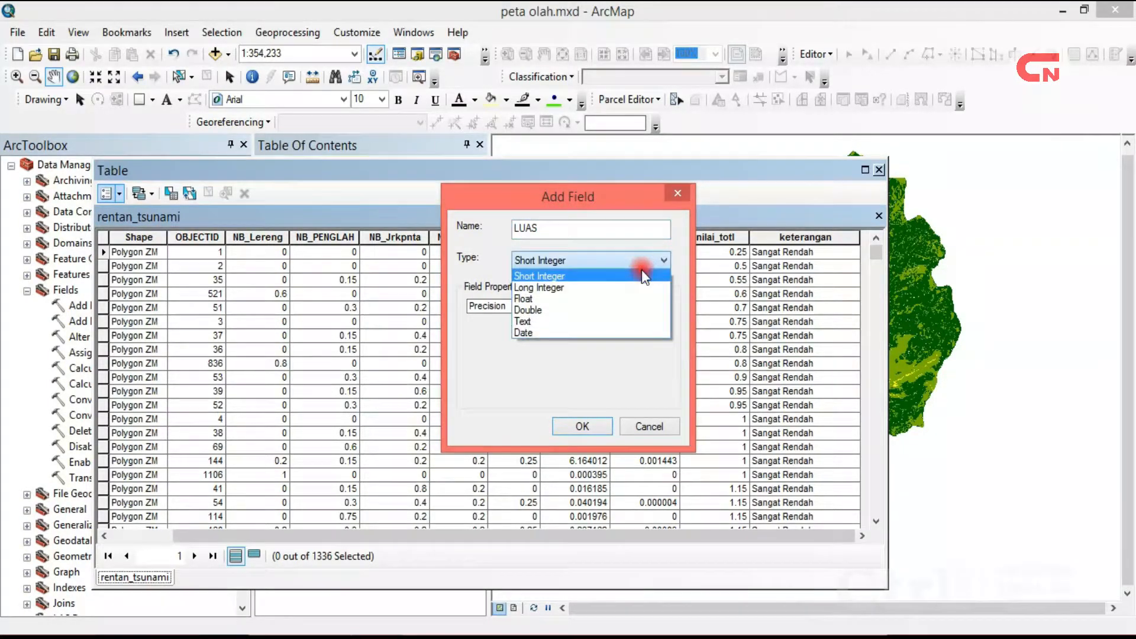
pyautogui.click(633, 309)
pyautogui.click(582, 426)
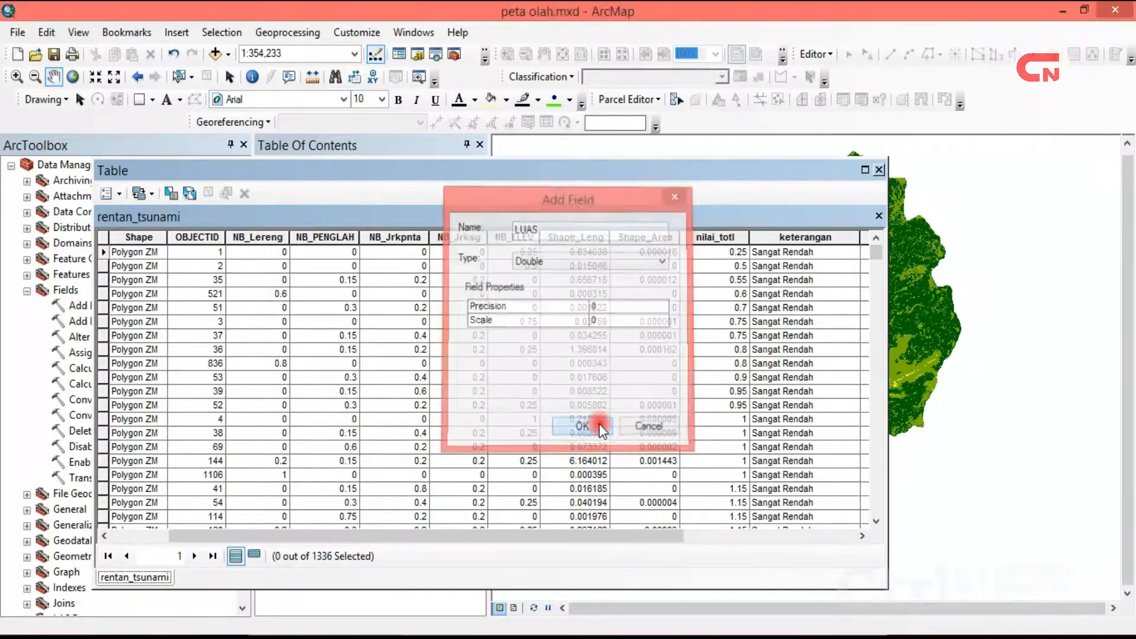
# - Calculate the LUAS field as polygon area in hectares, using the data frame's WGS 1984 UTM Zone 47S coordinate system
pyautogui.click(633, 536)
pyautogui.moveTo(633, 539); pyautogui.dragTo(804, 537)
pyautogui.click(781, 240)
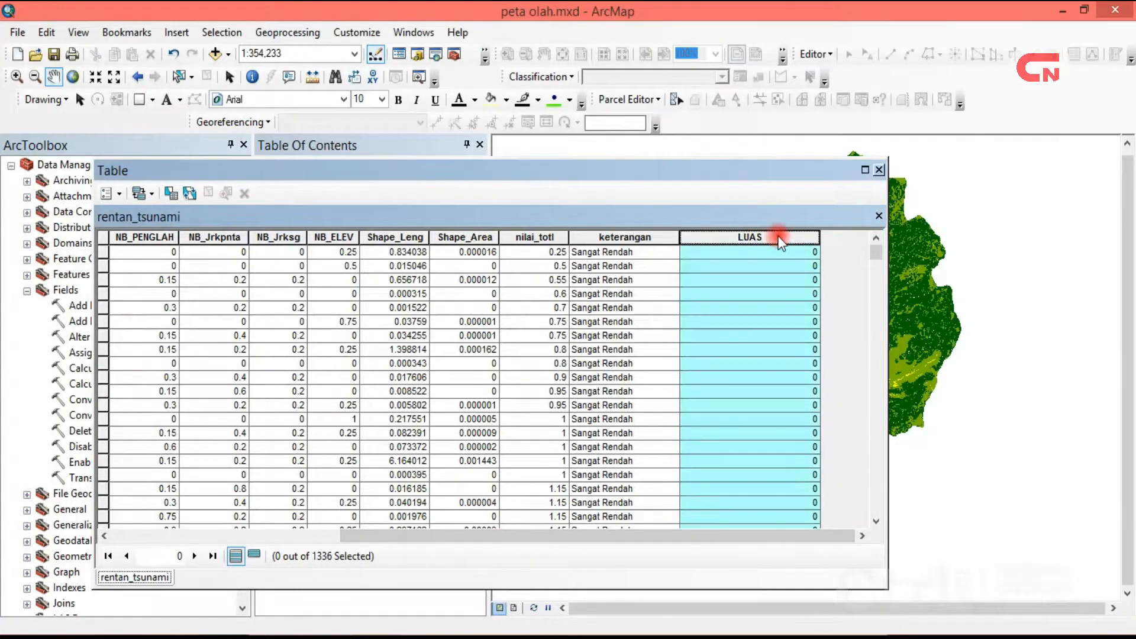
pyautogui.rightClick(780, 242)
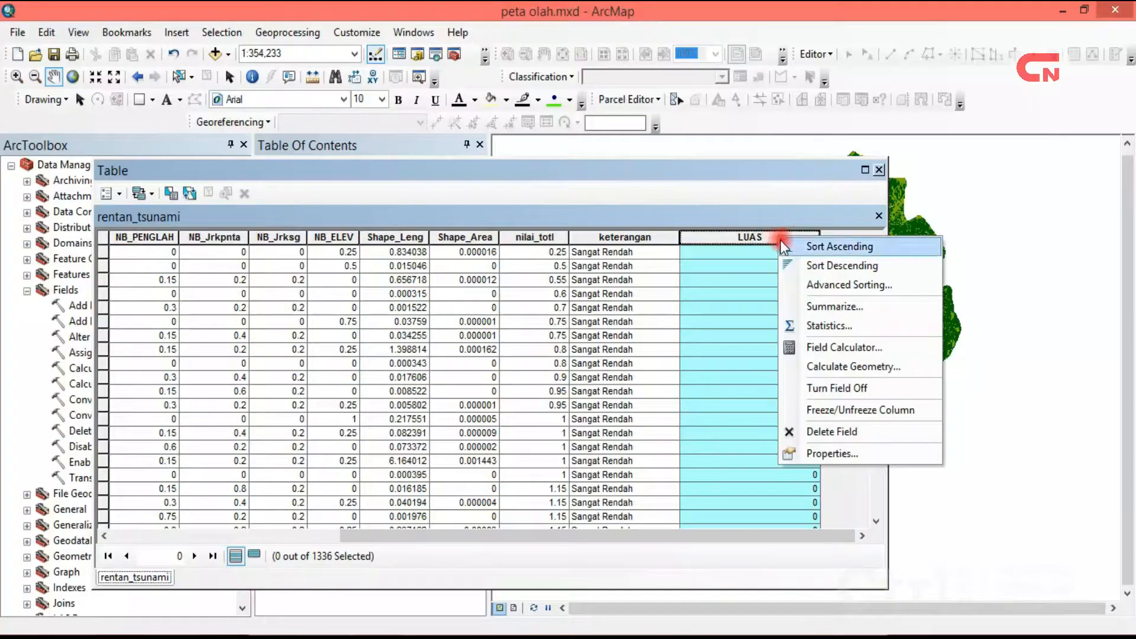
pyautogui.click(832, 369)
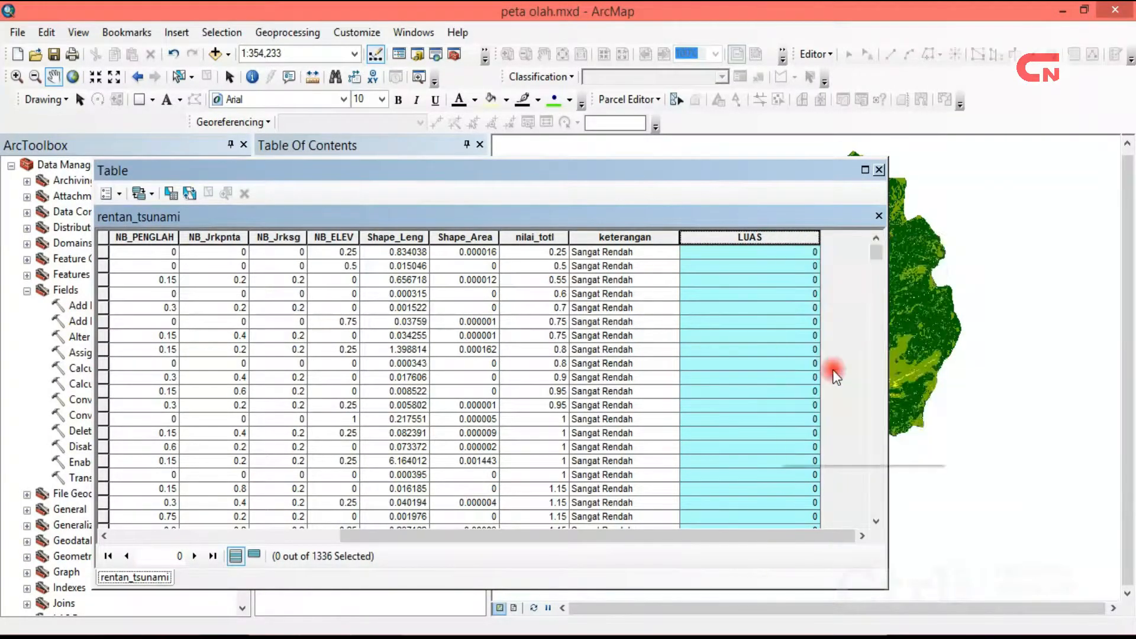
pyautogui.click(543, 361)
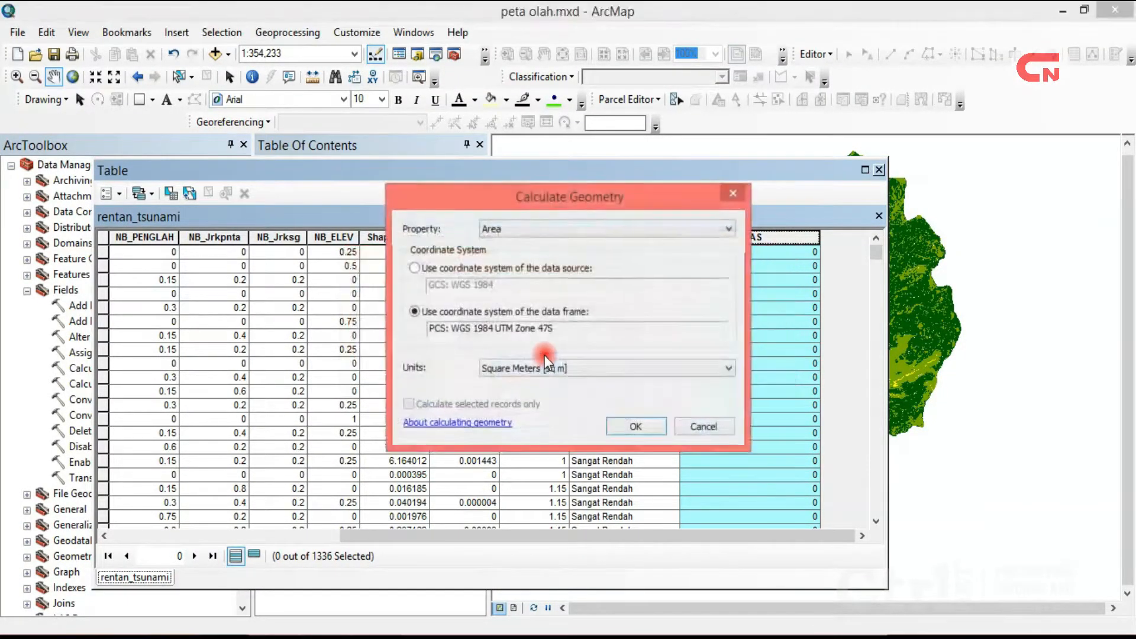
pyautogui.click(546, 365)
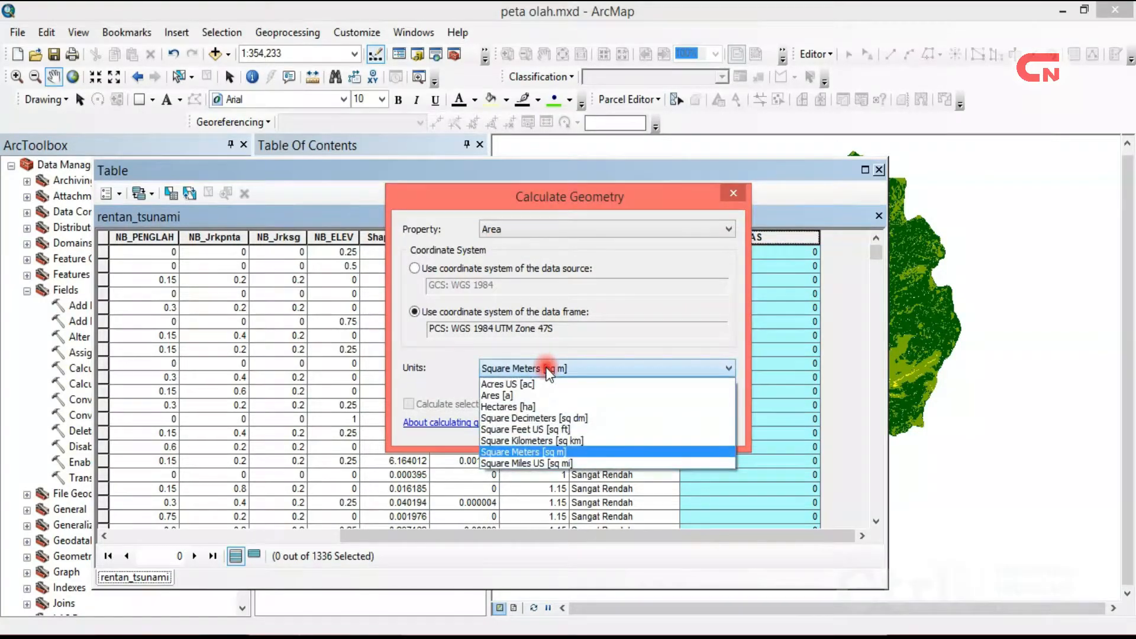
pyautogui.click(535, 406)
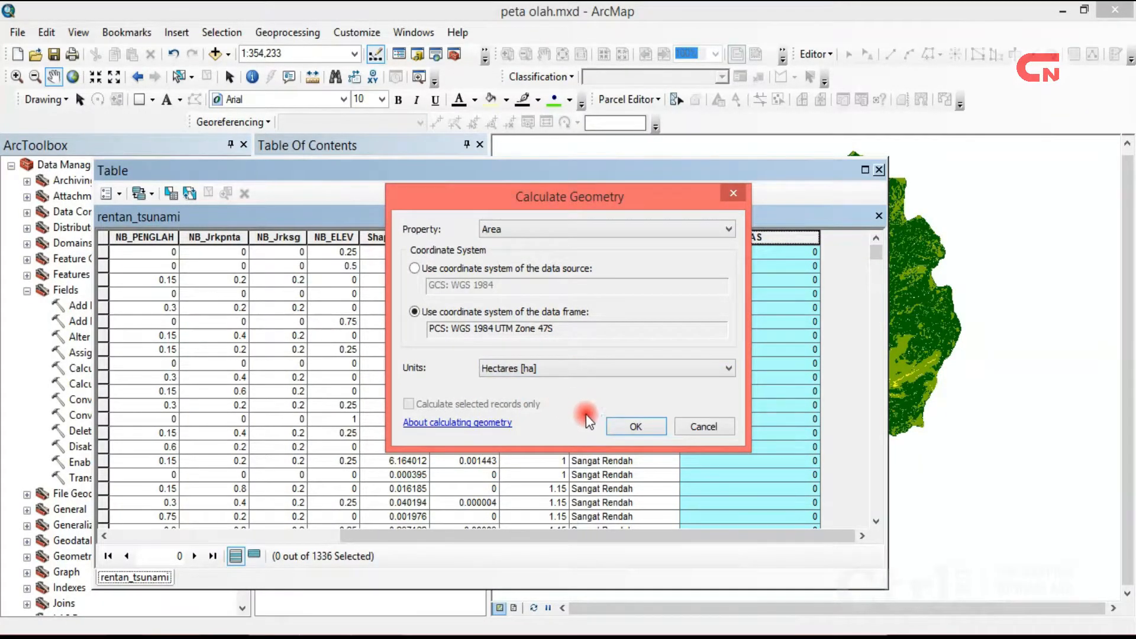
pyautogui.click(622, 427)
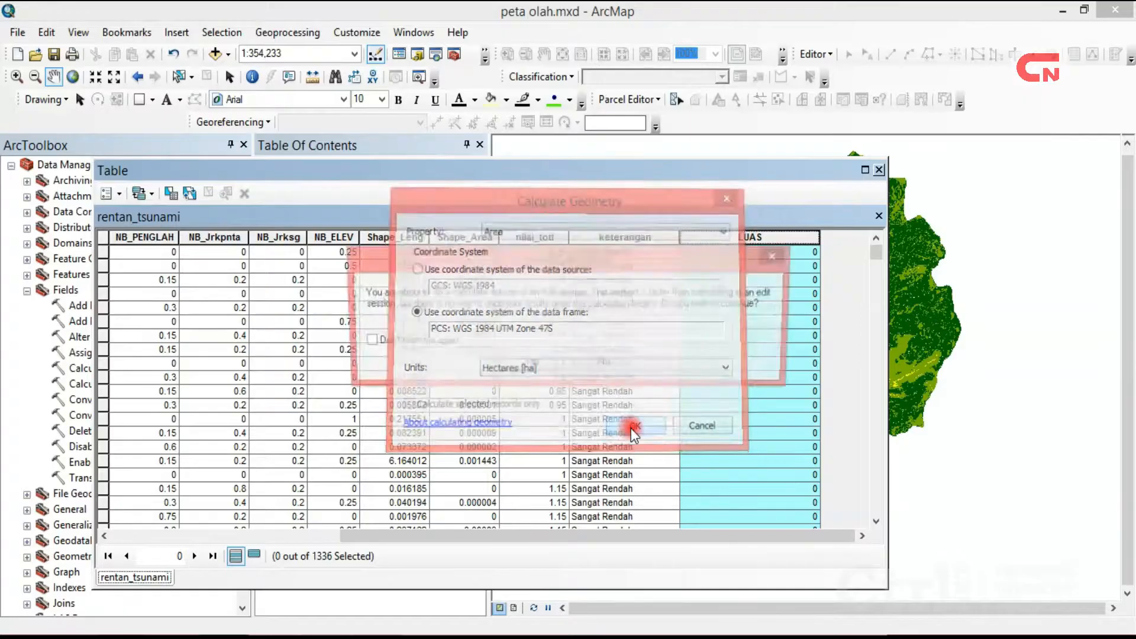
pyautogui.click(530, 362)
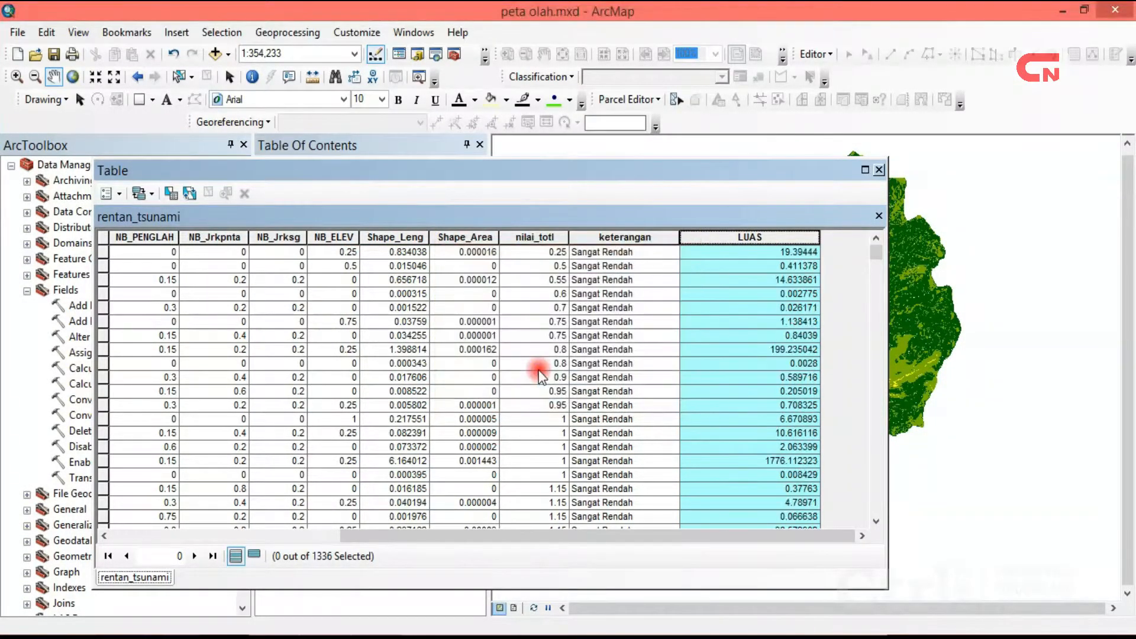
# - Set the LUAS field's number format to 2 decimal places
pyautogui.rightClick(798, 244)
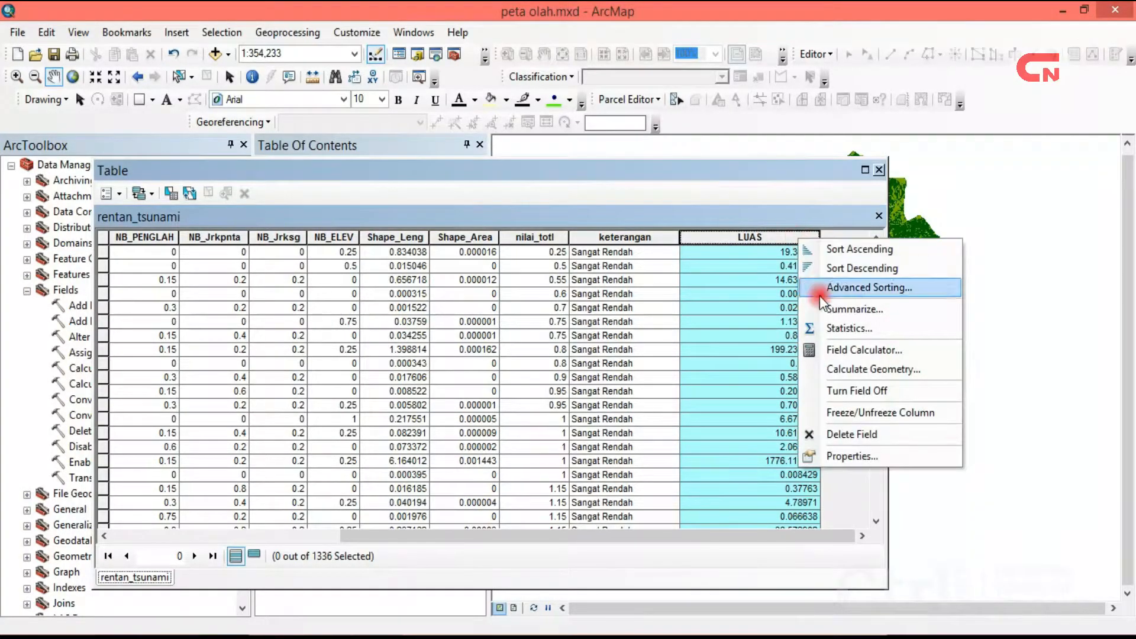
pyautogui.click(837, 455)
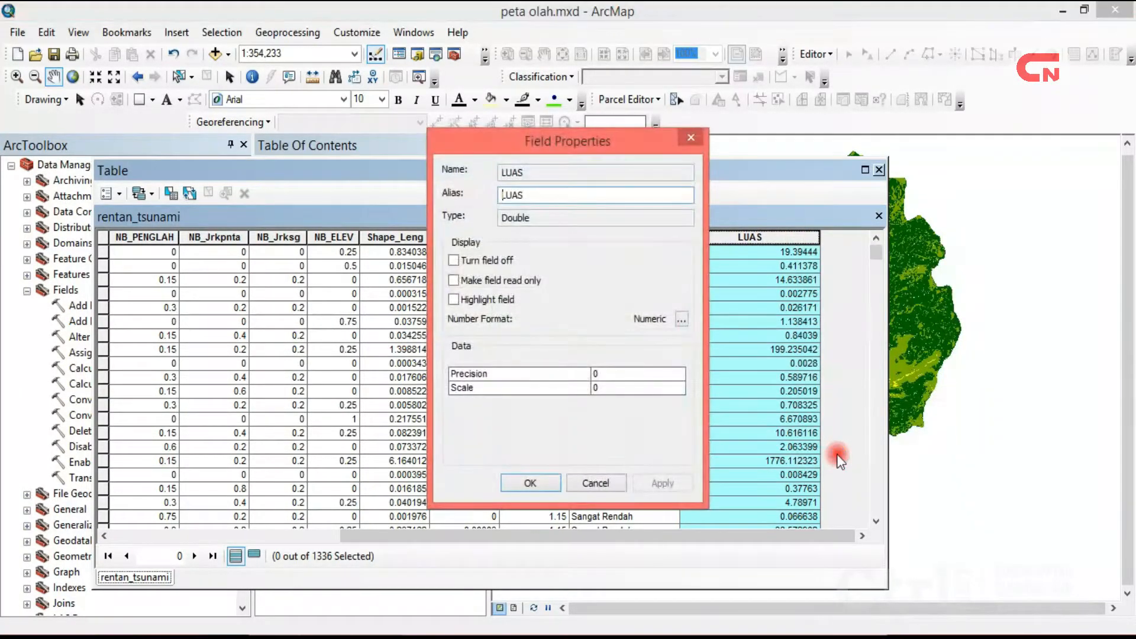
pyautogui.click(681, 320)
pyautogui.doubleClick(550, 260)
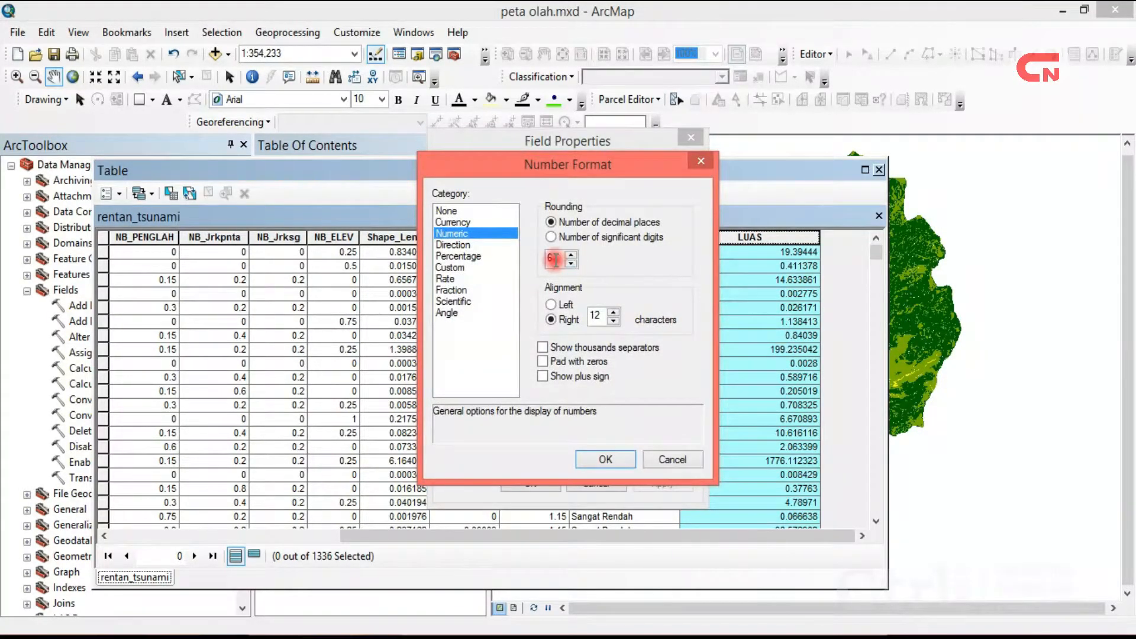
pyautogui.write('2')
pyautogui.click(589, 460)
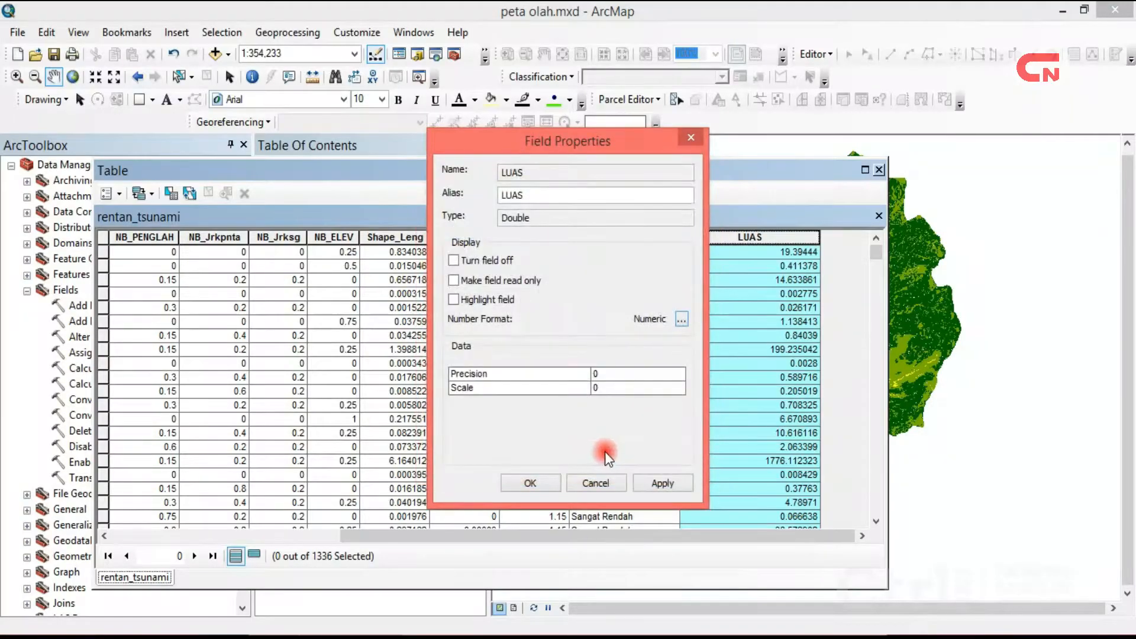
pyautogui.click(556, 479)
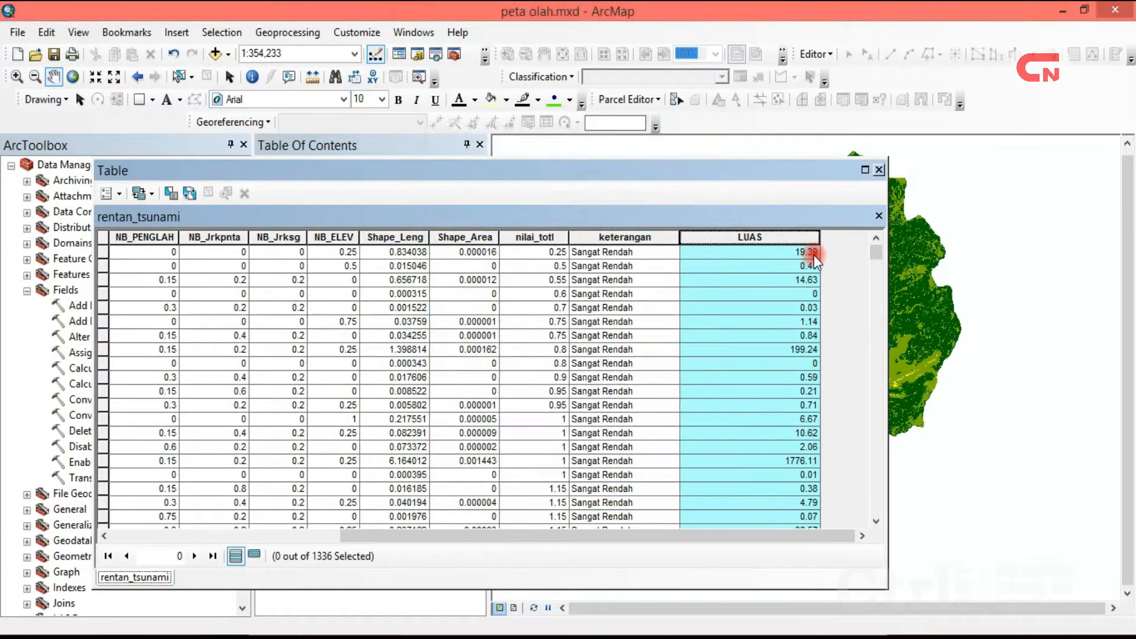
pyautogui.click(458, 335)
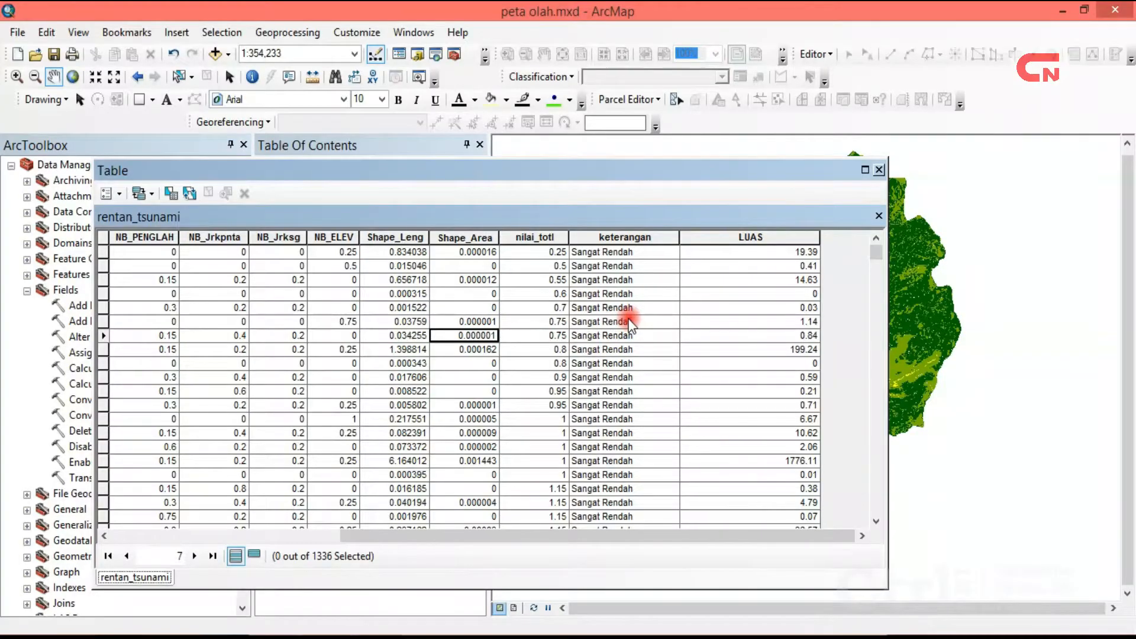
# - Select by attributes the rentan_tsunami records where "keterangan" = 'Sangat Rendah'
pyautogui.click(171, 194)
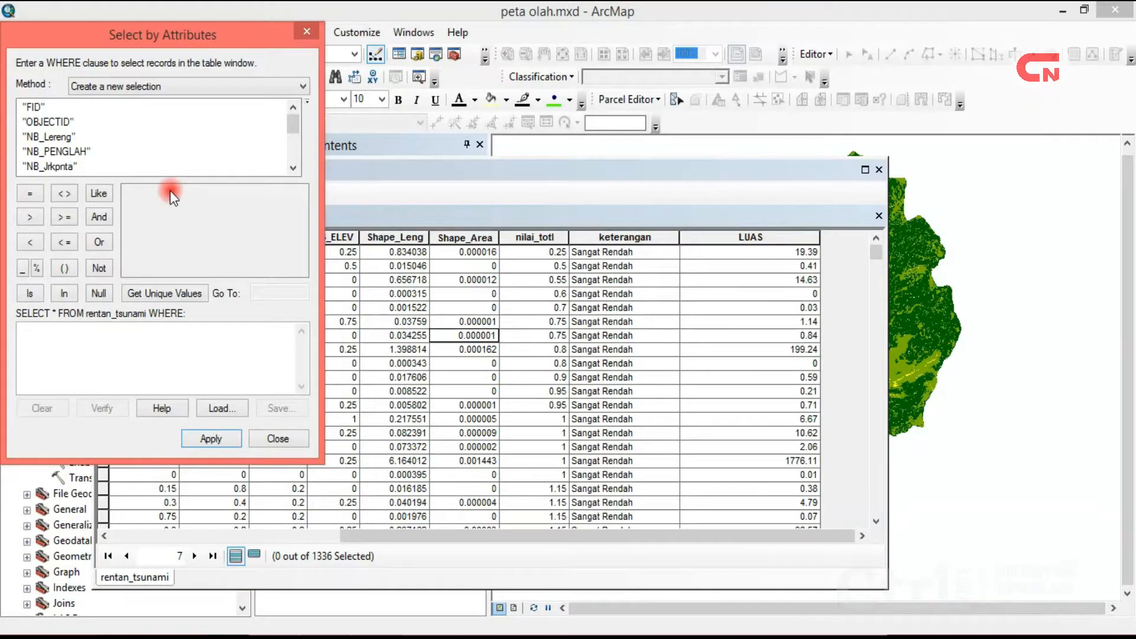
pyautogui.moveTo(290, 132); pyautogui.dragTo(291, 171)
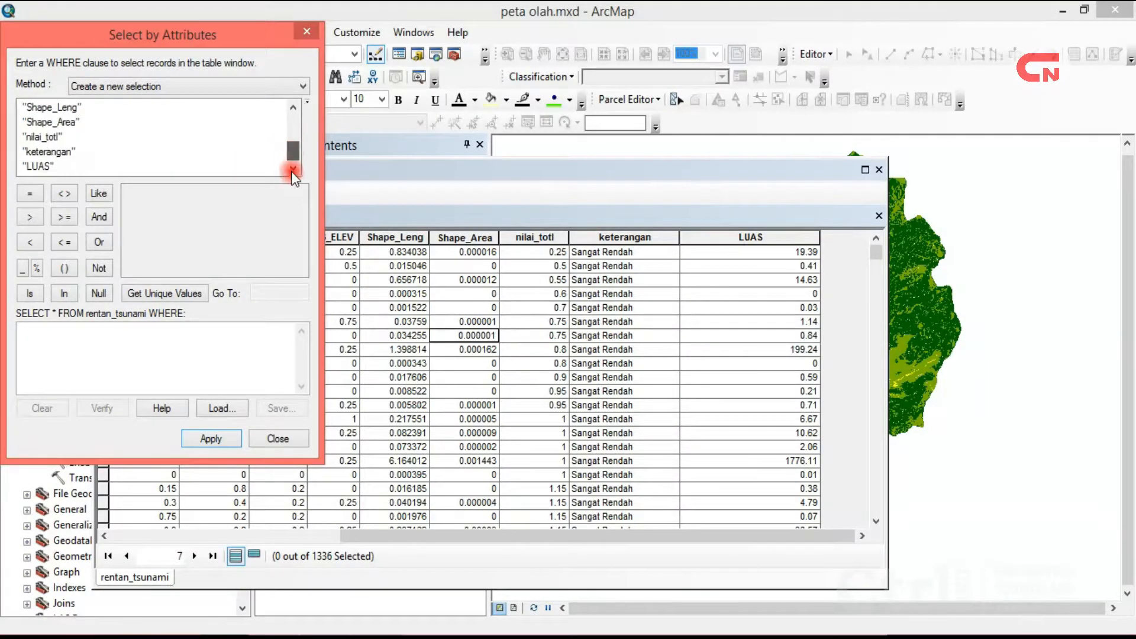
pyautogui.doubleClick(51, 153)
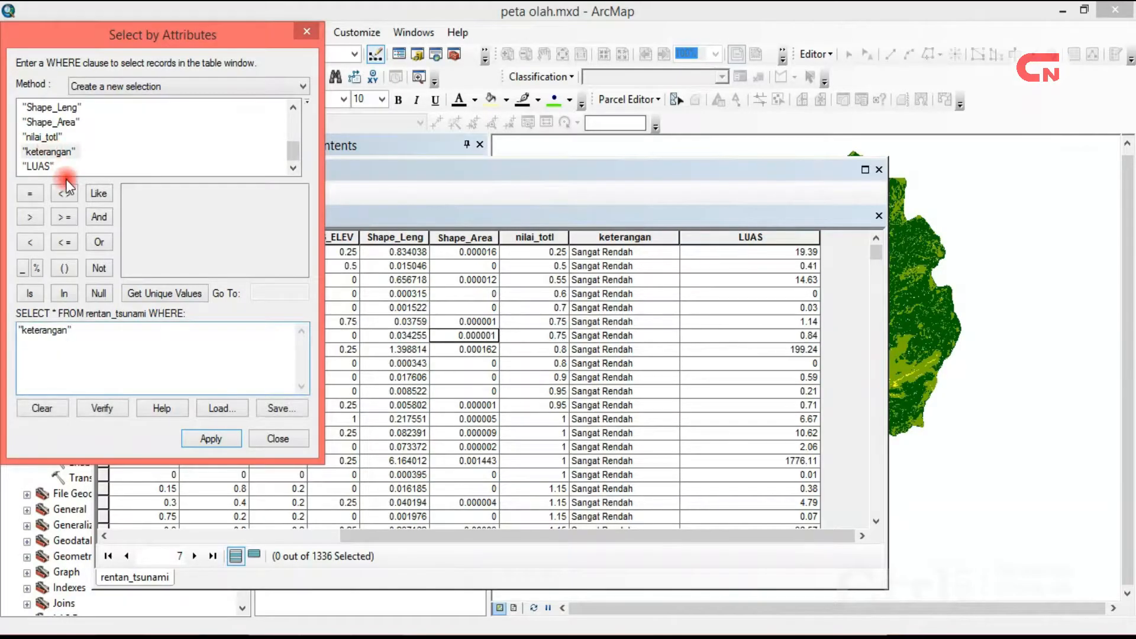
pyautogui.click(31, 193)
pyautogui.click(145, 292)
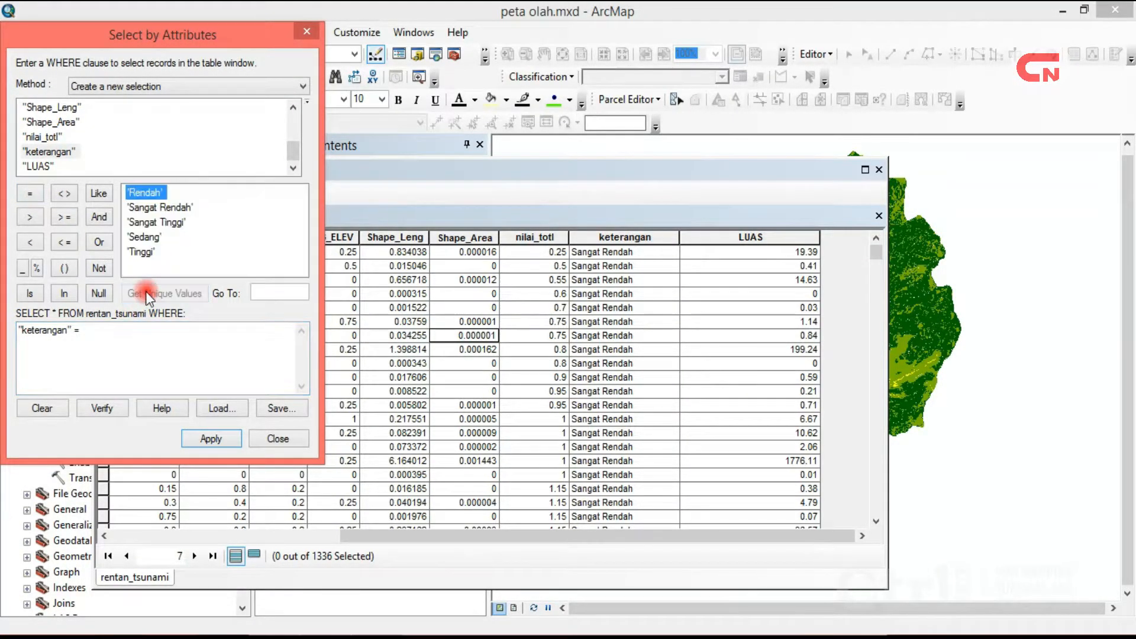
pyautogui.click(172, 207)
pyautogui.doubleClick(173, 207)
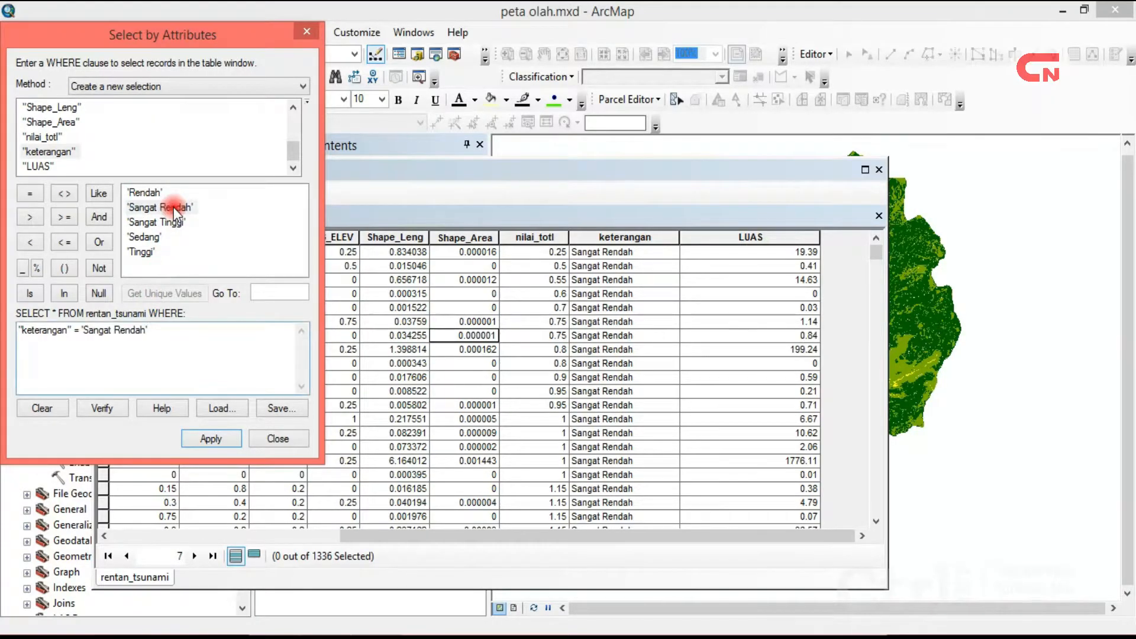
pyautogui.click(205, 438)
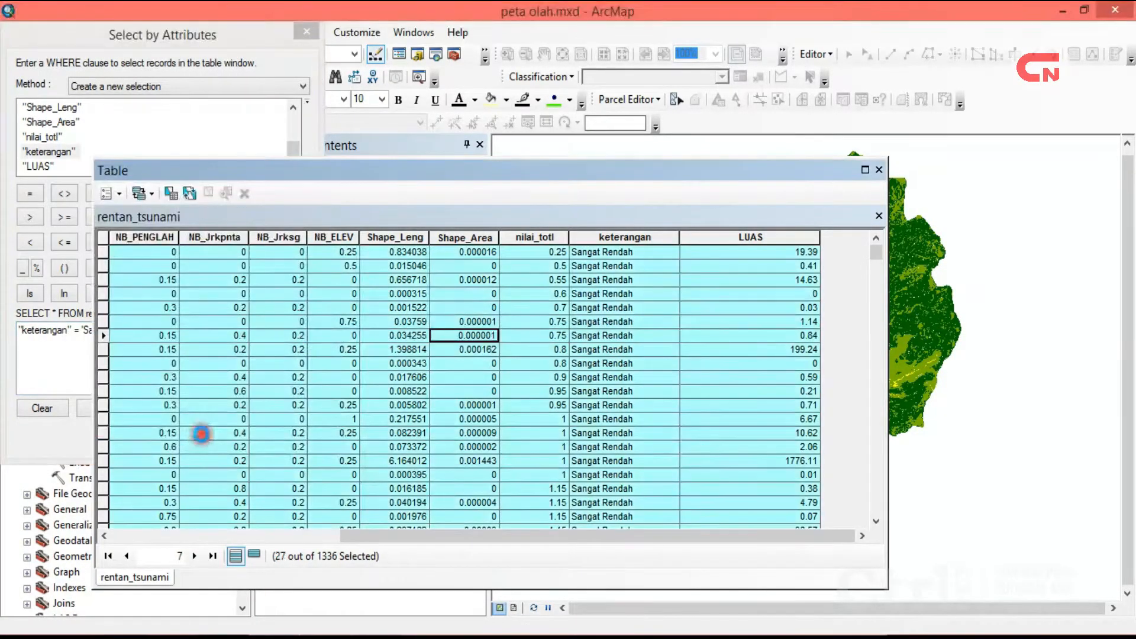
# - Show only the selected records in the attribute table and maximize the table window
pyautogui.click(257, 554)
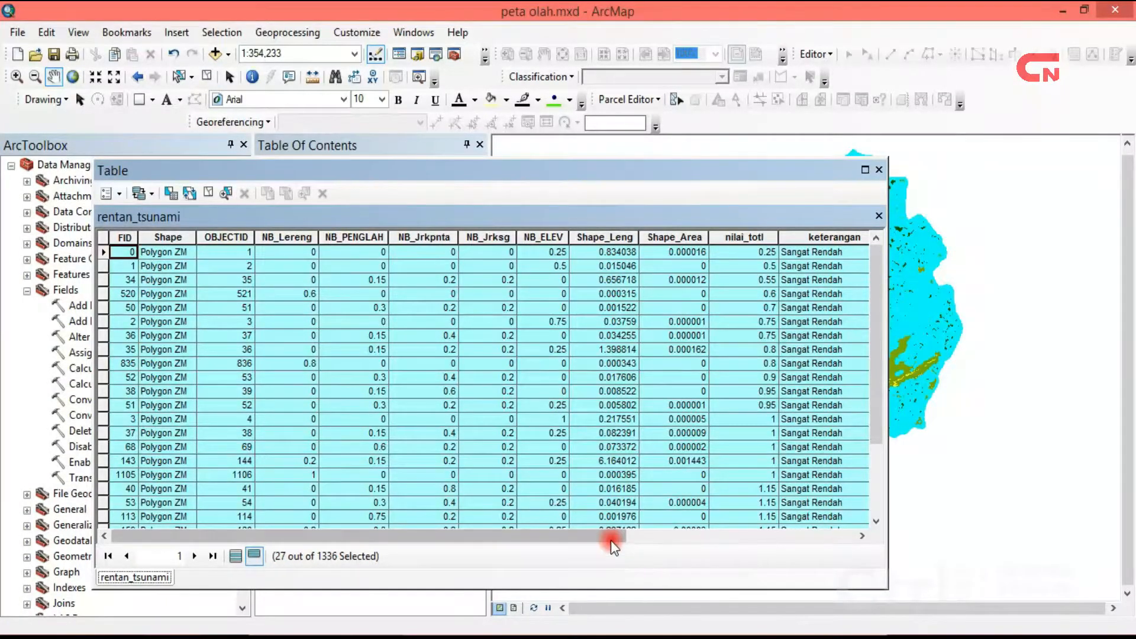
pyautogui.moveTo(611, 535); pyautogui.dragTo(838, 534)
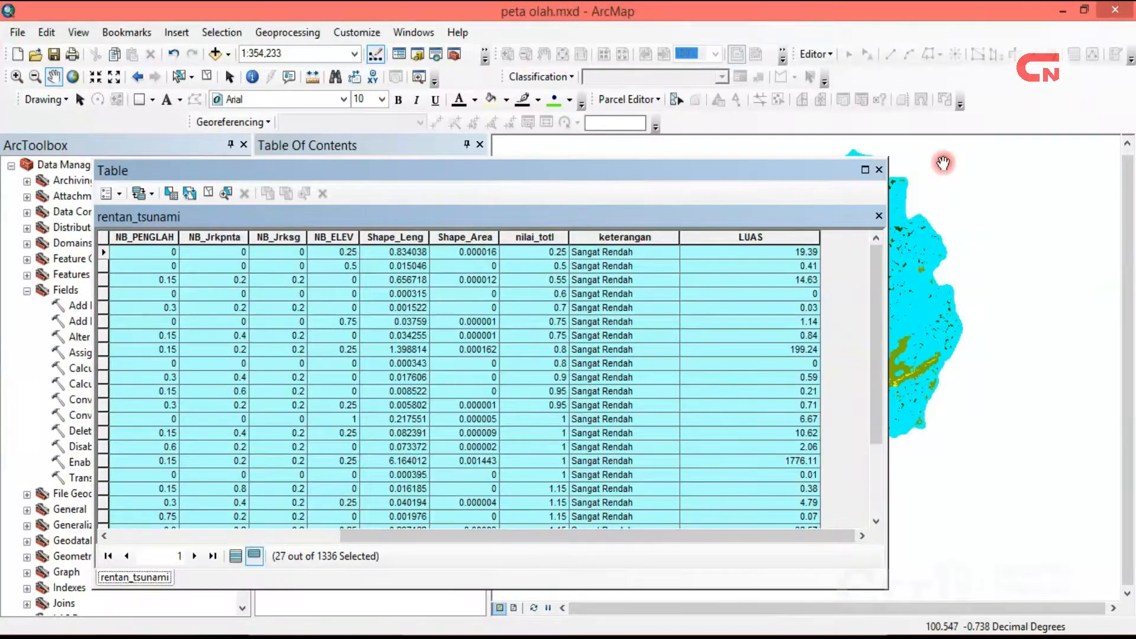
pyautogui.click(865, 170)
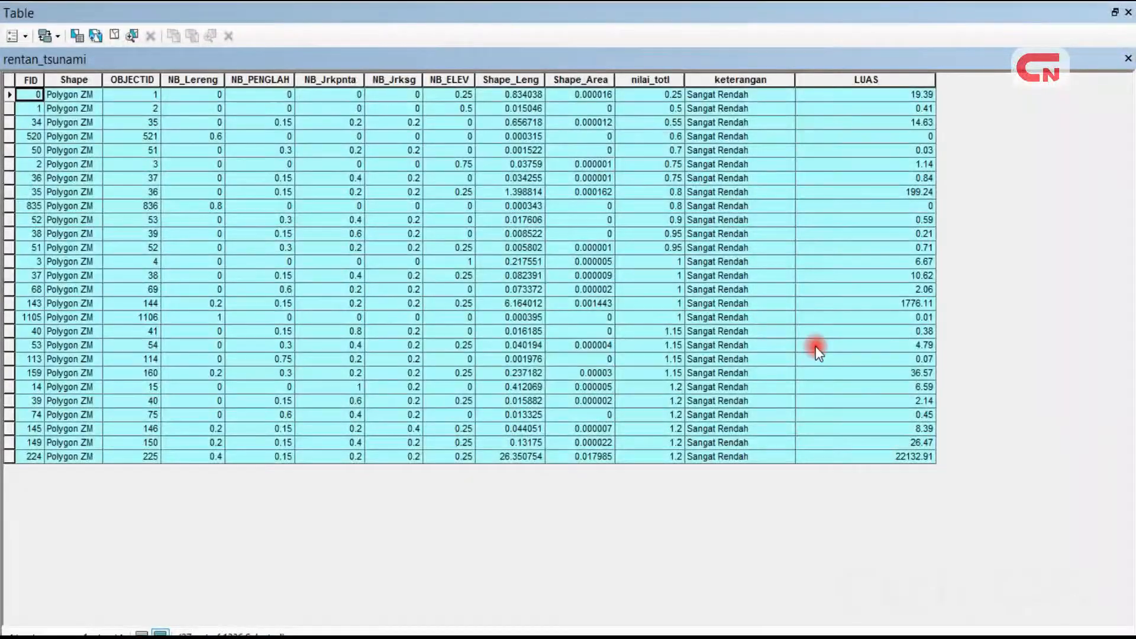
# - Examine the LUAS statistics of the selected Sangat Rendah records for their area sum
pyautogui.click(914, 78)
pyautogui.rightClick(913, 80)
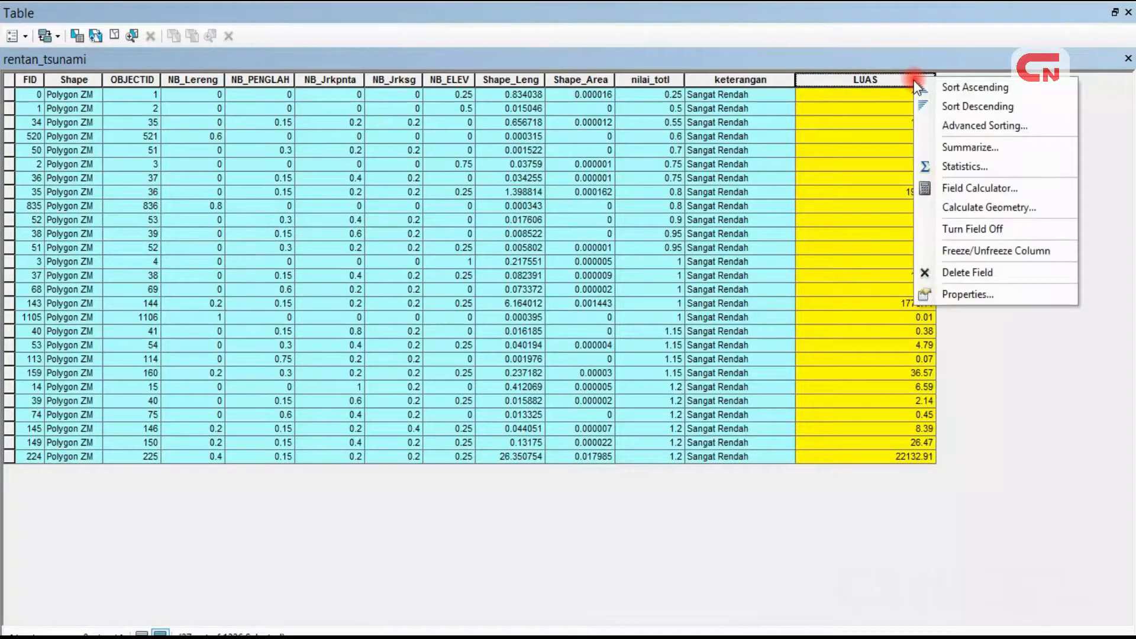
pyautogui.click(951, 166)
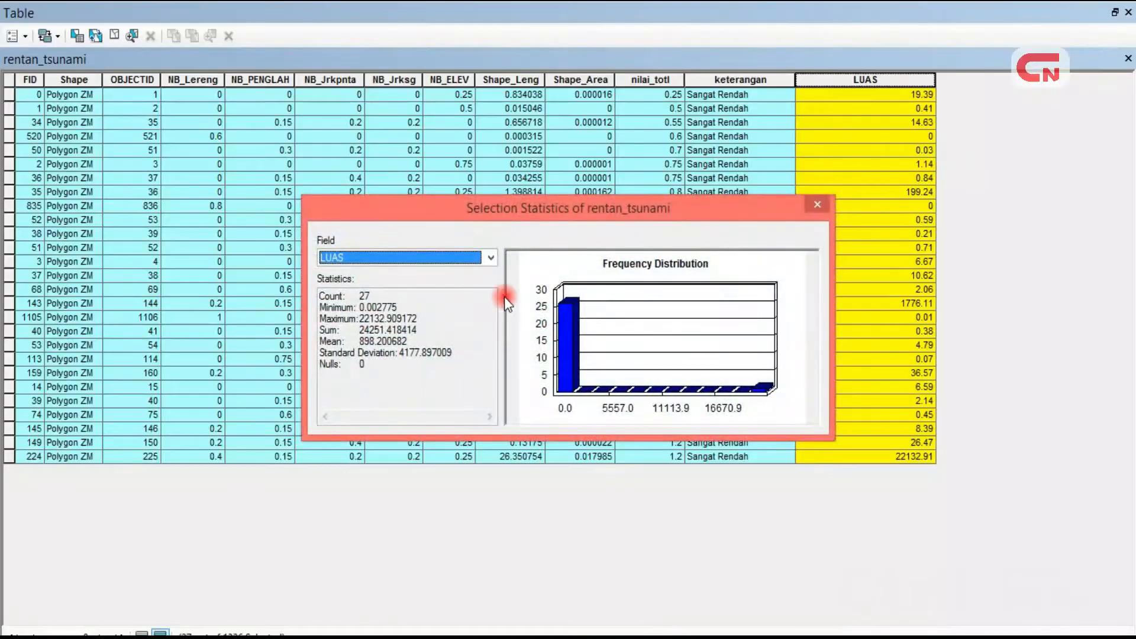
pyautogui.click(420, 328)
pyautogui.moveTo(419, 329); pyautogui.dragTo(361, 329)
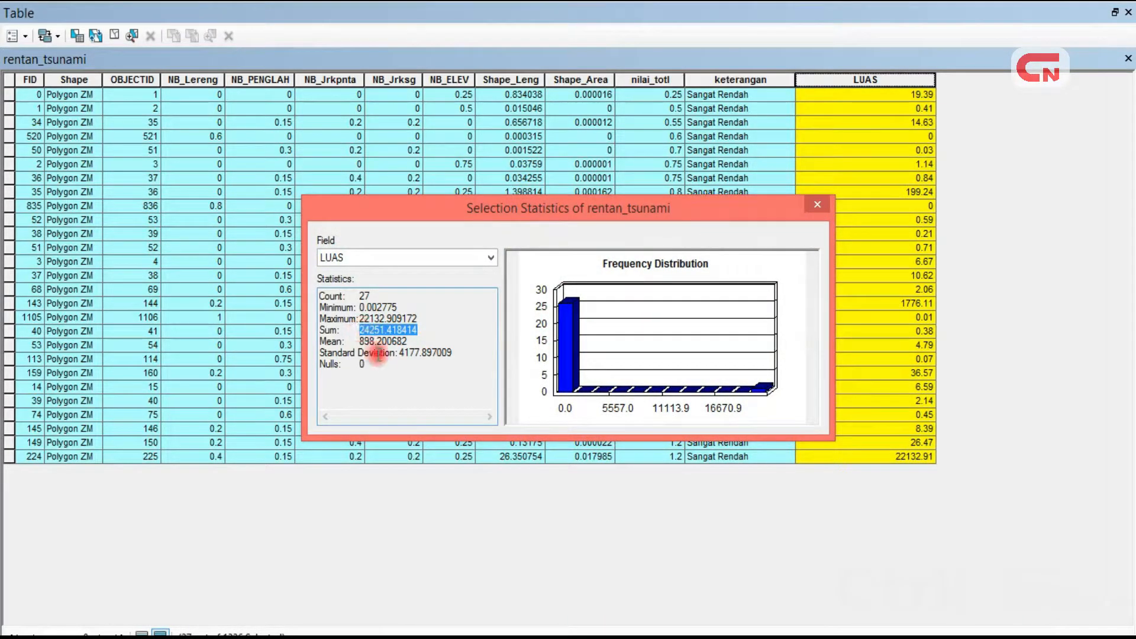
pyautogui.click(817, 204)
# - Edit the attribute query to "keterangan" = 'Rendah' and apply it as a new selection
pyautogui.click(78, 35)
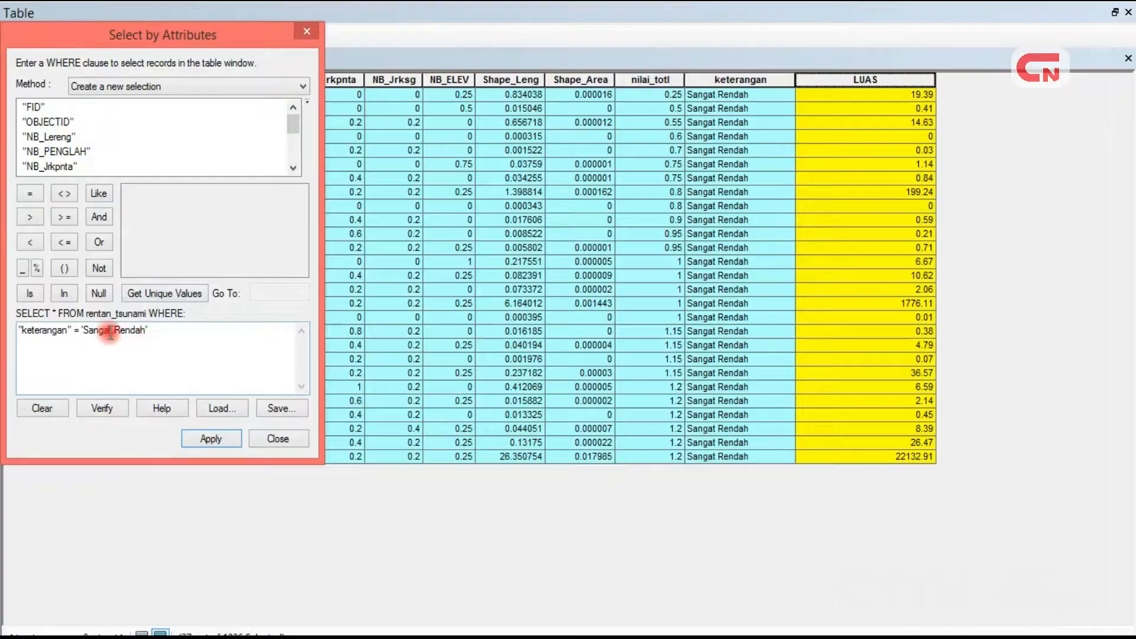
pyautogui.doubleClick(87, 331)
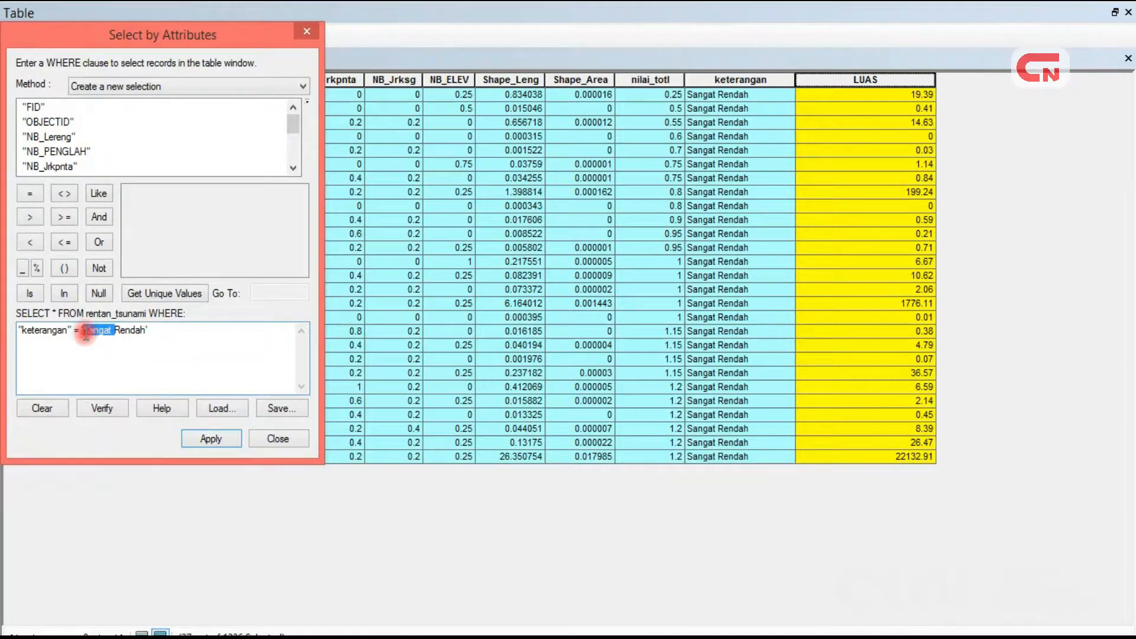
pyautogui.press('Delete')
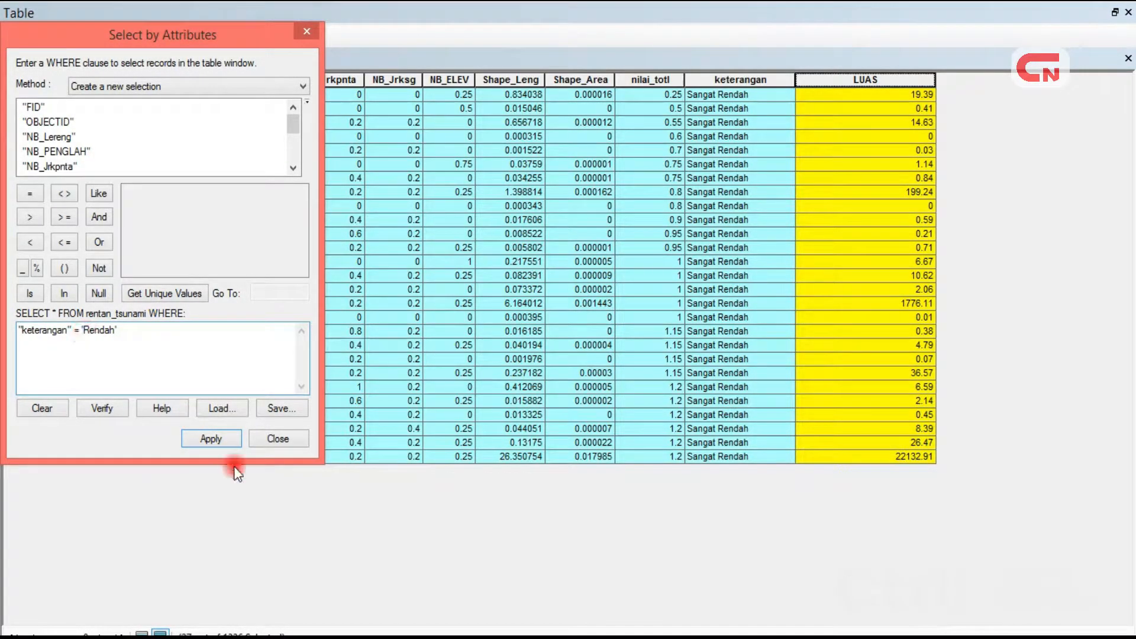
pyautogui.click(225, 443)
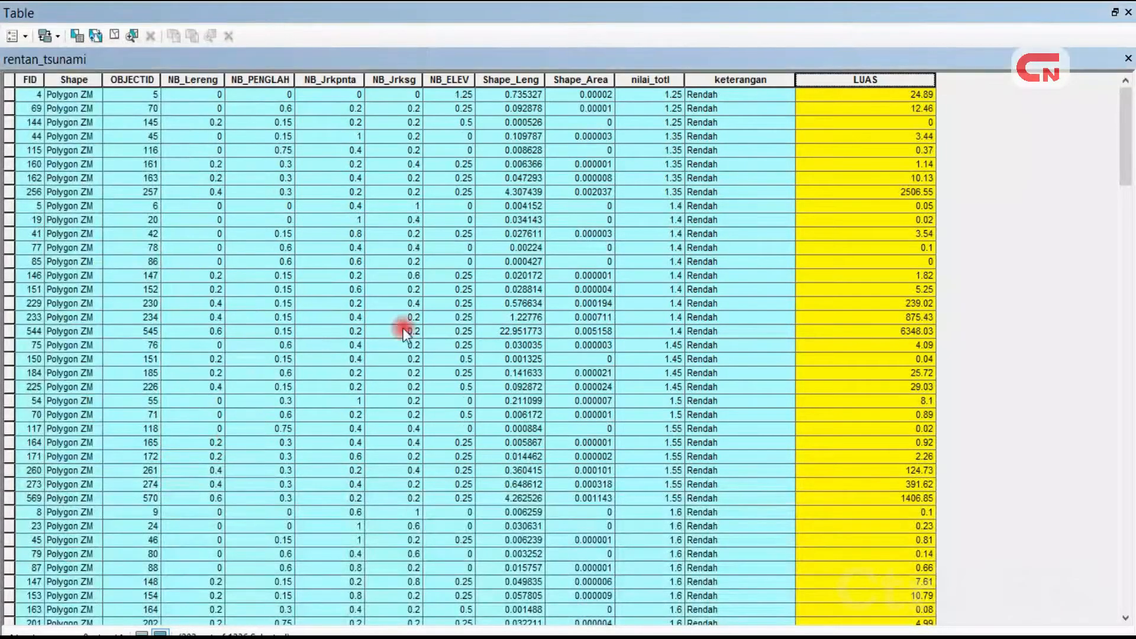
# - Examine the LUAS statistics of the selected Rendah records for their area sum
pyautogui.rightClick(890, 81)
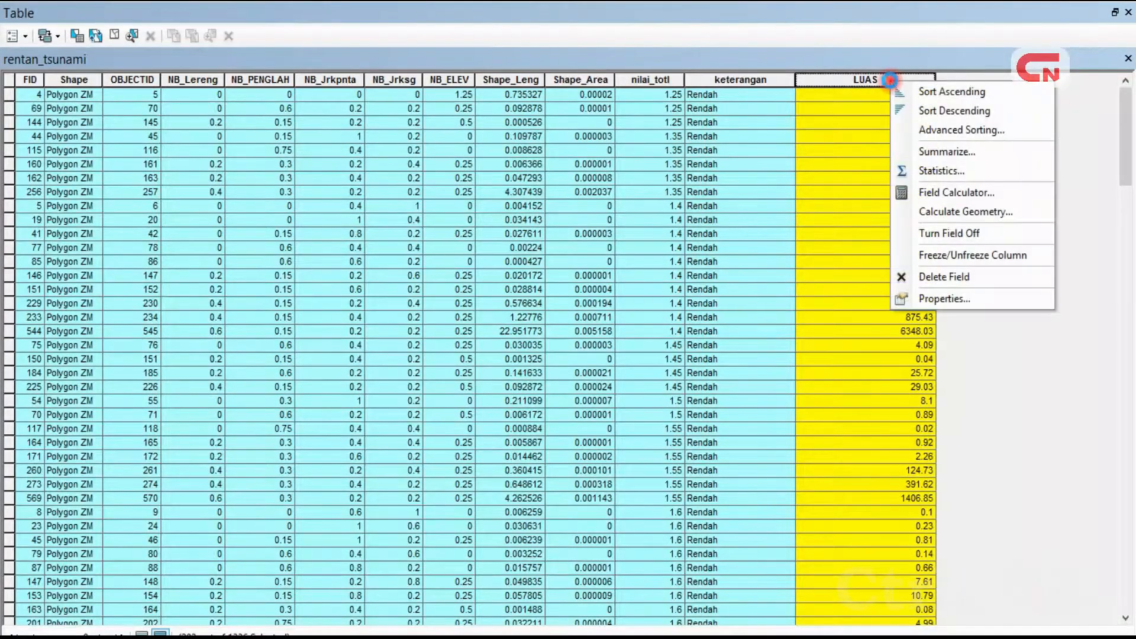
pyautogui.click(974, 176)
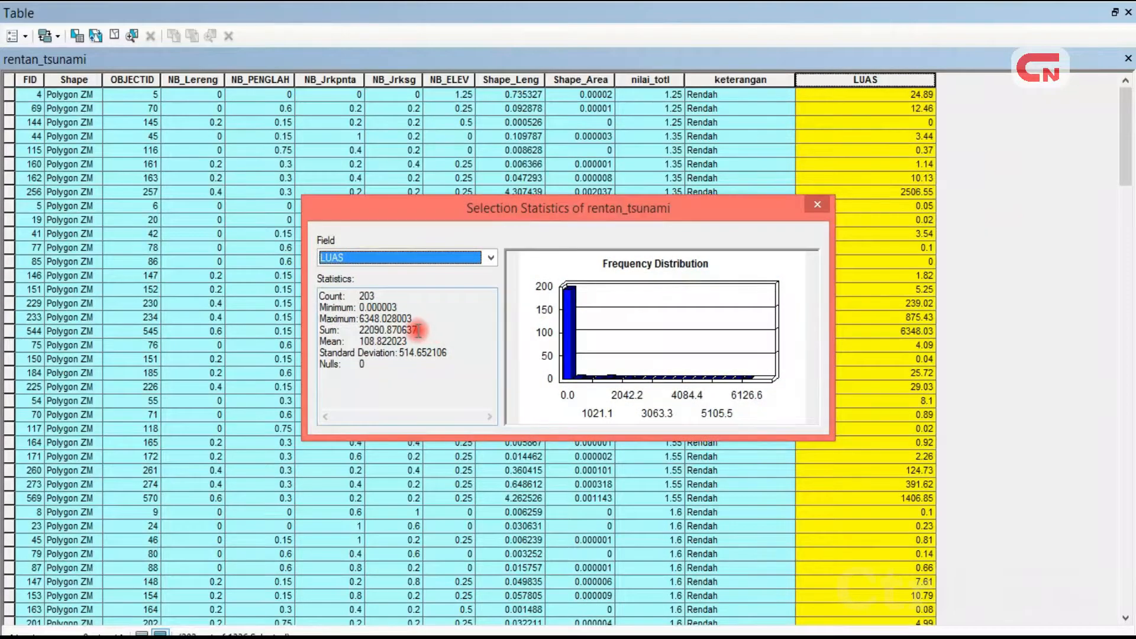
pyautogui.moveTo(417, 329); pyautogui.dragTo(355, 331)
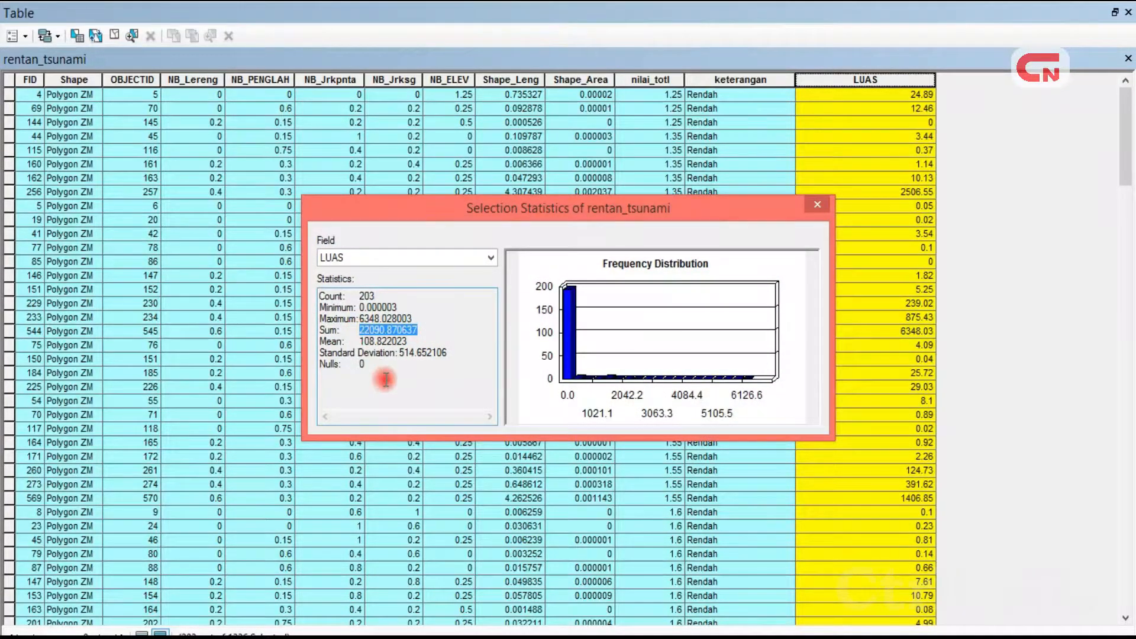
pyautogui.click(820, 201)
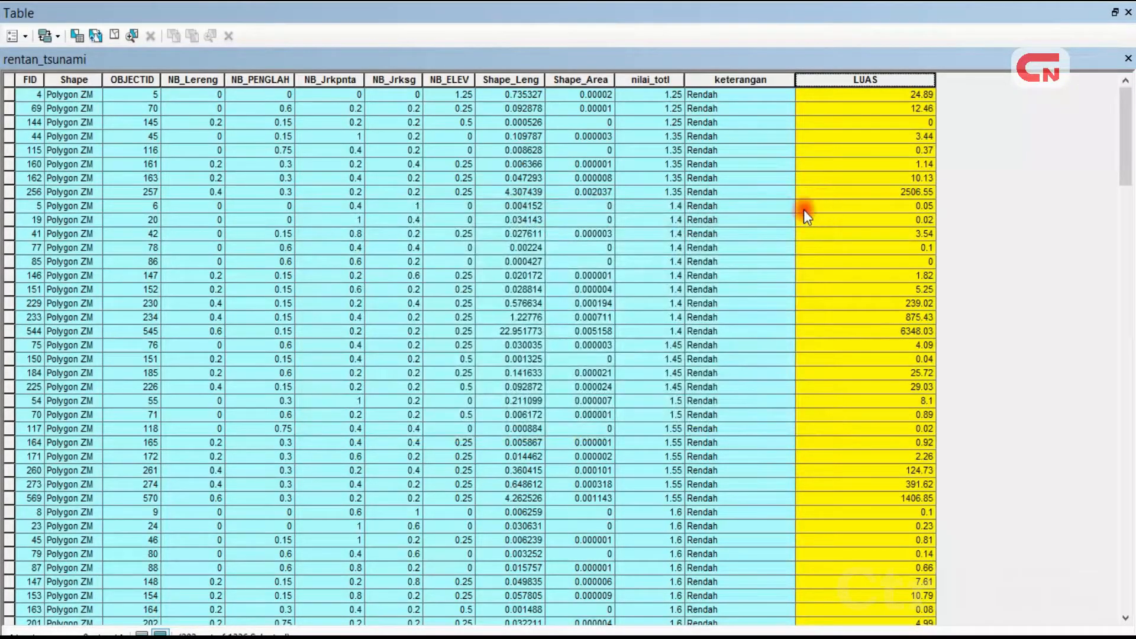
# - Reopen the attribute selection query and remove the class name Rendah from its keterangan condition
pyautogui.click(93, 33)
pyautogui.click(120, 334)
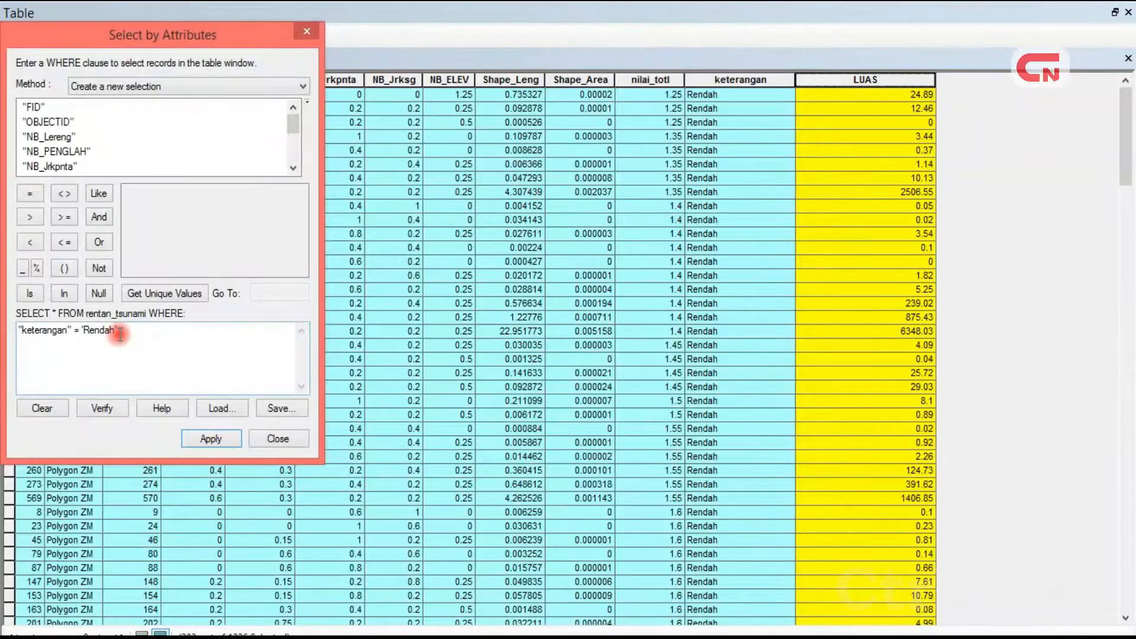
pyautogui.press('BackSpace')
pyautogui.press('BackSpace')
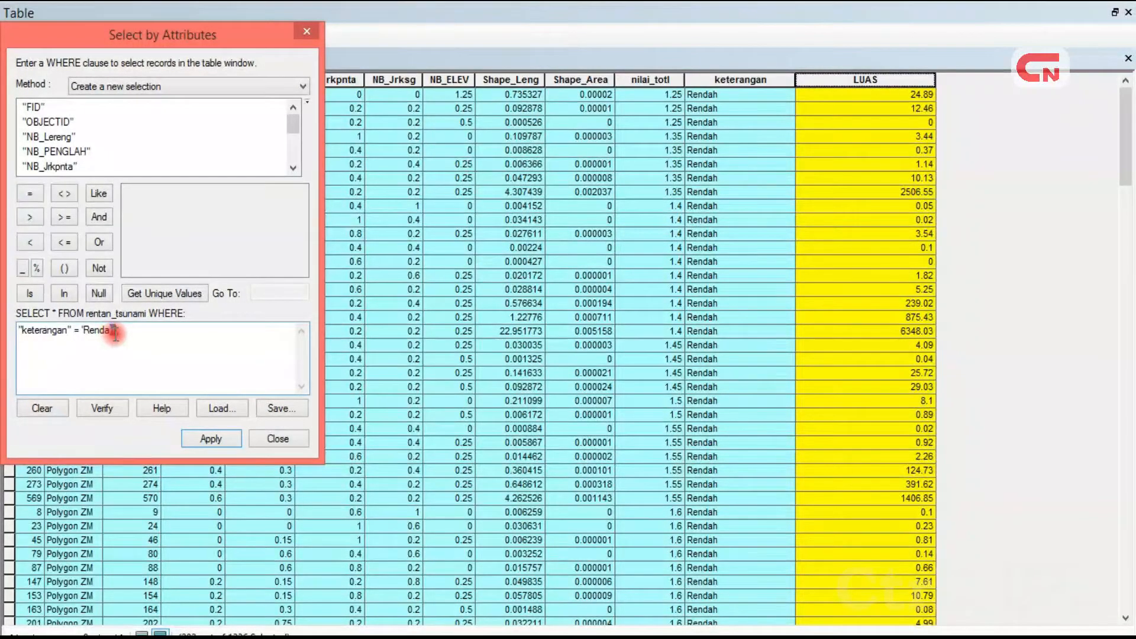